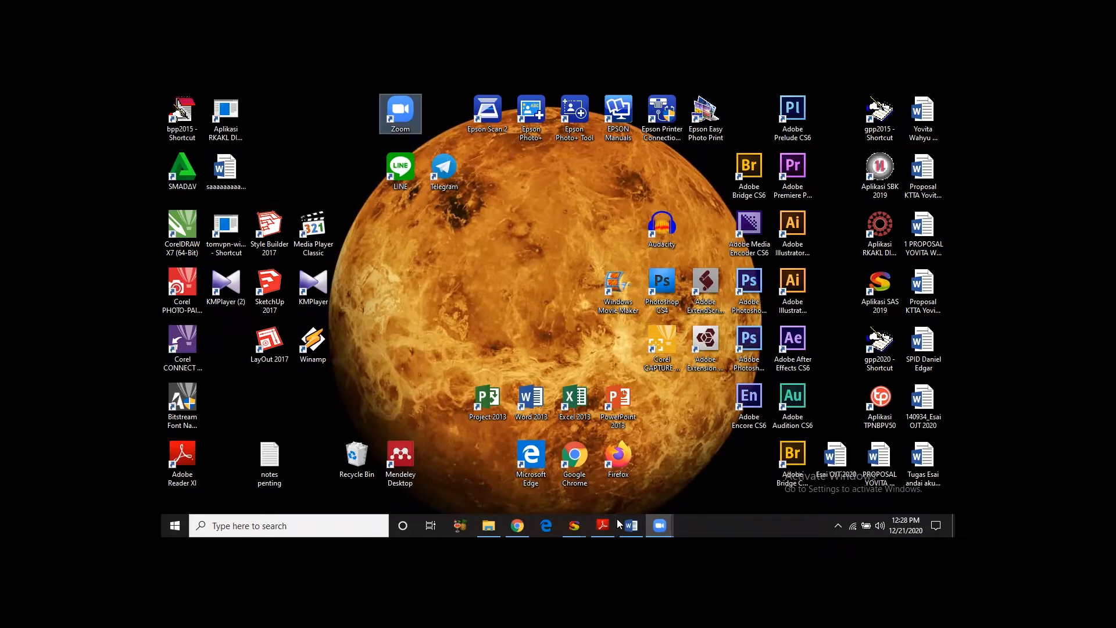
# - Switch to the SAS 2019 PPSPM module and open the form for recording, cancelling and deleting SPMs
pyautogui.moveTo(584, 523)
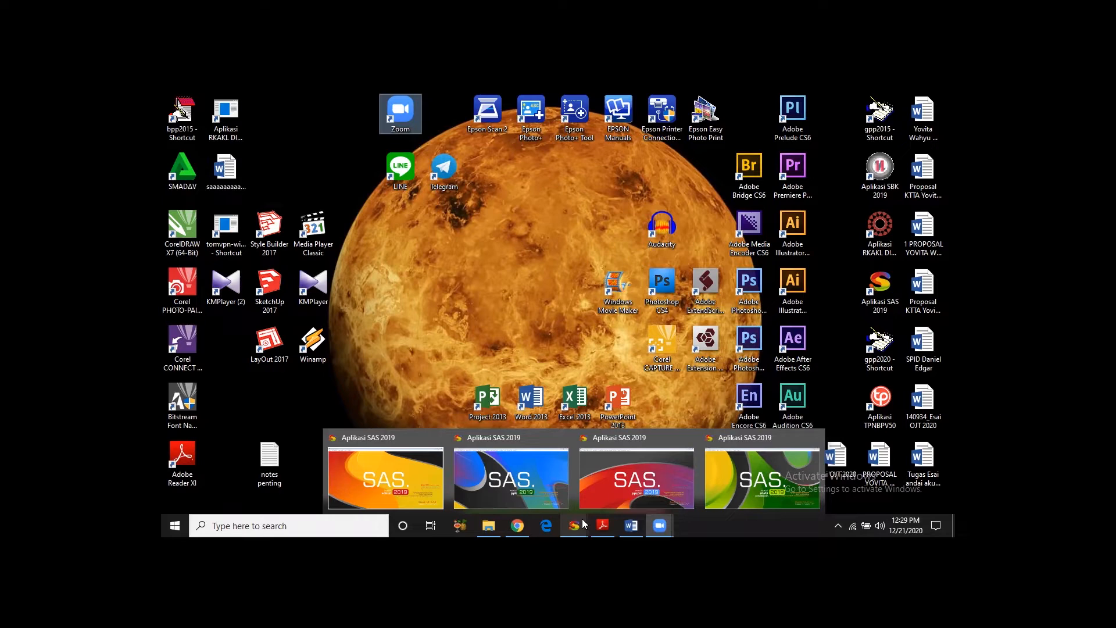
pyautogui.click(515, 472)
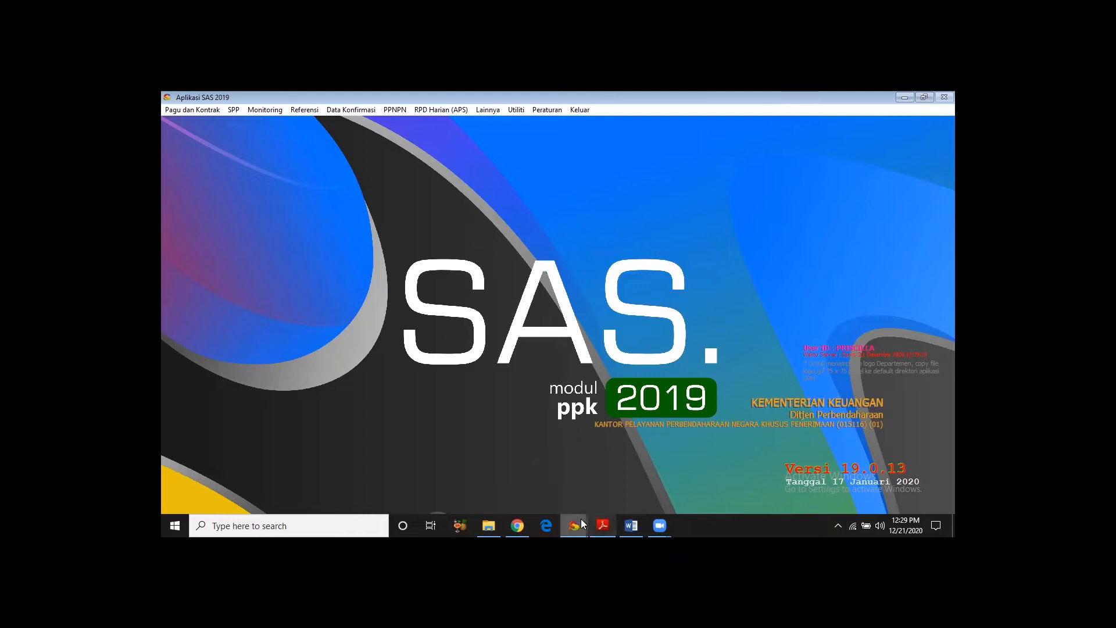
pyautogui.click(613, 469)
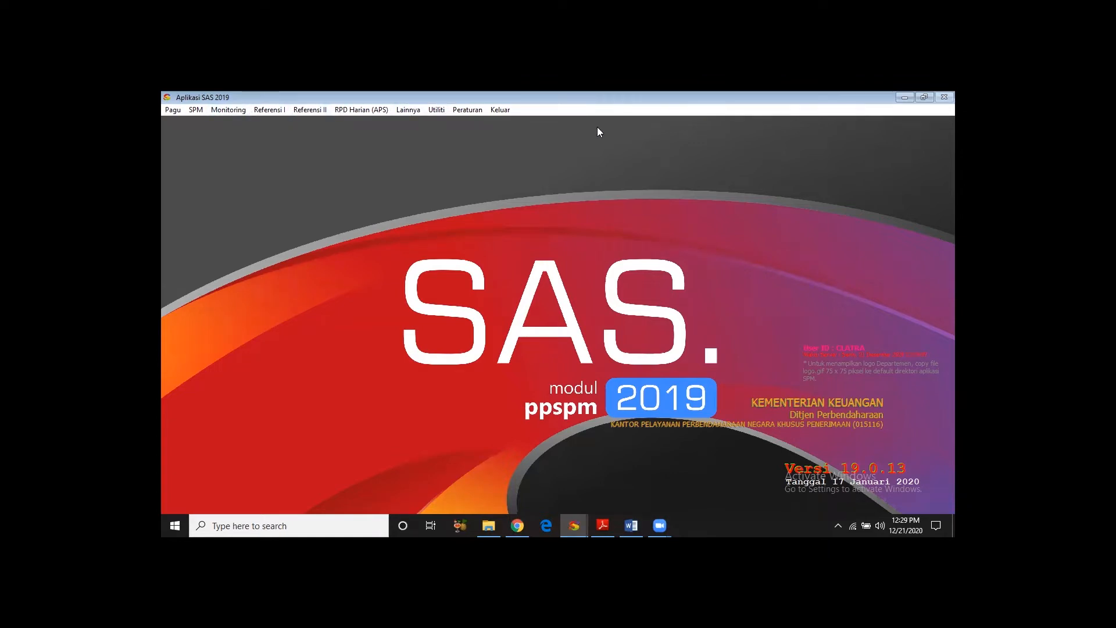
pyautogui.click(194, 110)
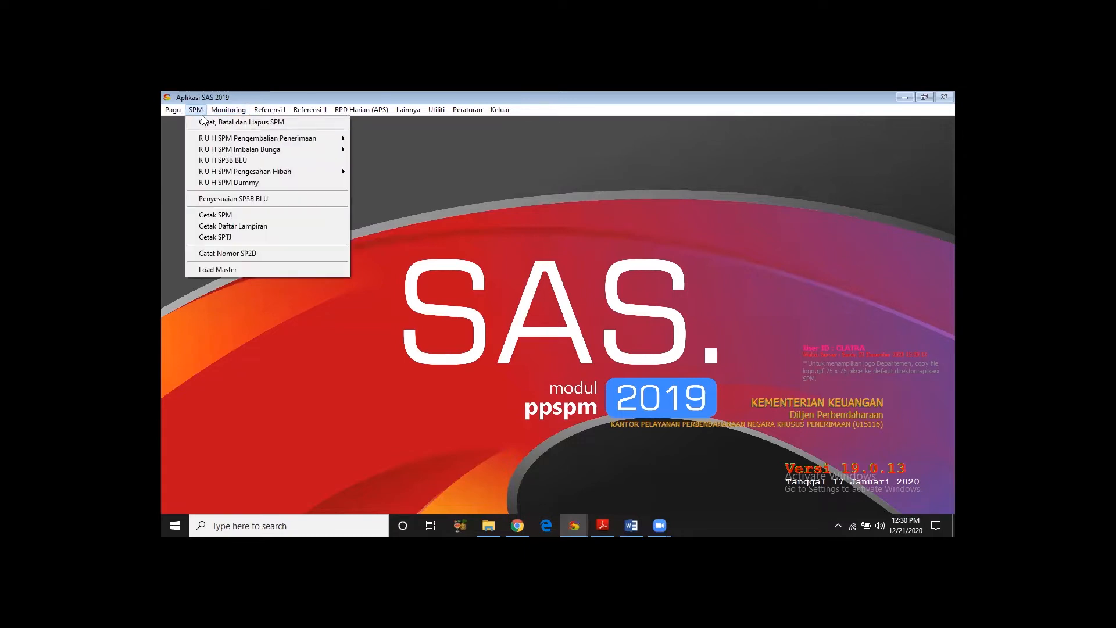
pyautogui.click(203, 122)
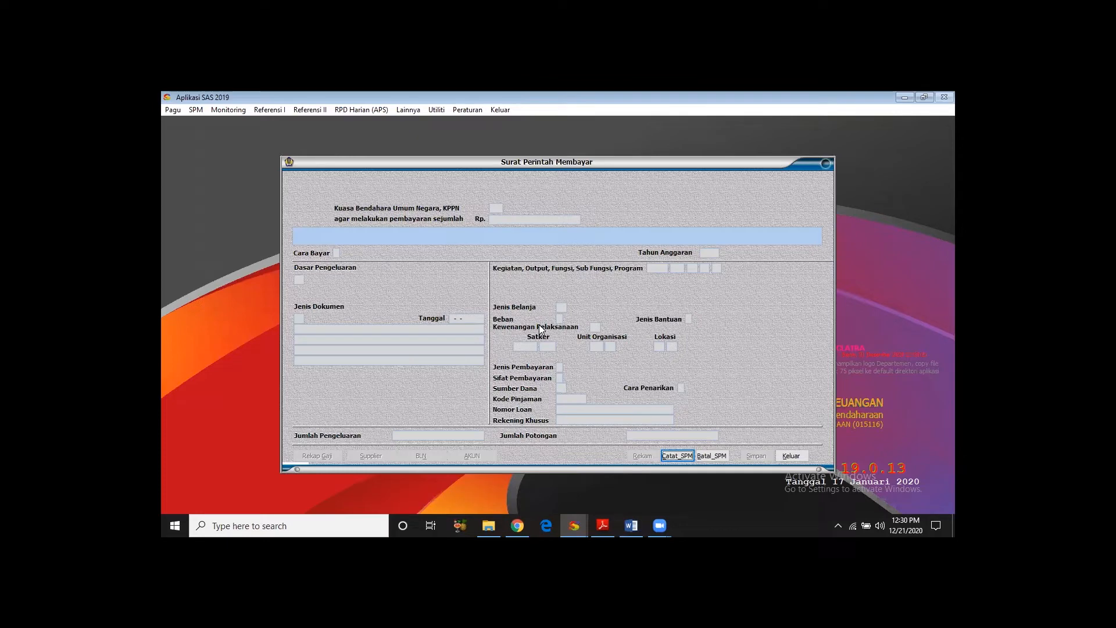
# - List the SPPs dated from 05-01-2019 and select the Dana UP entry to record as an SPM
pyautogui.click(678, 455)
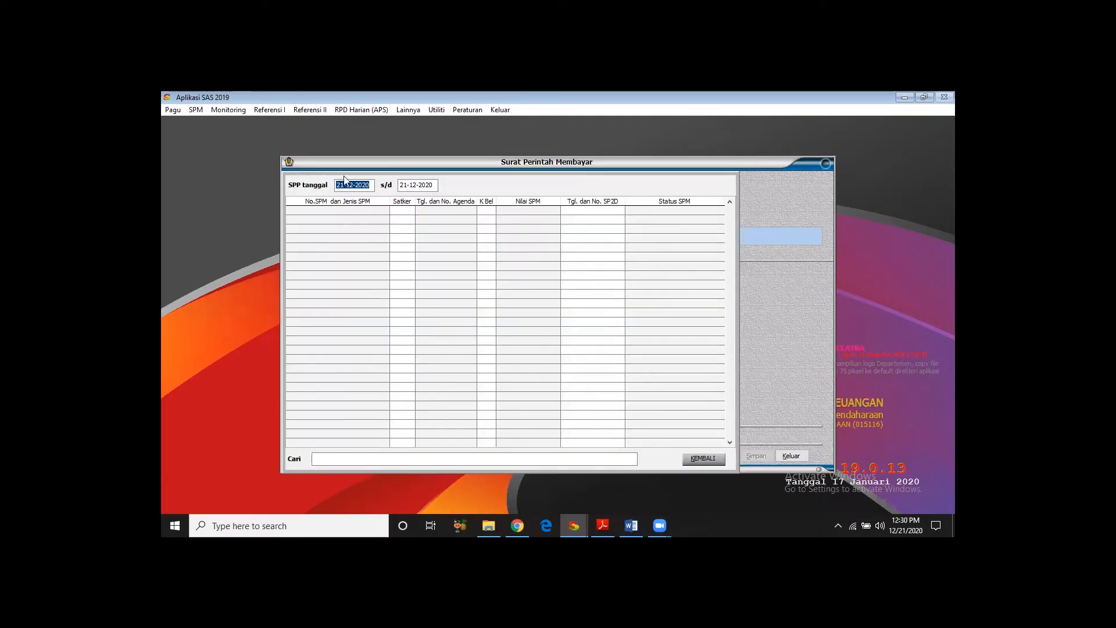
pyautogui.write('05-')
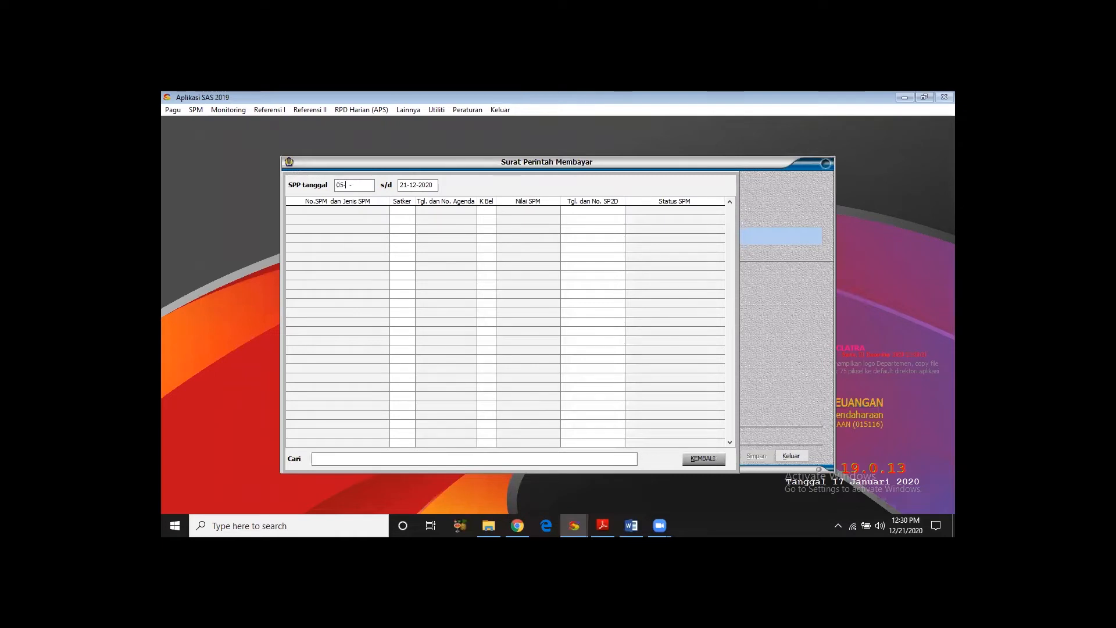
pyautogui.write('01-2019')
pyautogui.press('Return')
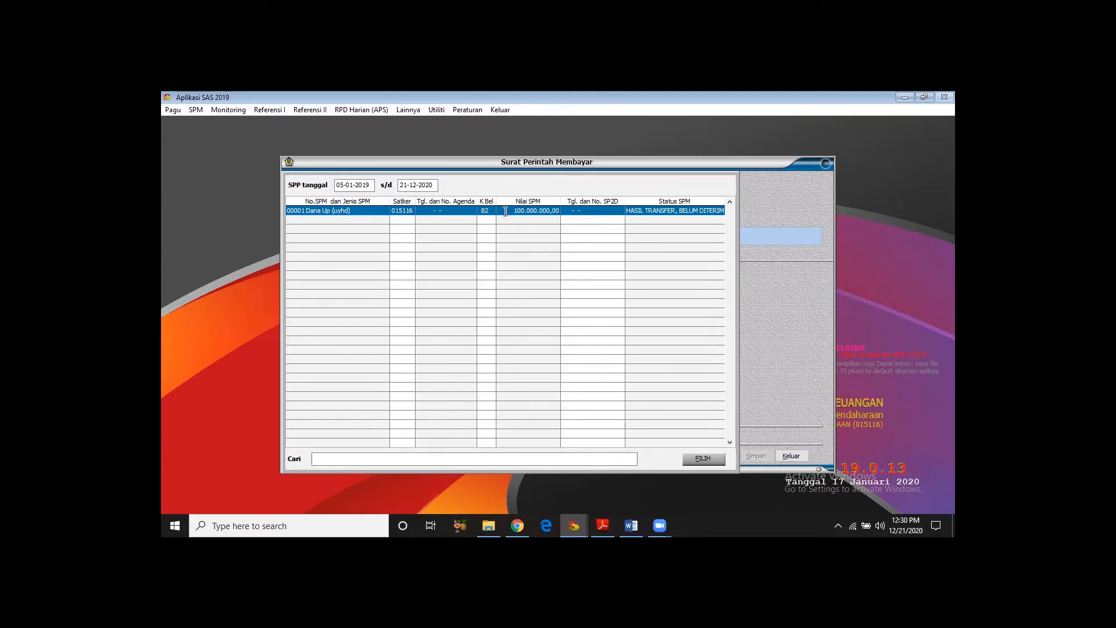
pyautogui.click(694, 458)
pyautogui.click(677, 456)
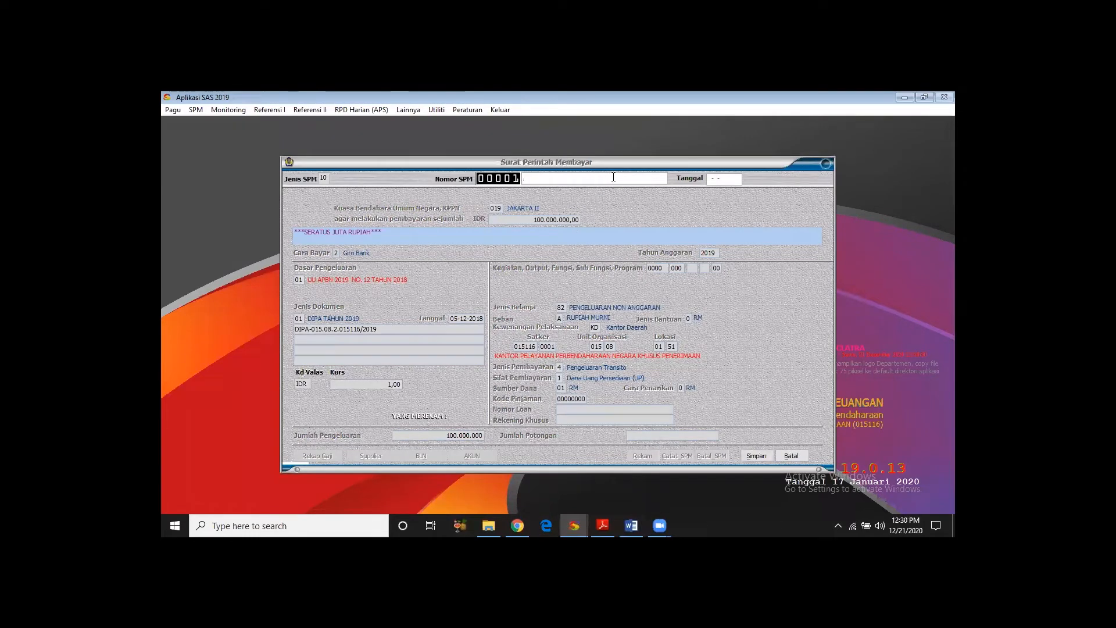
# - Set the SPM date to 07-01-2019
pyautogui.click(727, 179)
pyautogui.click(594, 173)
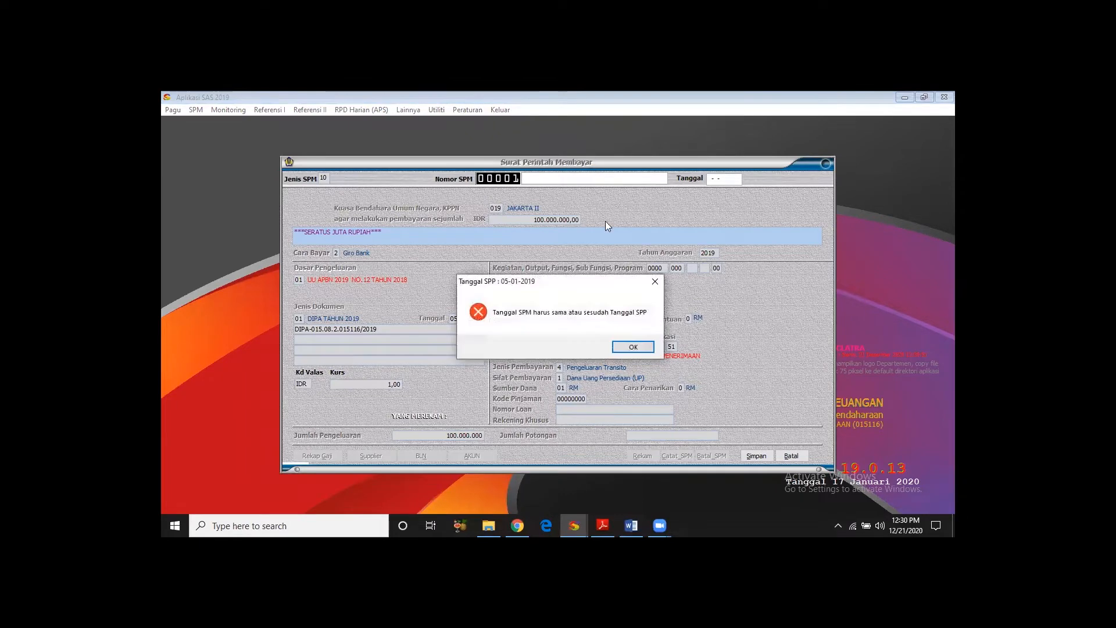
pyautogui.click(651, 283)
pyautogui.click(598, 181)
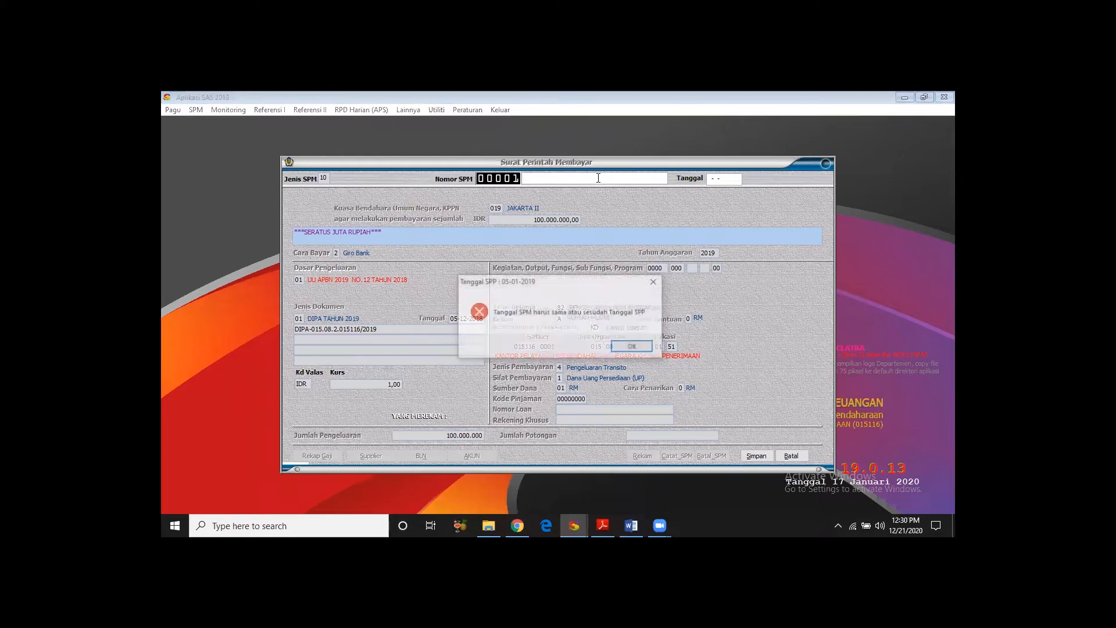
pyautogui.click(633, 348)
pyautogui.click(726, 178)
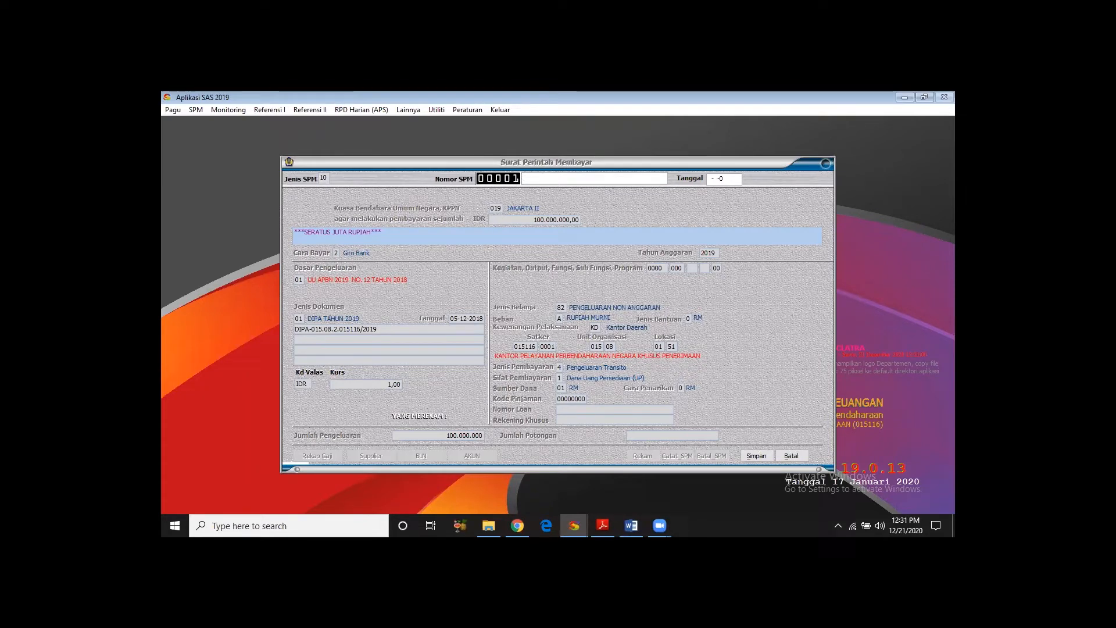
pyautogui.write('07-01-2019')
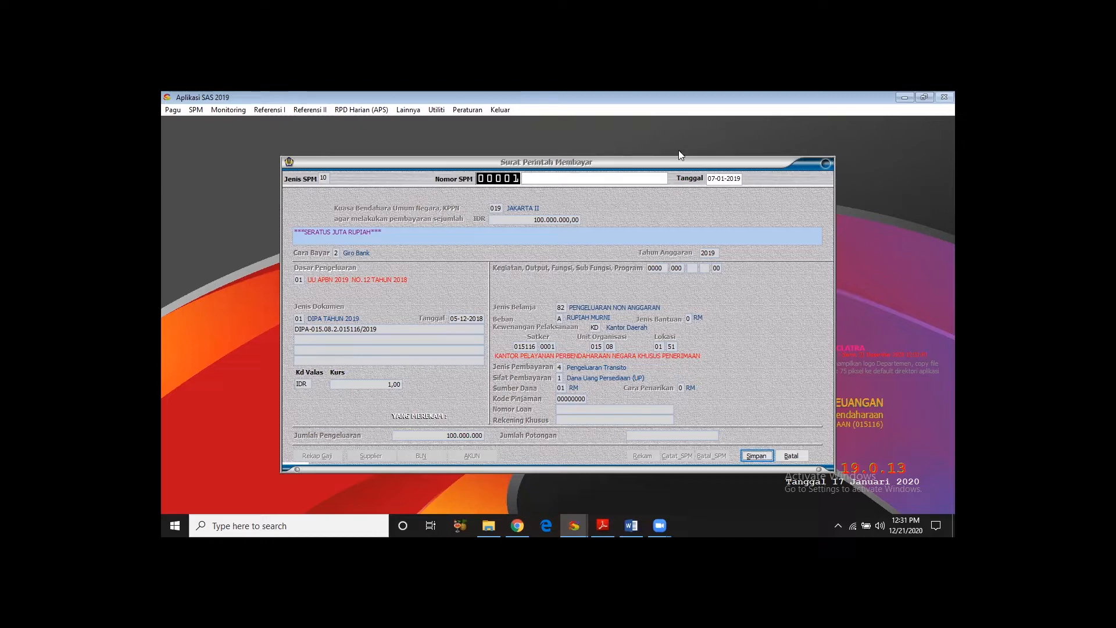
# - Complete the SPM number with the suffix "/SPM/KPPN Penerimaan/2020", save the SPM and exit the form
pyautogui.click(627, 177)
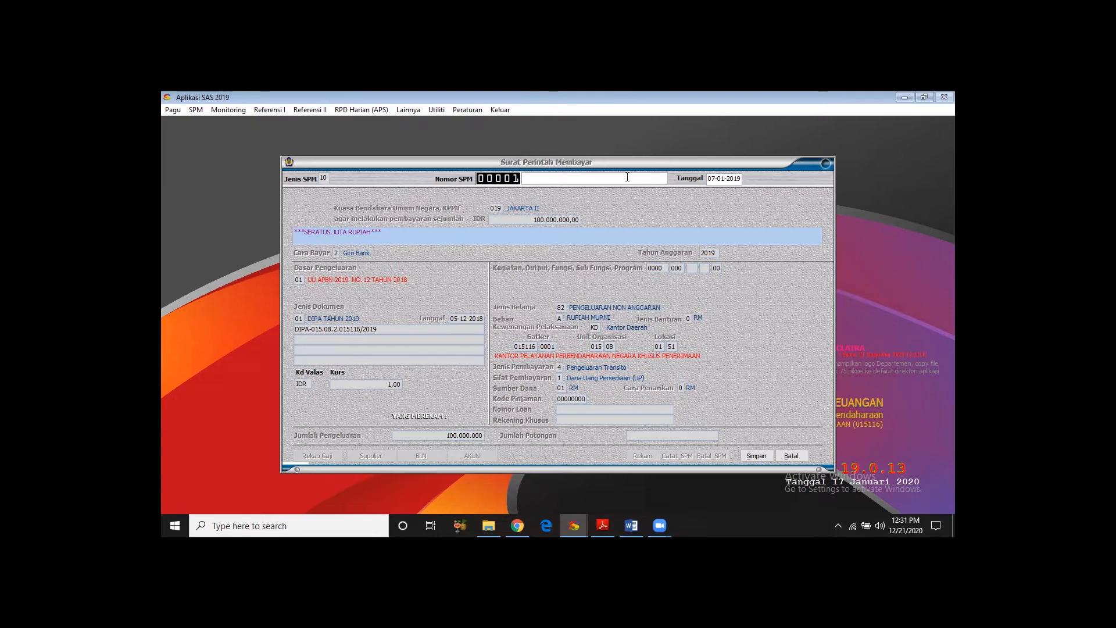
pyautogui.write('/')
pyautogui.write('SPM')
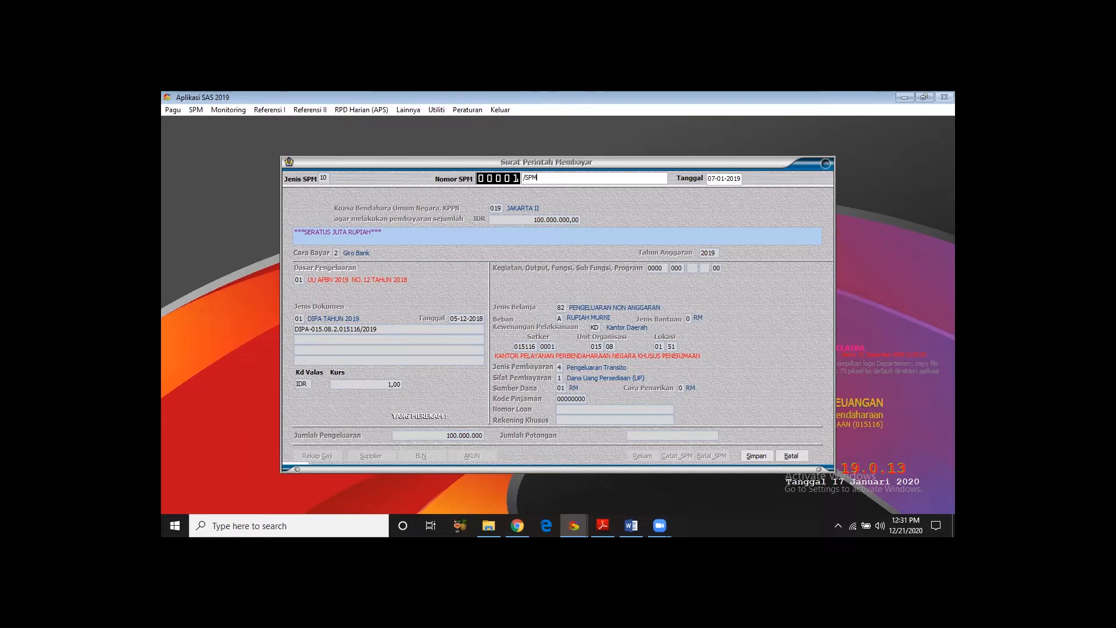
pyautogui.write('/KPPN Penrimaan')
pyautogui.press('BackSpace')
pyautogui.press('BackSpace')
pyautogui.press('BackSpace')
pyautogui.press('BackSpace')
pyautogui.write('erimaan/2020')
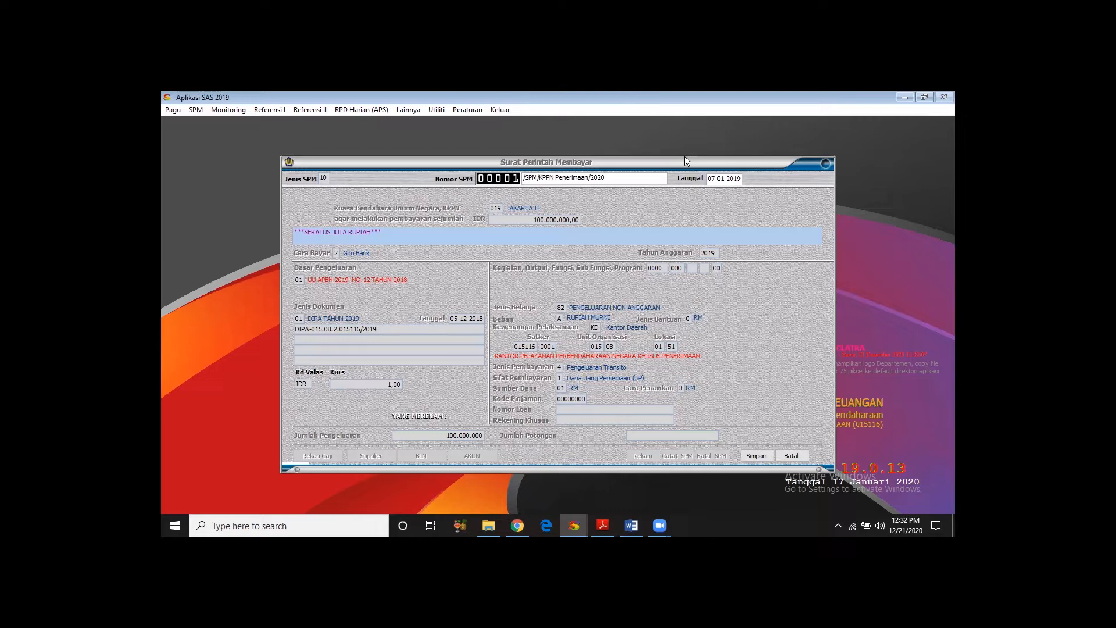
pyautogui.click(749, 459)
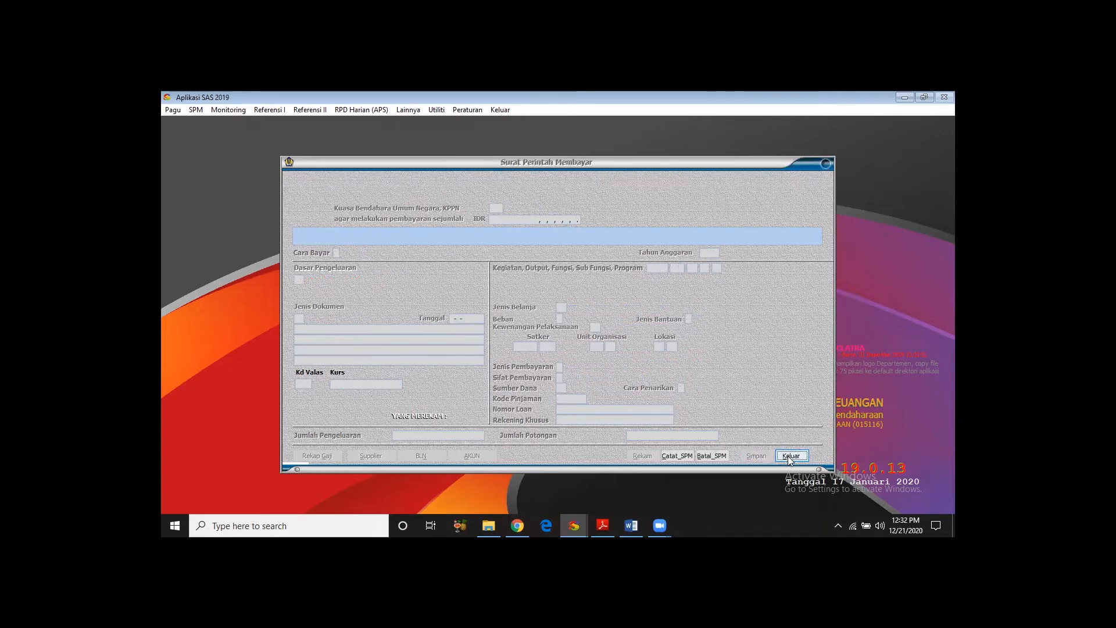
pyautogui.click(790, 456)
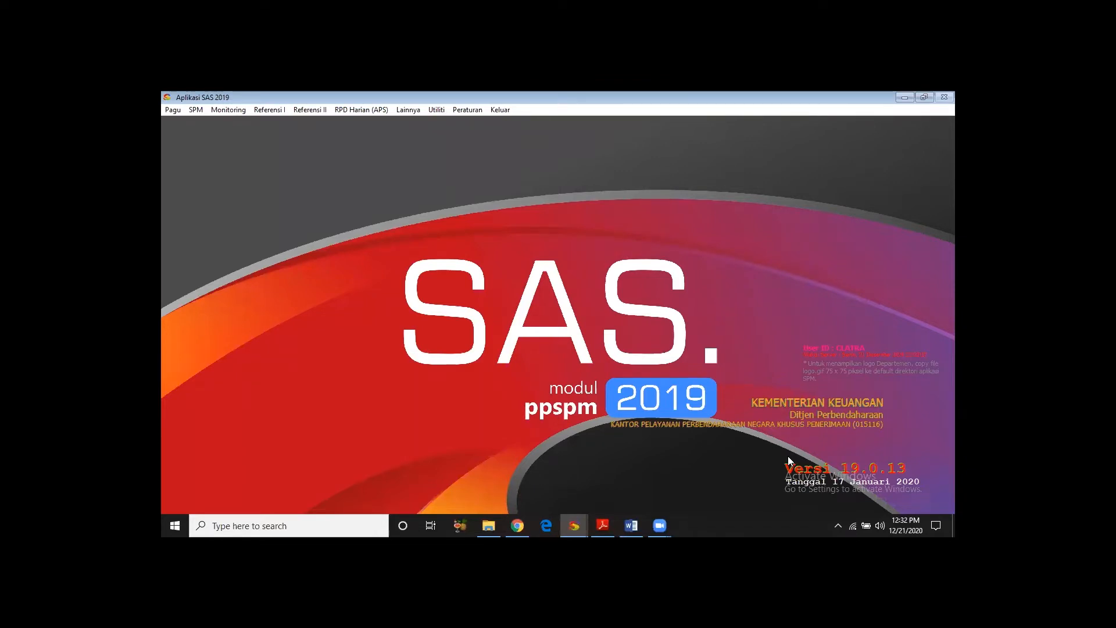
# - In the SPM printing form, list the SPMs from 07-01-2019 and generate an on-screen preview of the recorded Dana UP SPM
pyautogui.click(198, 110)
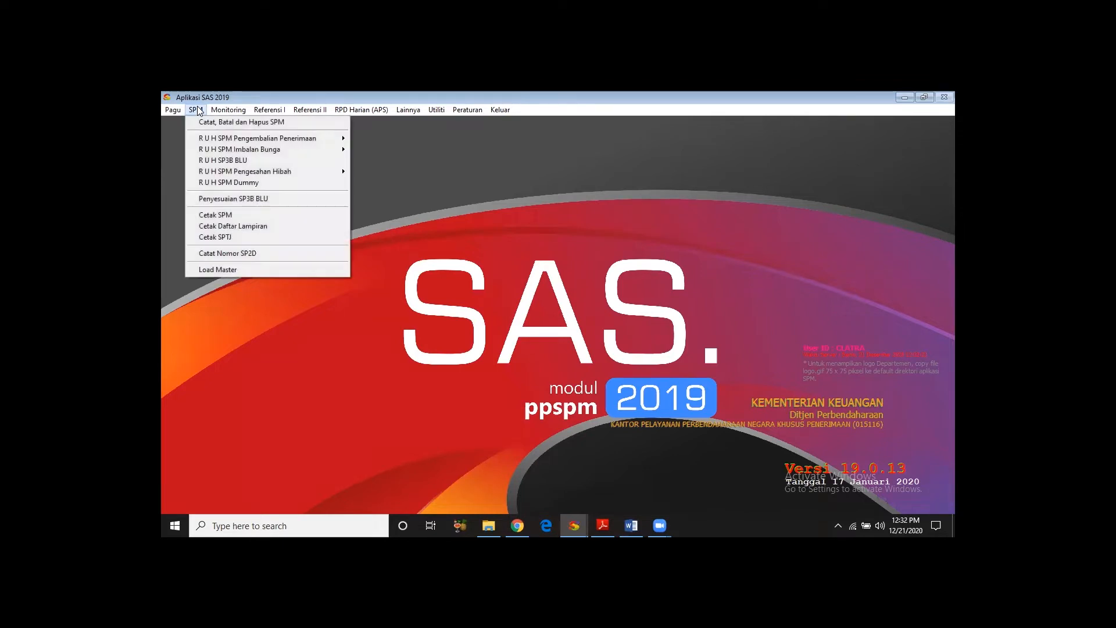
pyautogui.click(218, 215)
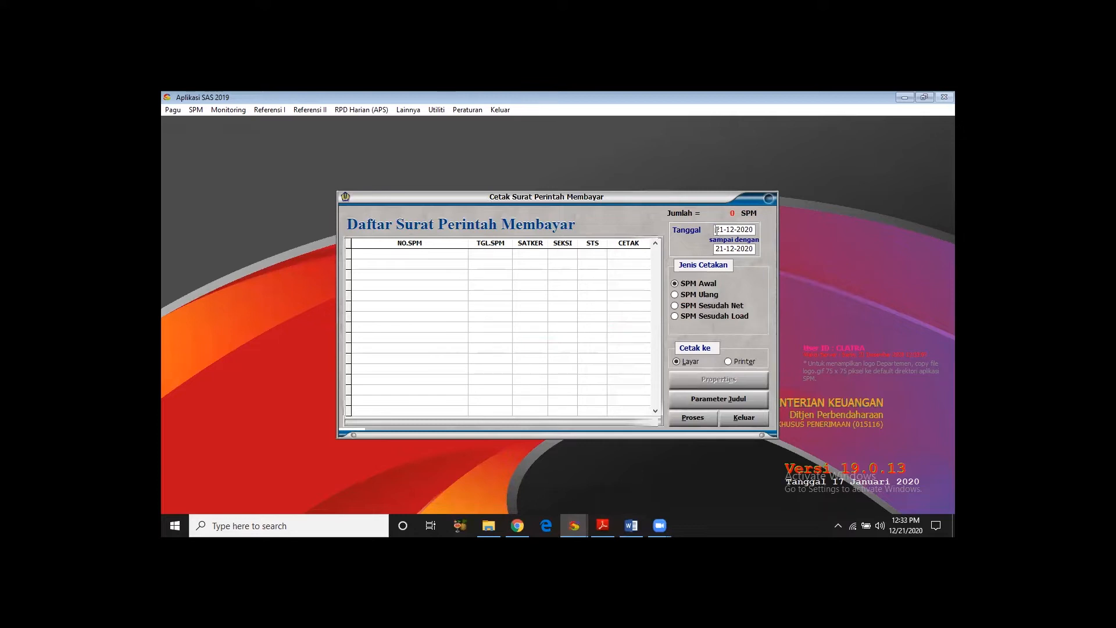
pyautogui.press('BackSpace')
pyautogui.write('7012019')
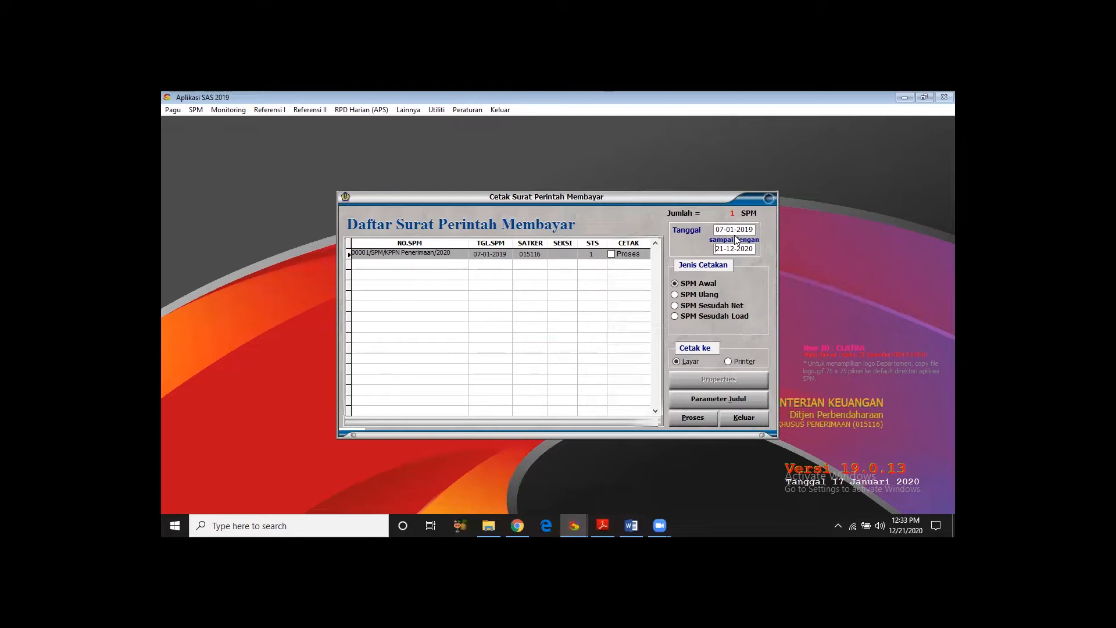
pyautogui.click(615, 255)
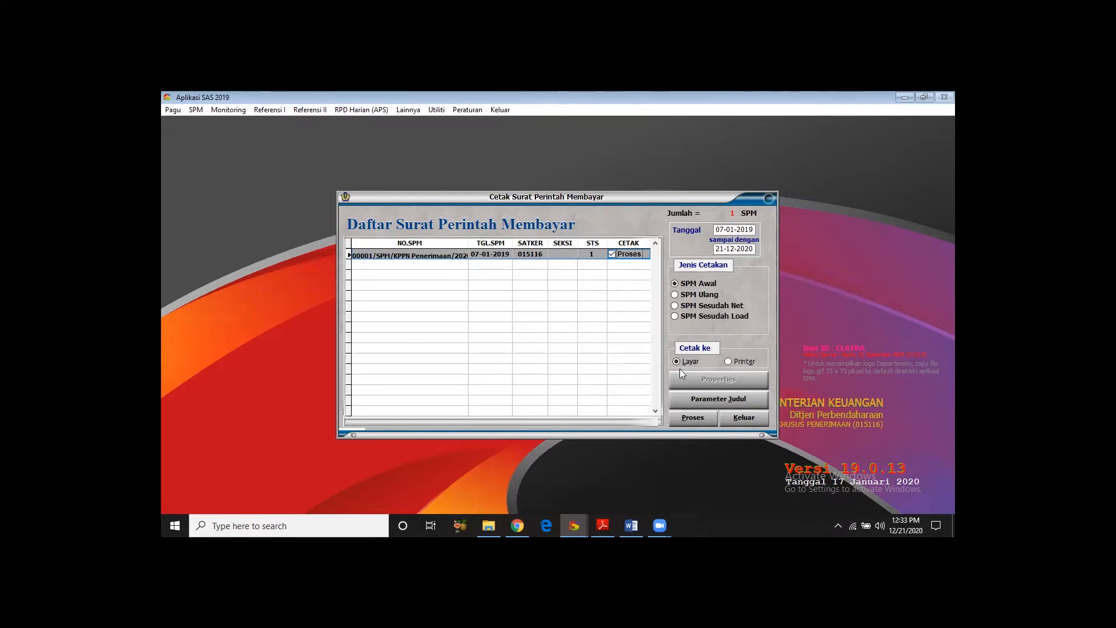
pyautogui.click(689, 417)
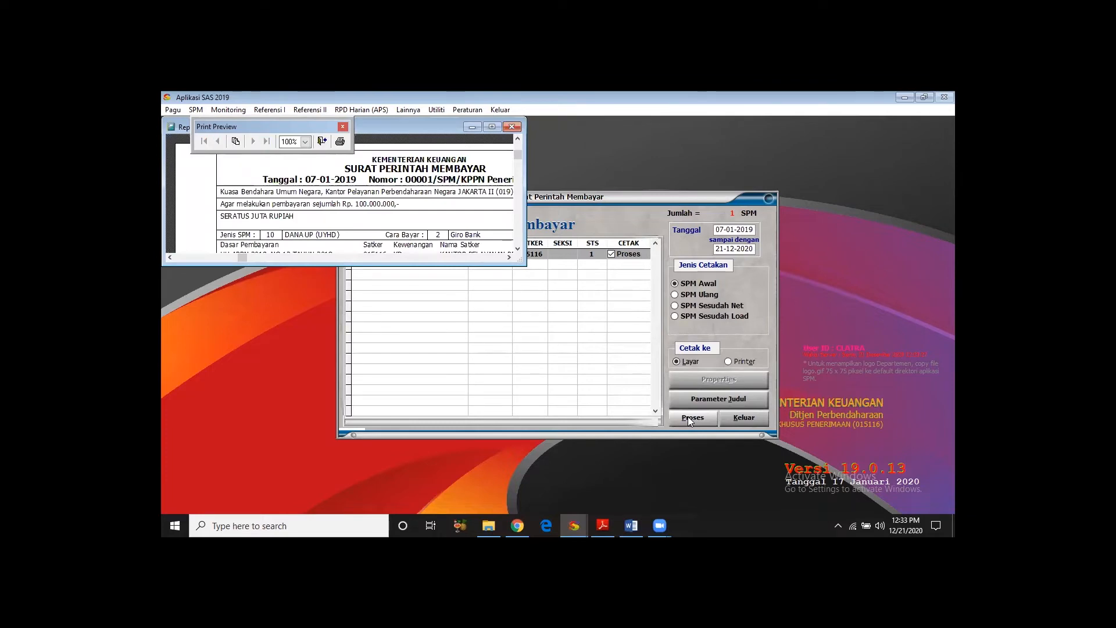
# - Review the payment order's date, number, funding details and amounts in the enlarged preview, and close the preview and printing form
pyautogui.click(492, 127)
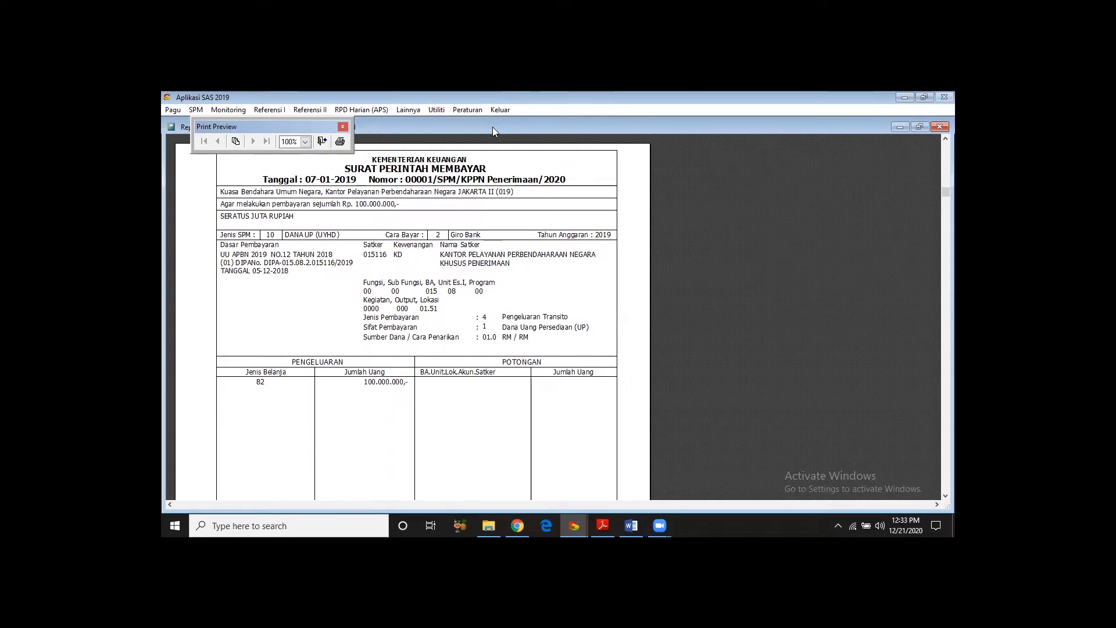
pyautogui.scroll(-2, 416, 319)
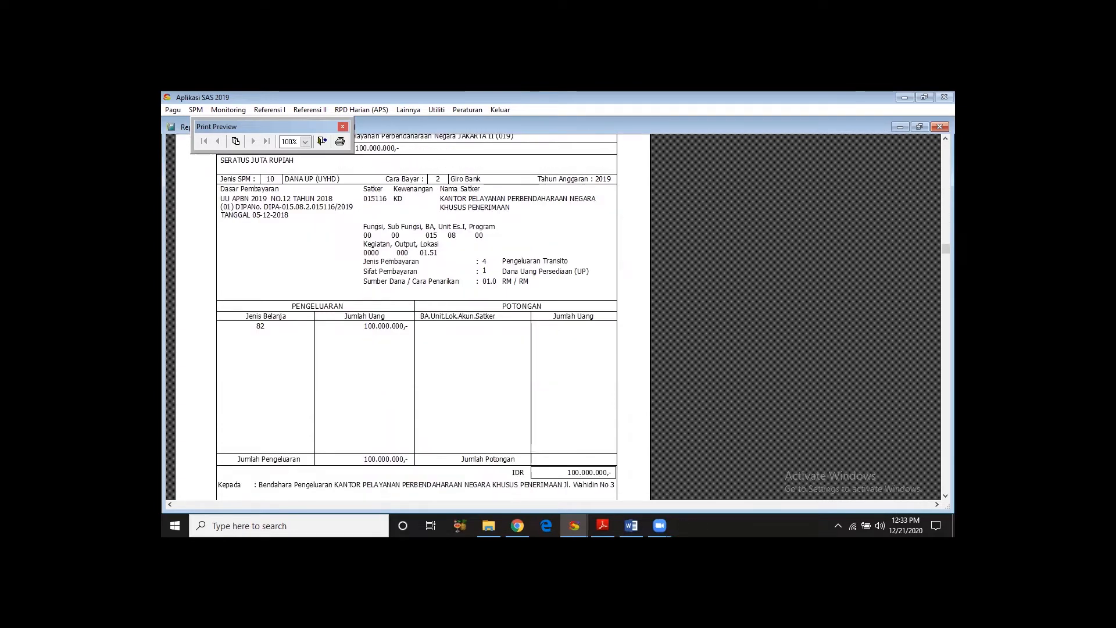
pyautogui.scroll(-1, 613, 480)
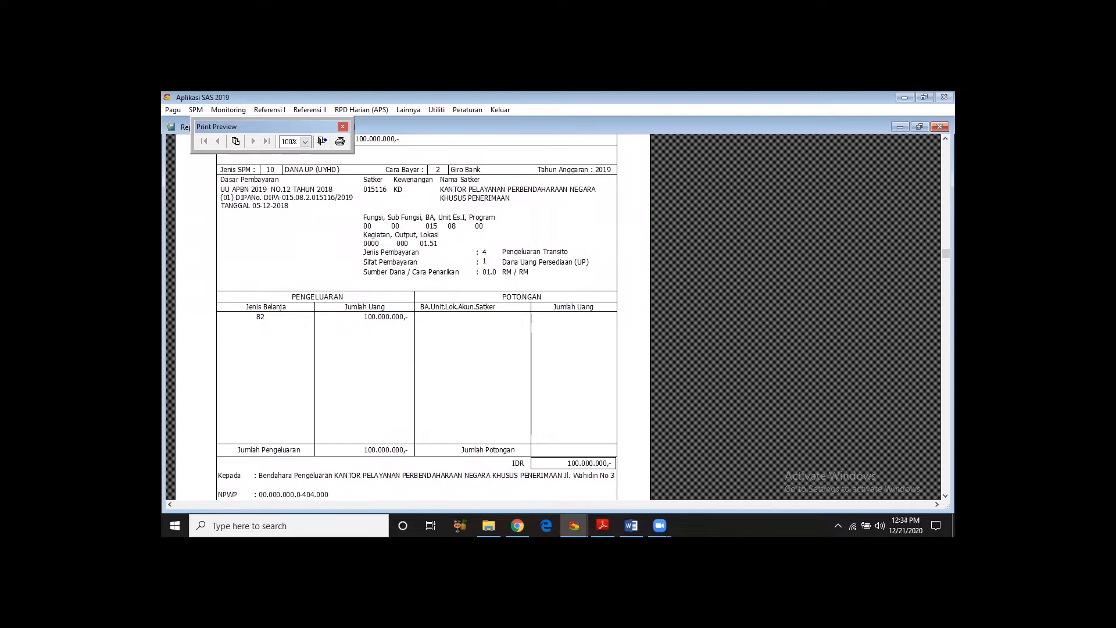
pyautogui.moveTo(945, 253)
pyautogui.mouseDown()
pyautogui.moveTo(946, 487)
pyautogui.moveTo(945, 148)
pyautogui.mouseUp()
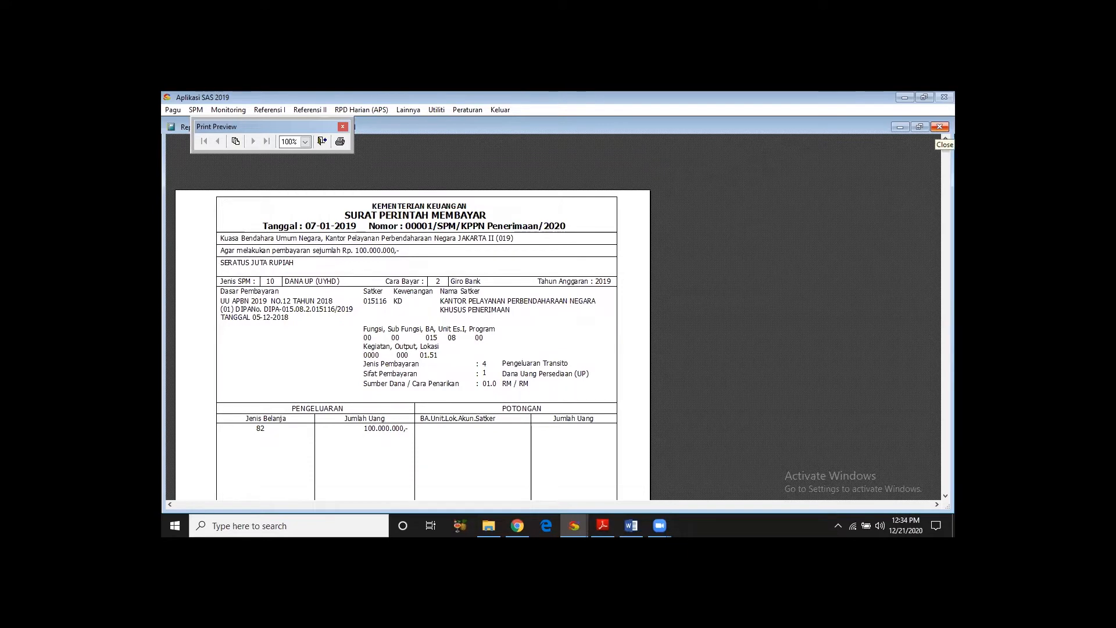
pyautogui.click(343, 126)
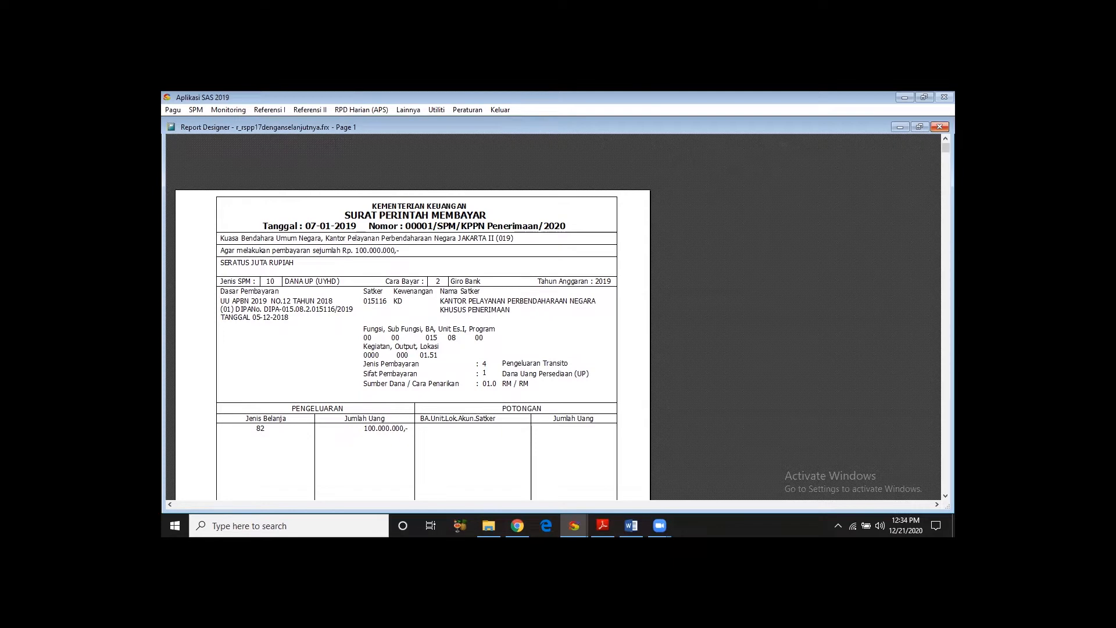
pyautogui.click(939, 127)
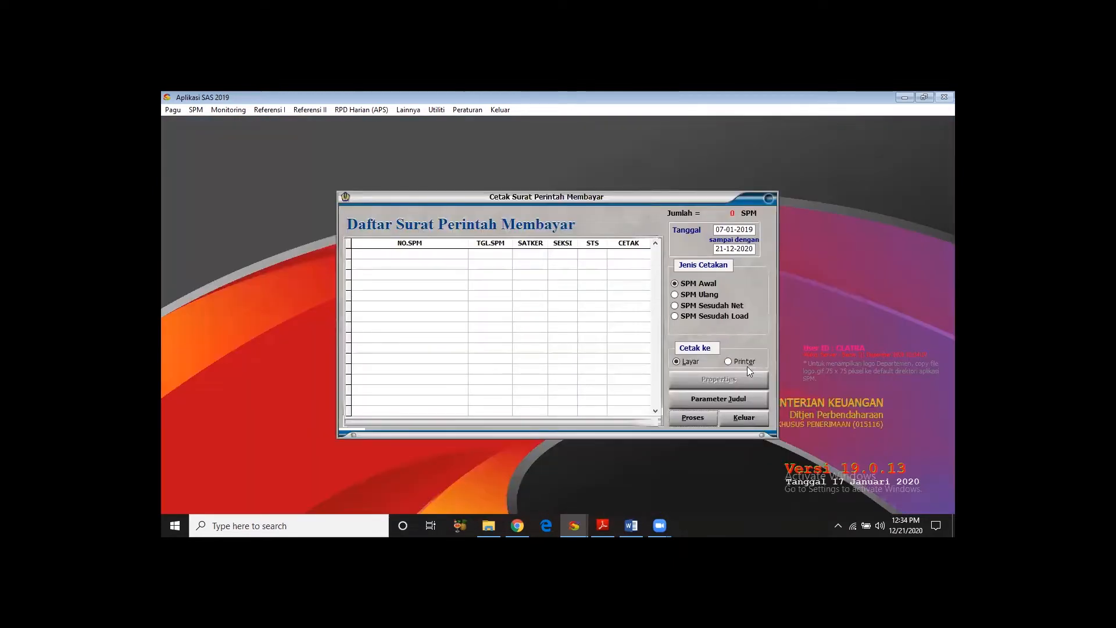
pyautogui.click(744, 417)
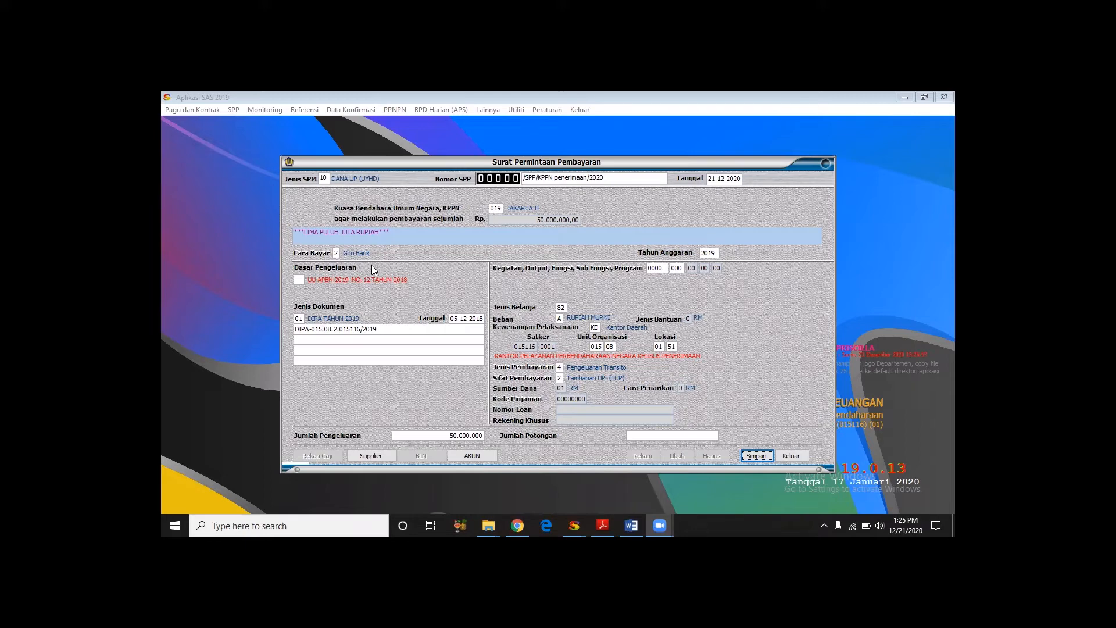
pyautogui.click(298, 280)
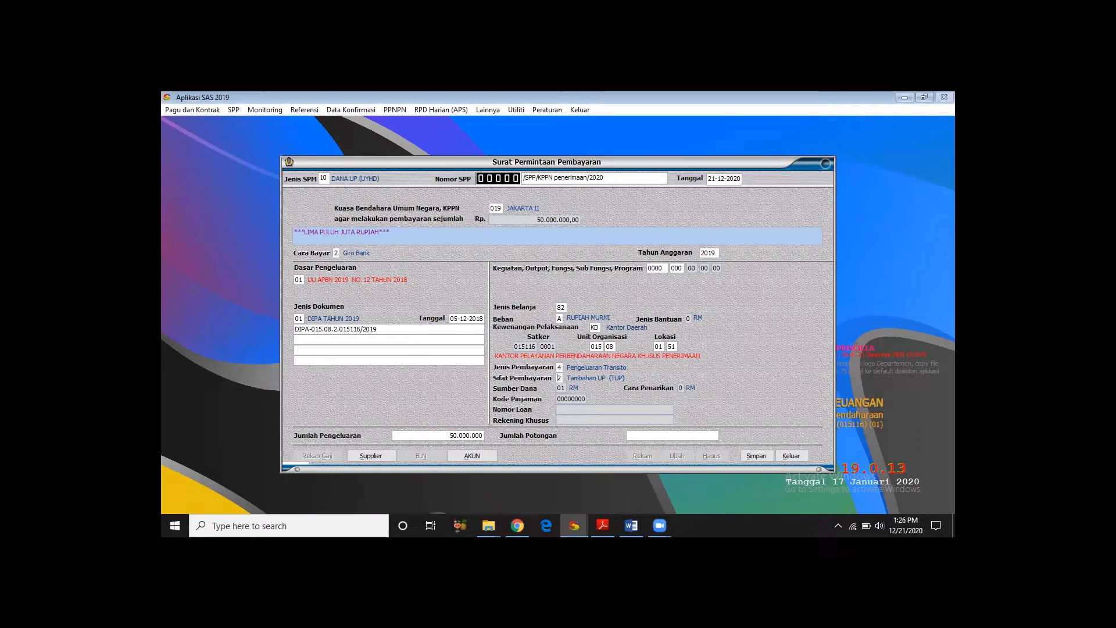
pyautogui.write('24')
pyautogui.press('Return')
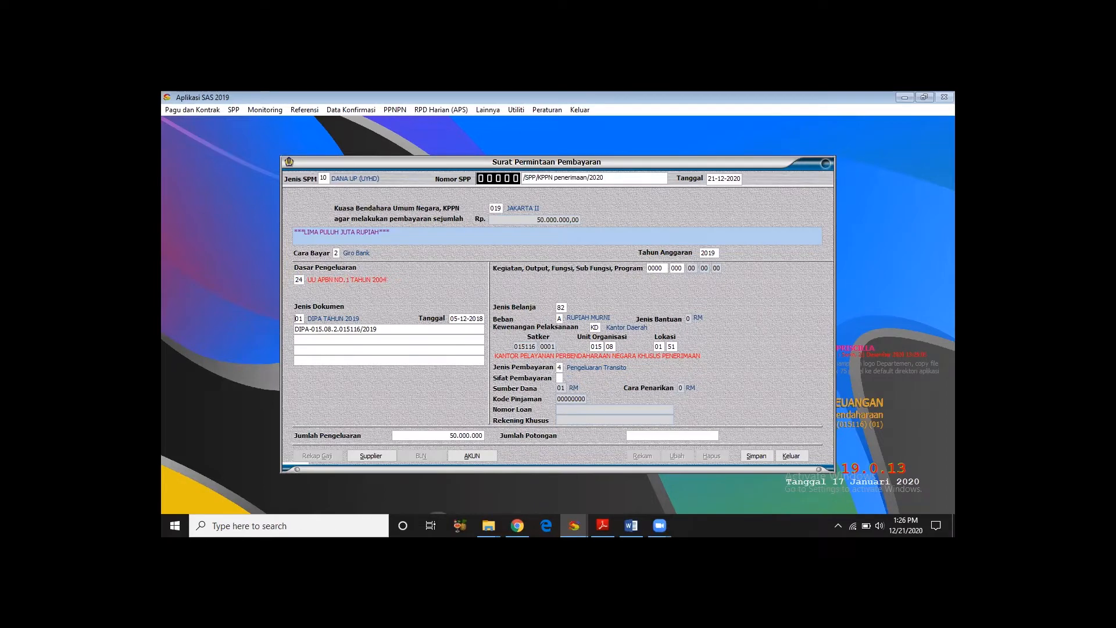
# - Set the Dasar Pengeluaran code of the SPP to 14, PP 45 Tahun 2013
pyautogui.click(298, 279)
pyautogui.write('14')
pyautogui.press('Return')
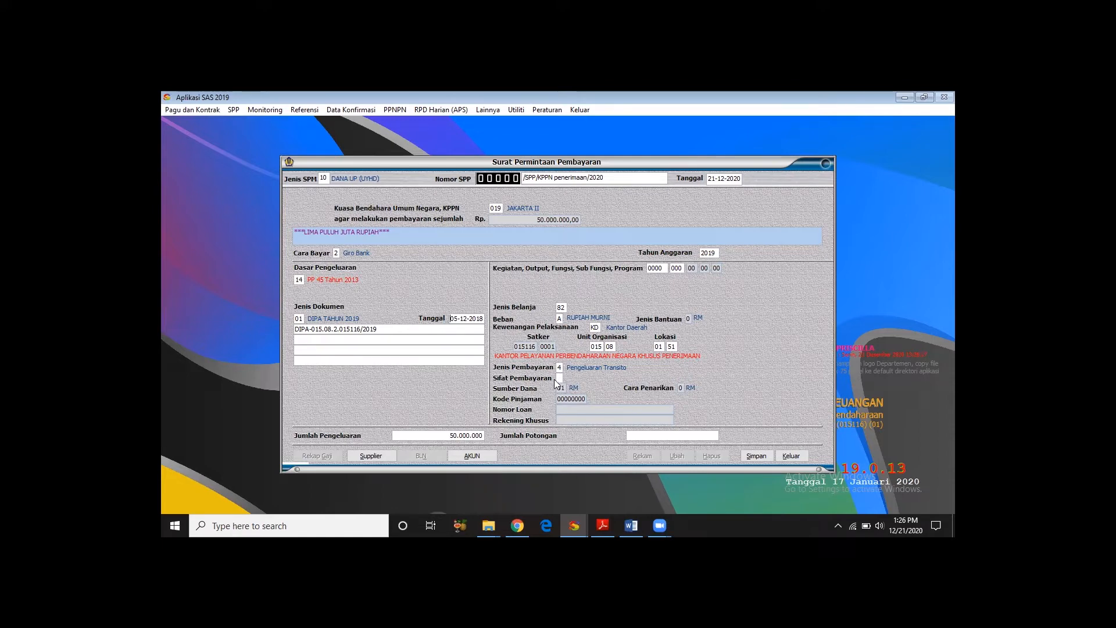
# - Set Sifat Pembayaran to 2, Tambahan UP (TUP), and confirm the supplier record described as "Penambahan UP Satker KPPN Penerimaan Pada tanggal 8 01 2019"
pyautogui.write('2019')
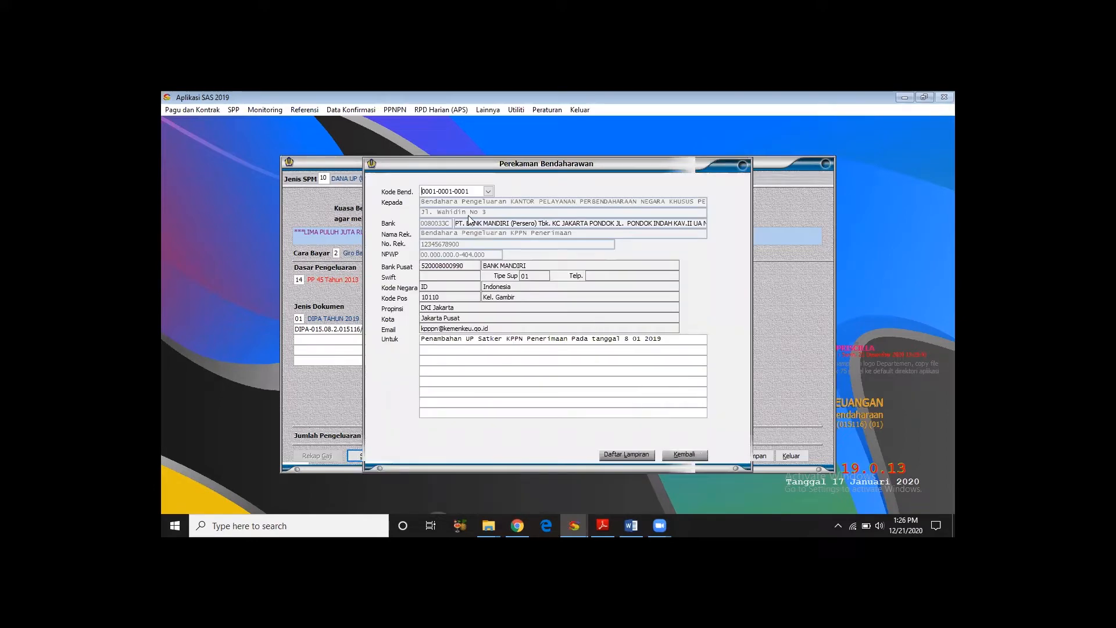
pyautogui.click(699, 455)
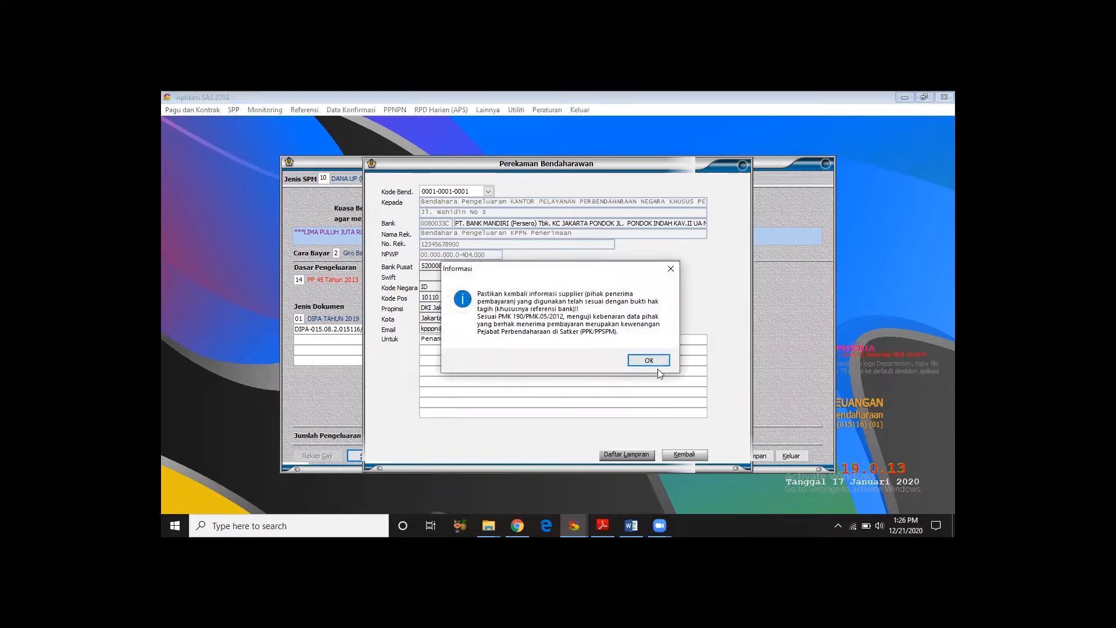
pyautogui.click(654, 360)
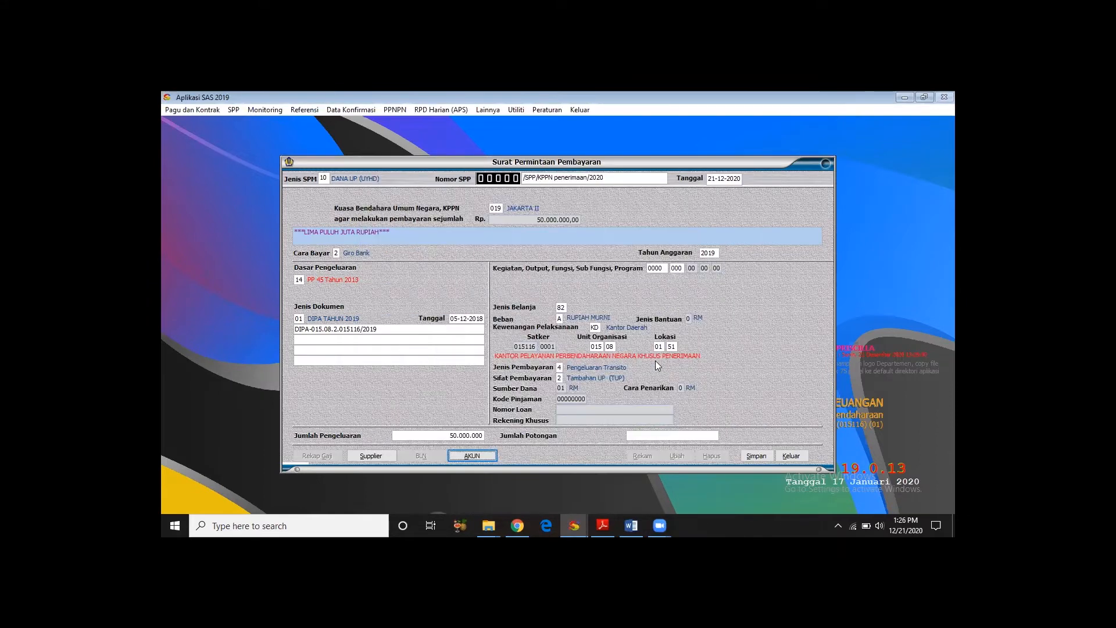
# - Record account 825511 with 50.000.000 rupiah as the SPP's expenditure and save the SPP
pyautogui.click(482, 457)
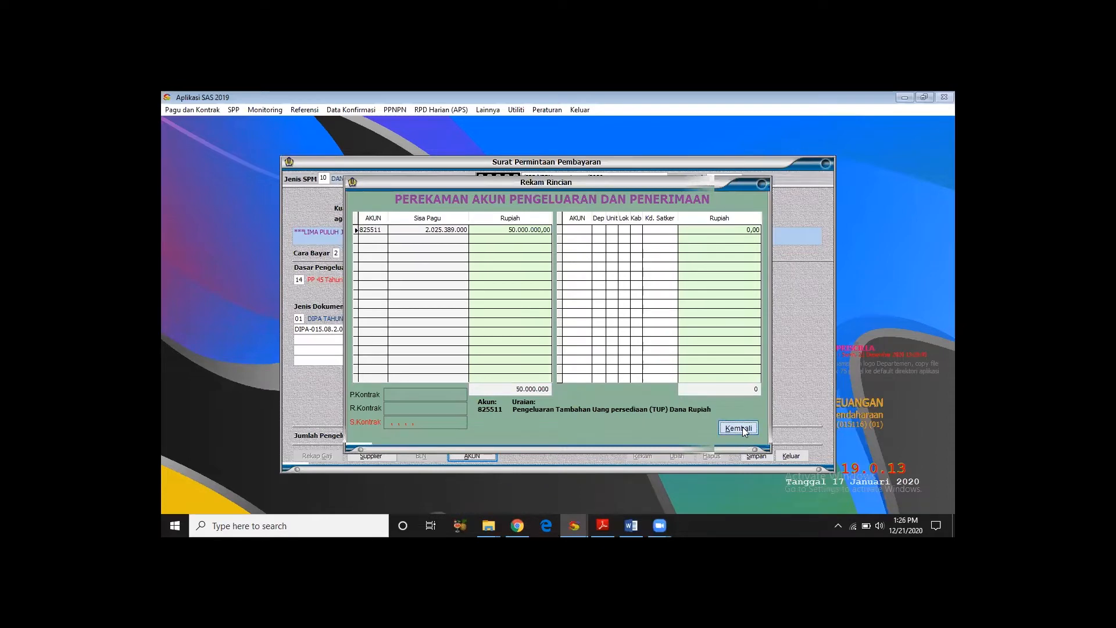
pyautogui.click(738, 427)
pyautogui.click(758, 455)
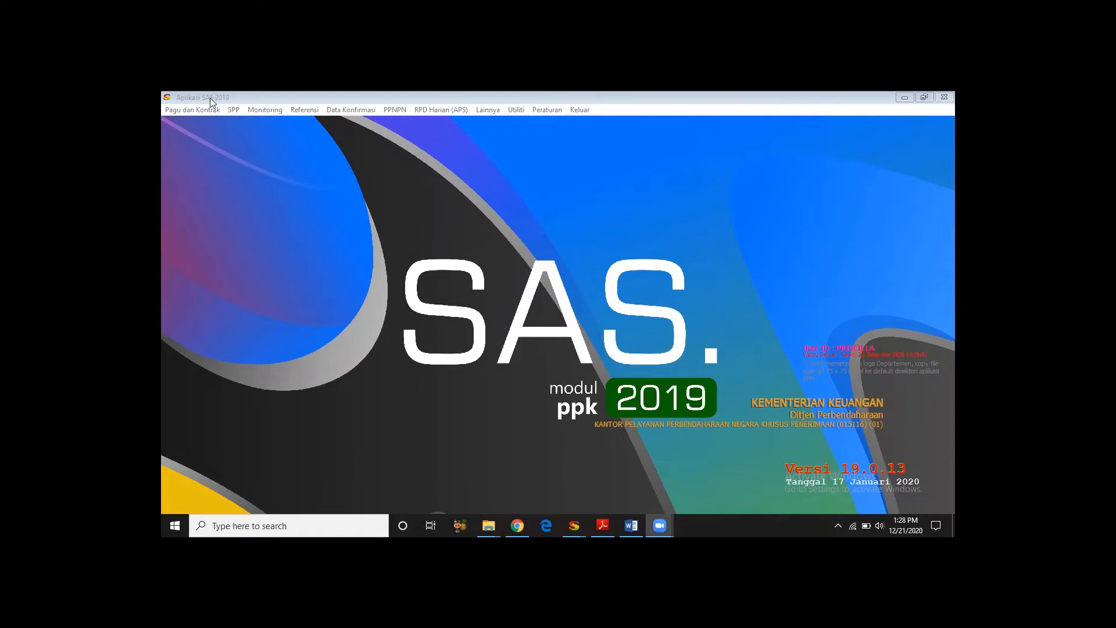
# - Switch from the PPK module to the SAS 2019 PPSPM module and open the form for recording, cancelling and deleting SPMs
pyautogui.click(225, 107)
pyautogui.click(504, 186)
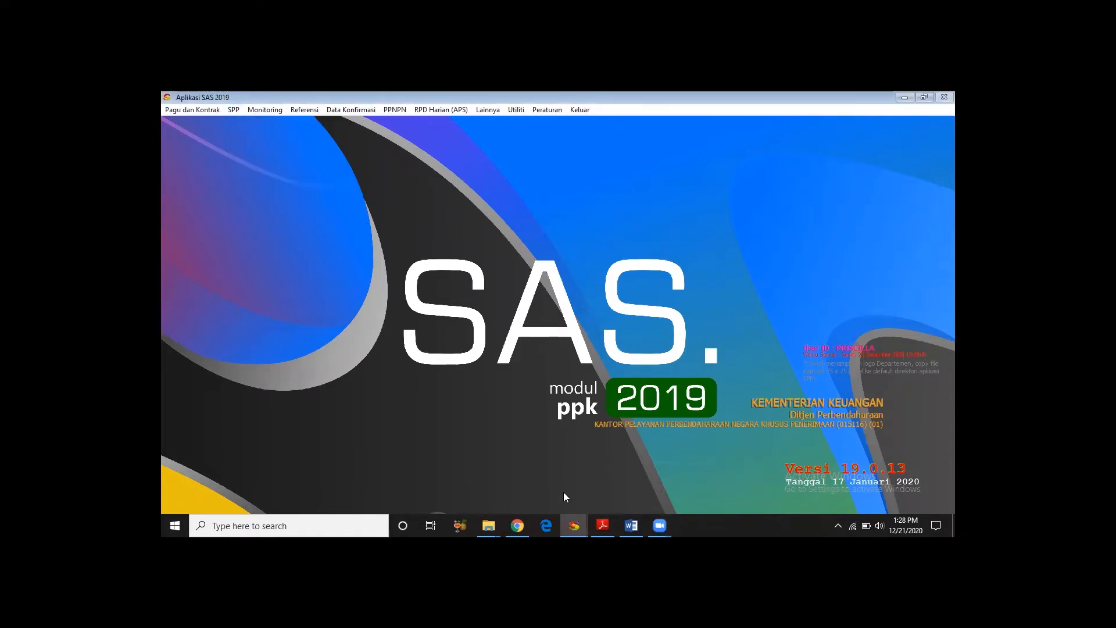
pyautogui.click(592, 520)
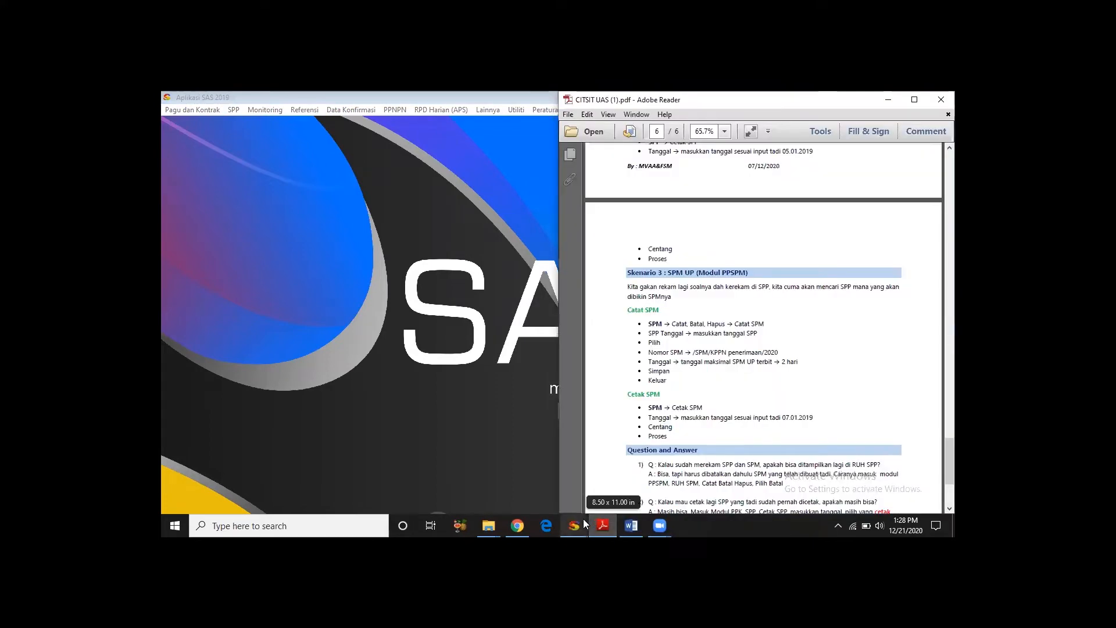
pyautogui.moveTo(584, 518)
pyautogui.click(677, 454)
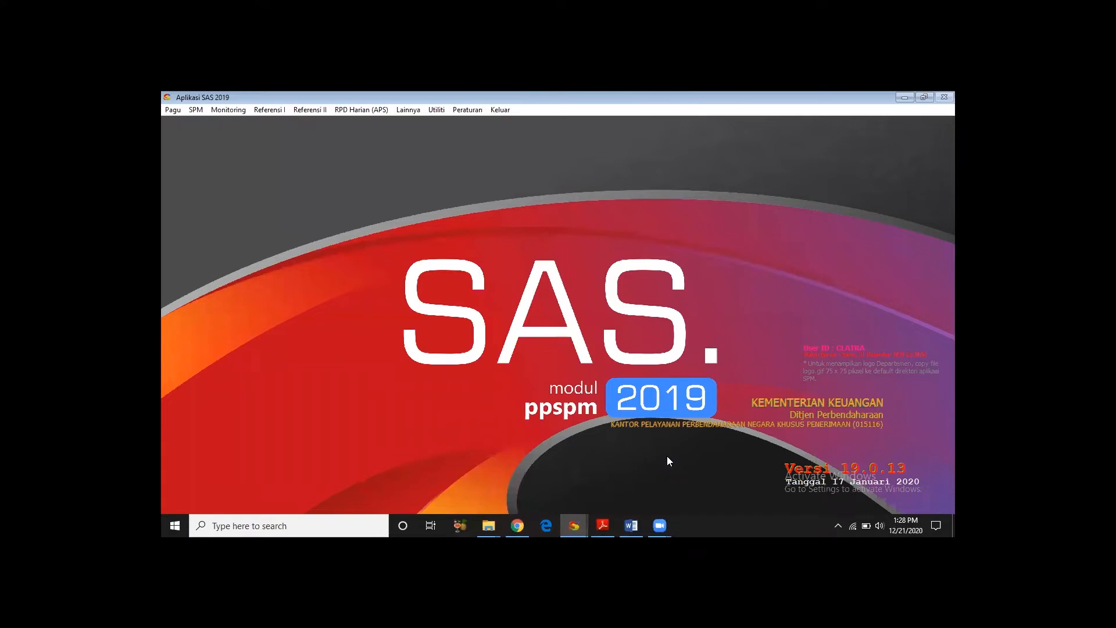
pyautogui.click(195, 110)
pyautogui.click(211, 123)
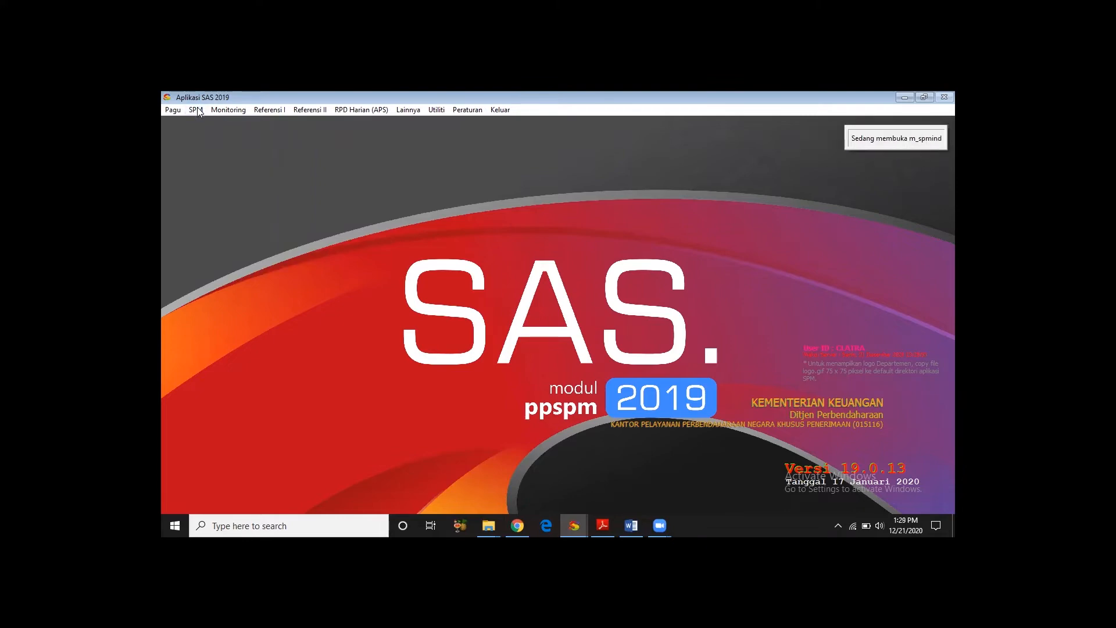
pyautogui.click(197, 109)
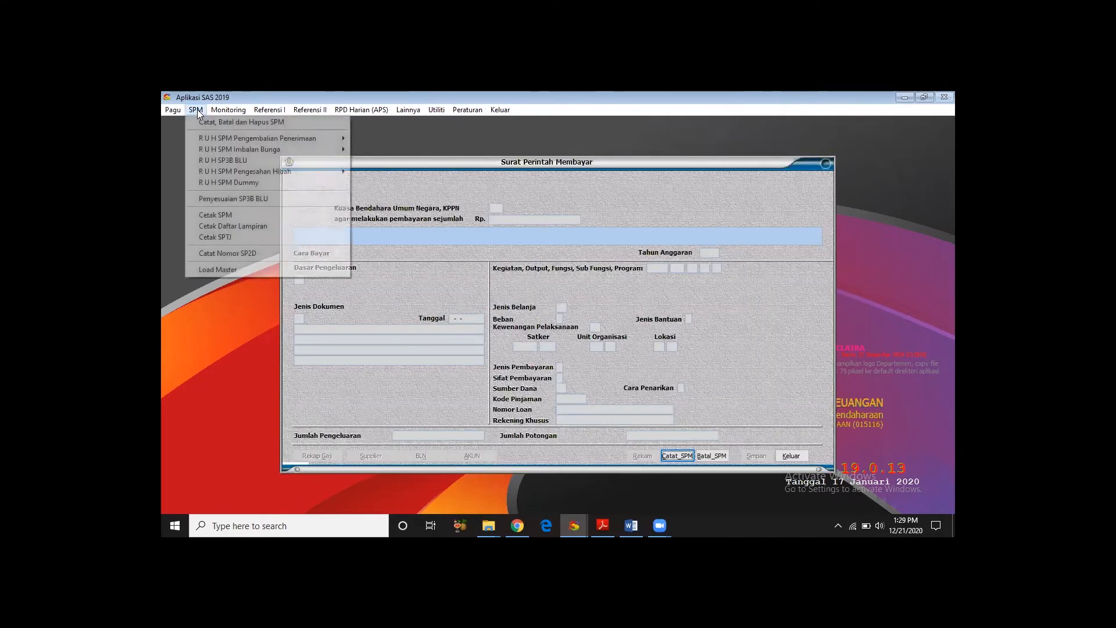
pyautogui.moveTo(227, 110)
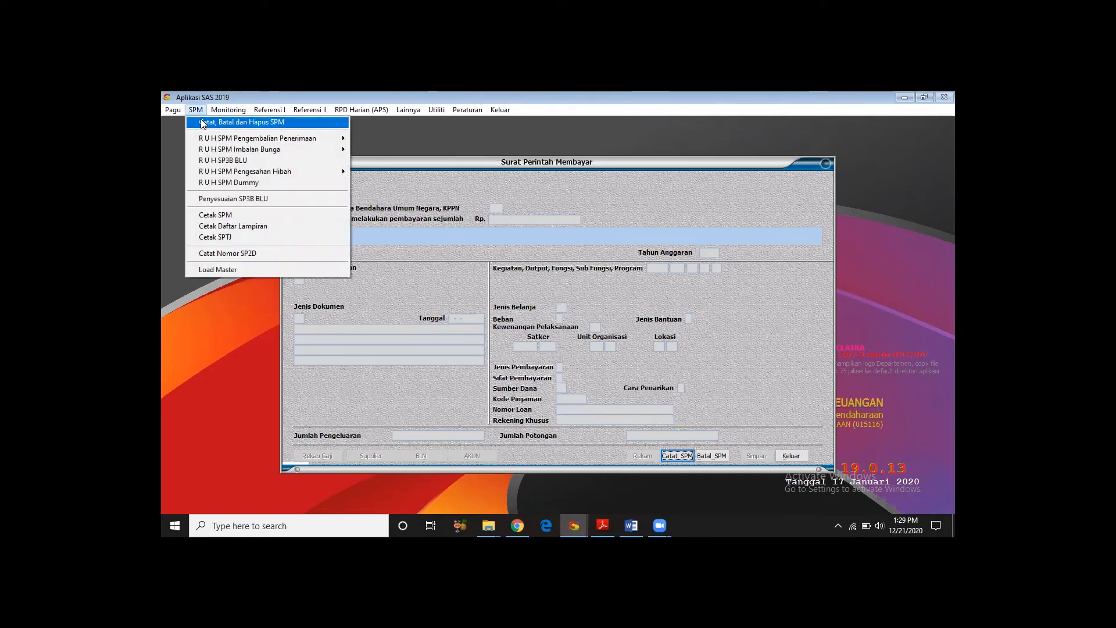
pyautogui.click(169, 126)
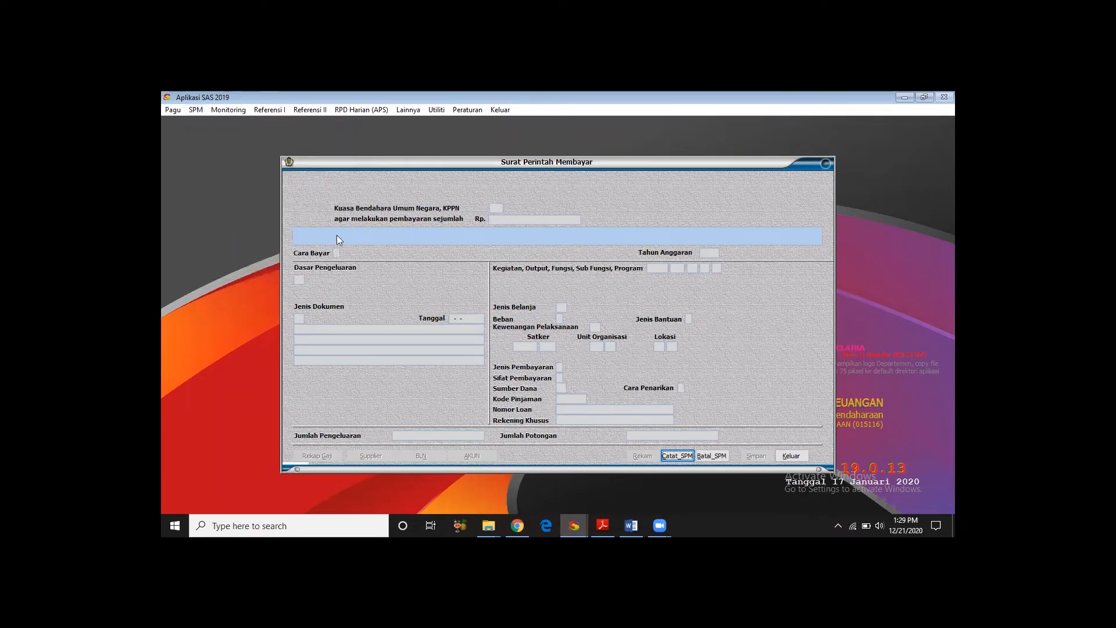
# - Start recording an SPM, list the SPPs from 08-01-2019 and select the Dana UP SPP of 50.000.000
pyautogui.click(675, 455)
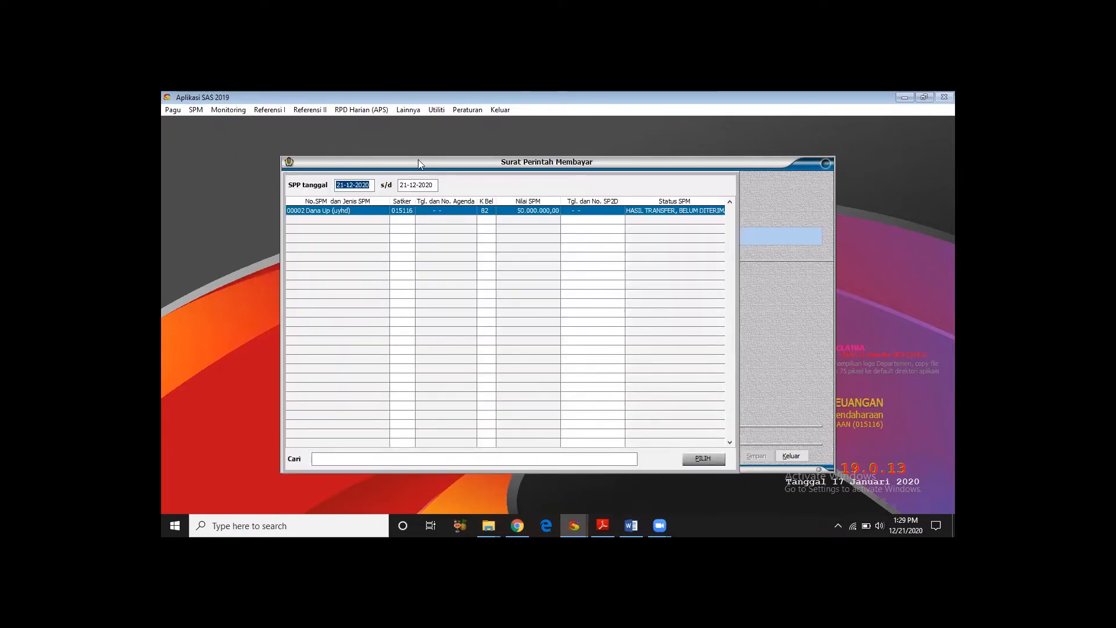
pyautogui.write('08-01-2019')
pyautogui.press('Return')
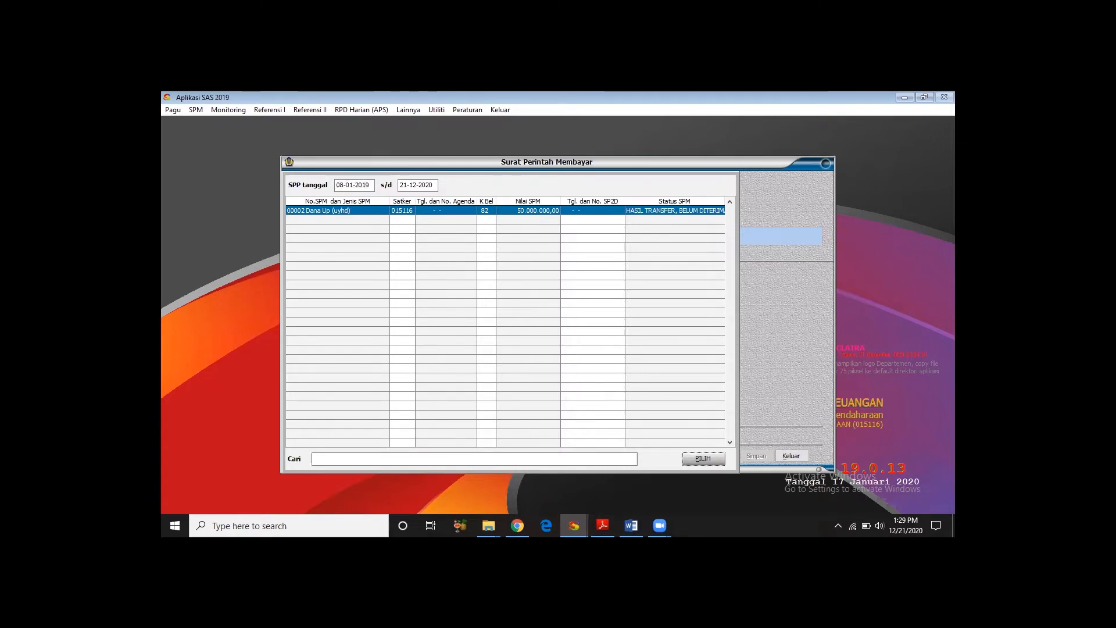
pyautogui.click(715, 456)
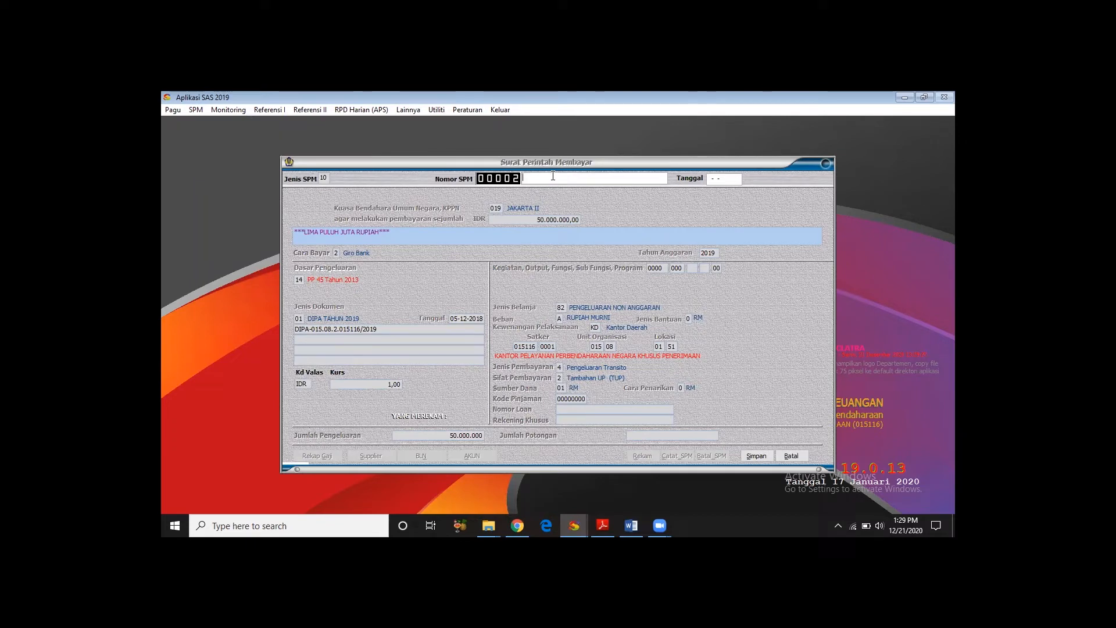
# - Complete the number of the TUP SPM with the suffix "/SPM/KPPN Penerimaan/2020"
pyautogui.write('/SPM/KPPN Penerimaan/2020')
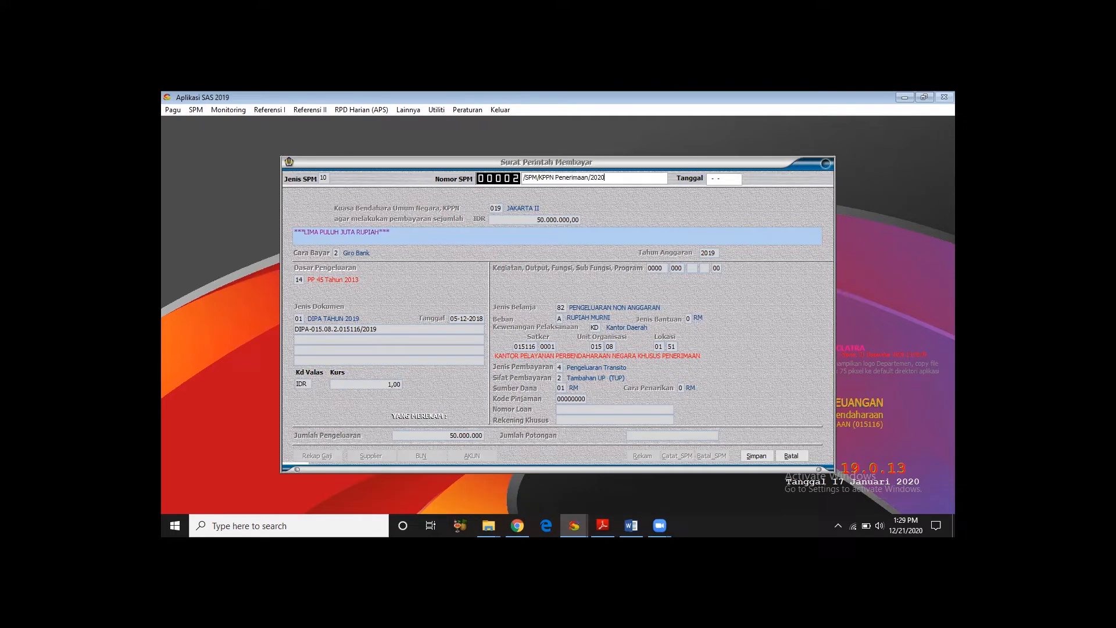
# - Try to save the TUP SPM with the date 08-01-2019
pyautogui.click(711, 178)
pyautogui.write('0801209')
pyautogui.press('BackSpace')
pyautogui.press('BackSpace')
pyautogui.press('BackSpace')
pyautogui.write('2019')
pyautogui.click(708, 179)
pyautogui.write('8-01')
pyautogui.press('Return')
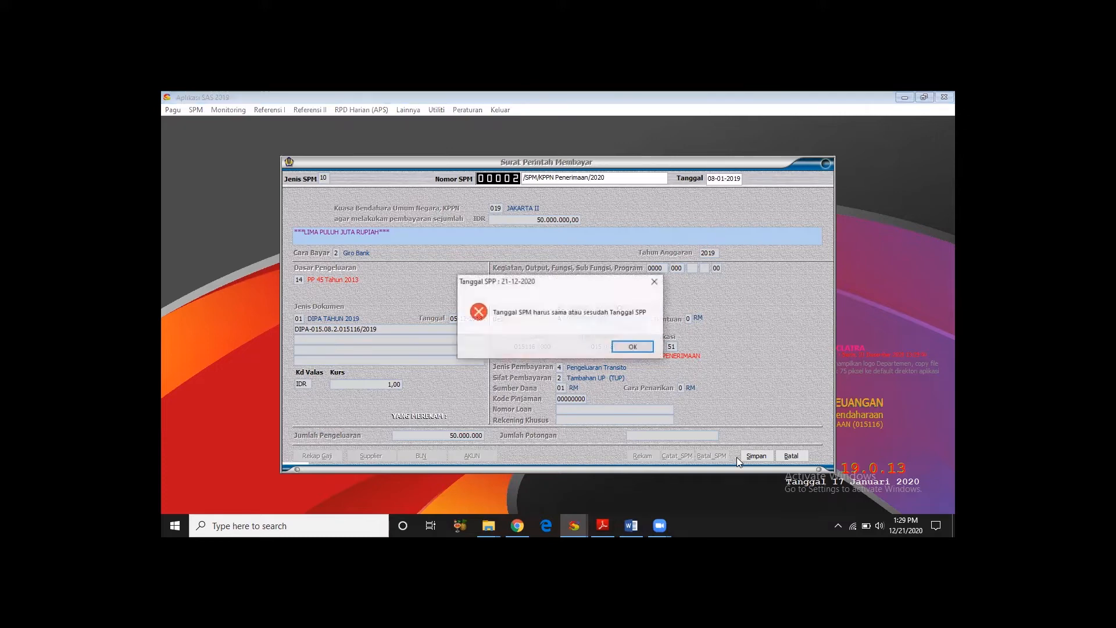
pyautogui.click(637, 344)
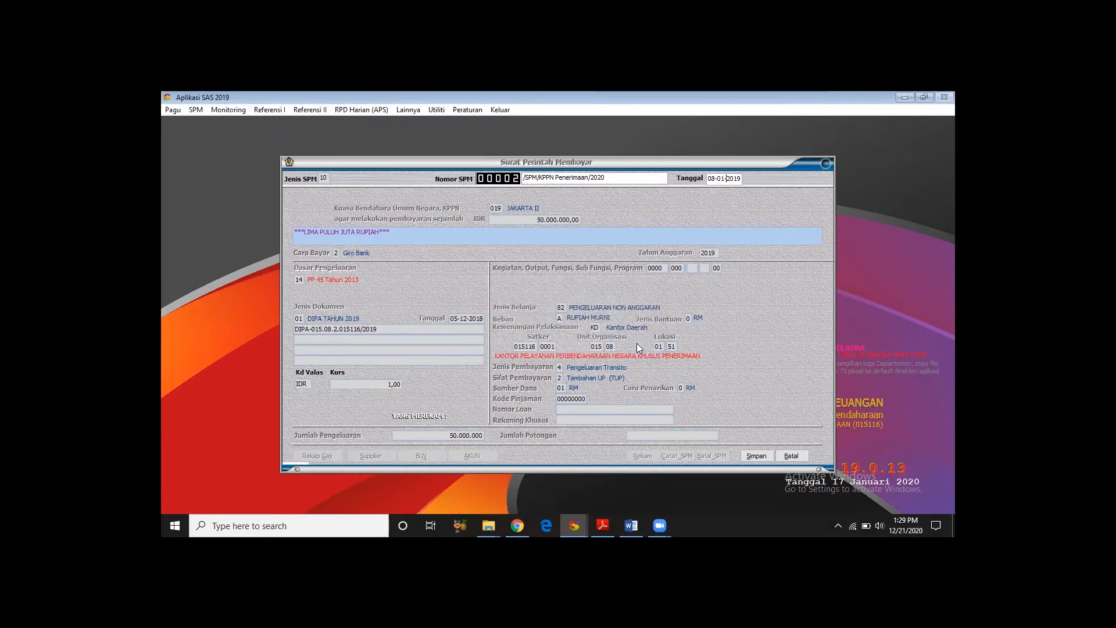
pyautogui.click(752, 455)
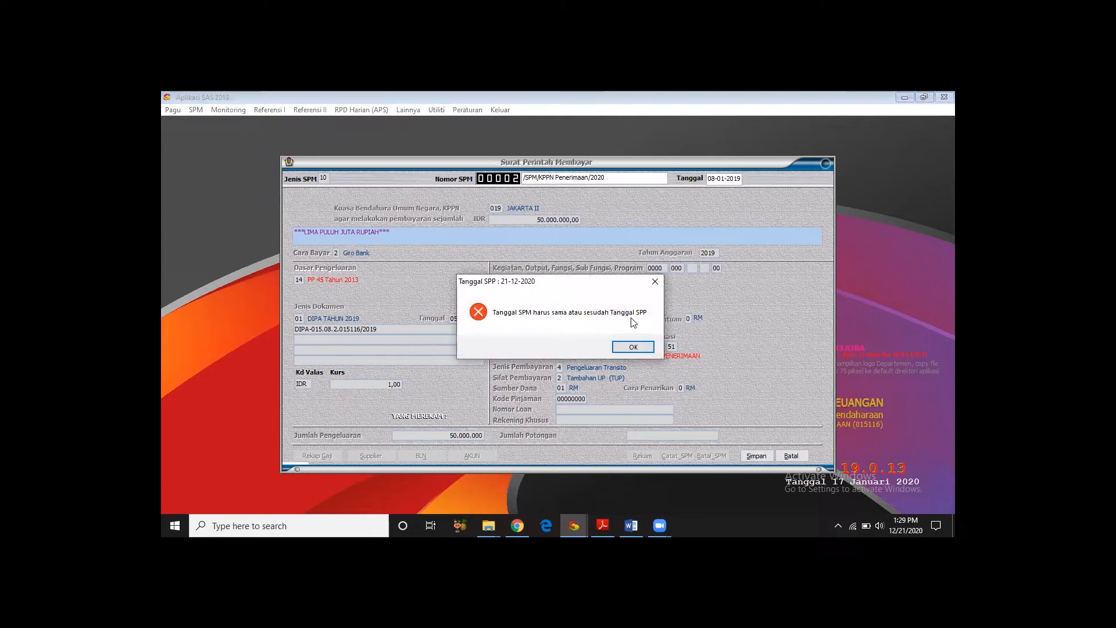
pyautogui.click(634, 347)
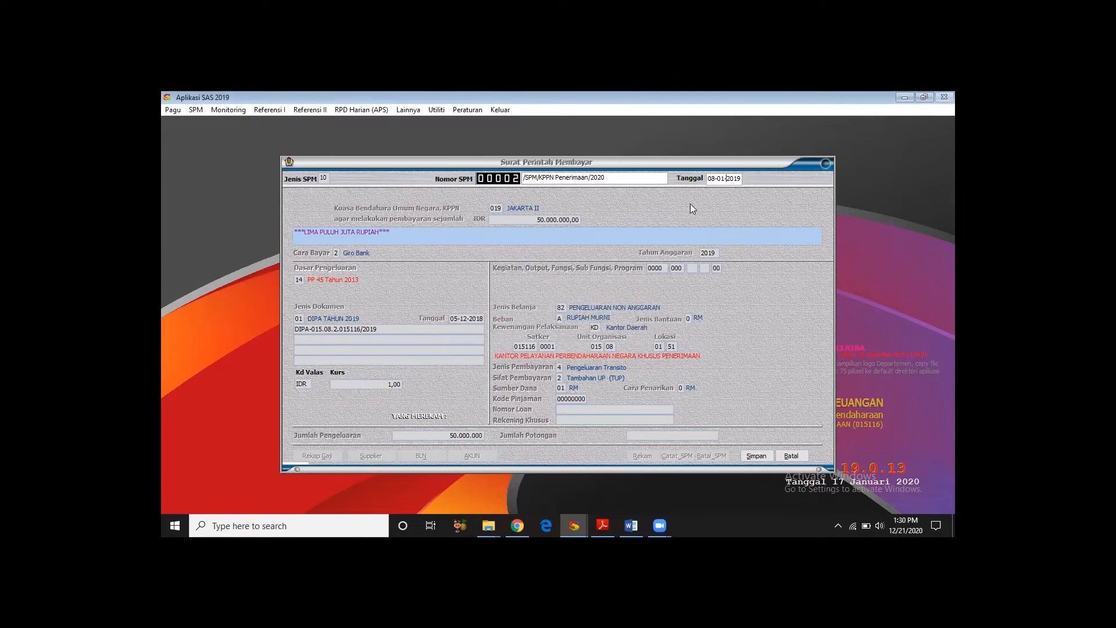
# - Change the day of the SPM date to 10 and try to save it as 10-01-2019
pyautogui.click(715, 180)
pyautogui.press('BackSpace')
pyautogui.write('1')
pyautogui.click(756, 455)
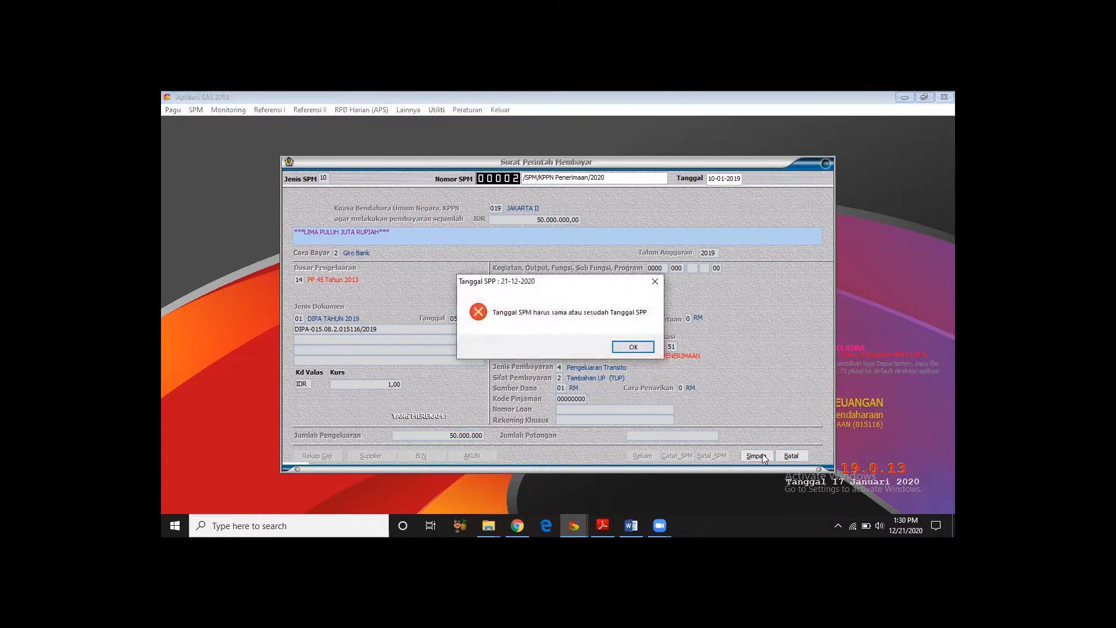
pyautogui.click(632, 347)
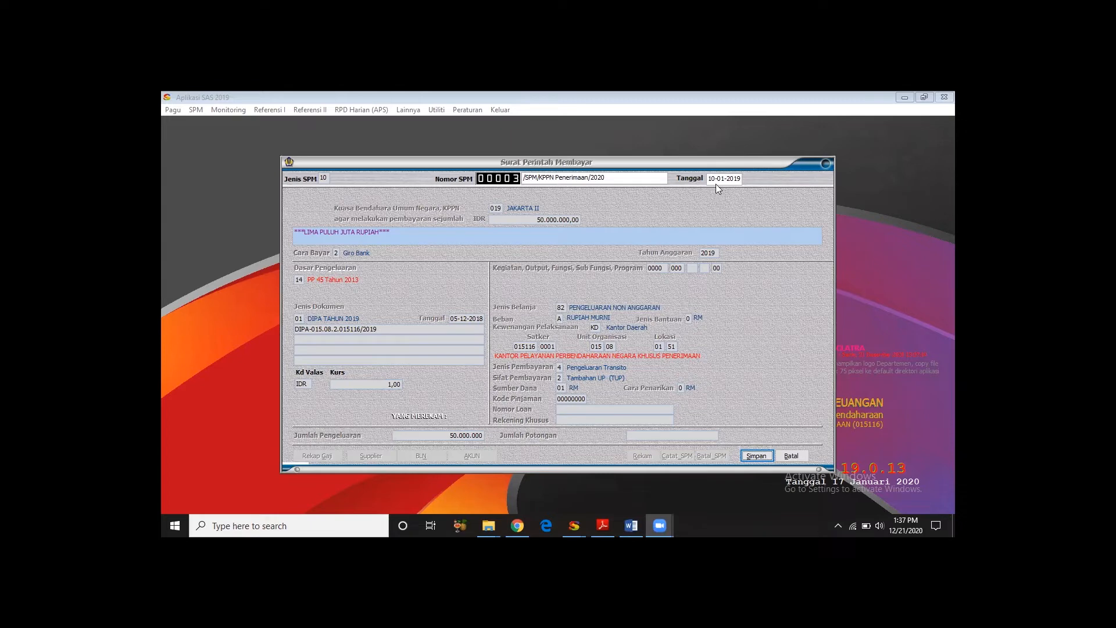
# - Save SPM 00003/SPM/KPPN Penerimaan/2020 dated 10-01-2019 and exit the form
pyautogui.click(755, 455)
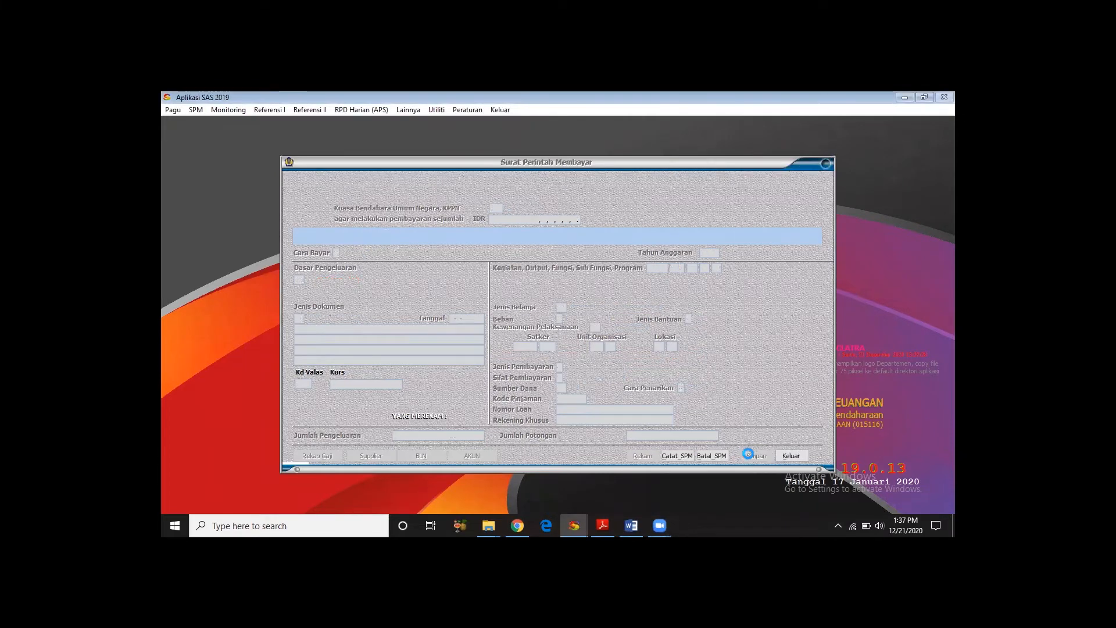
pyautogui.click(790, 455)
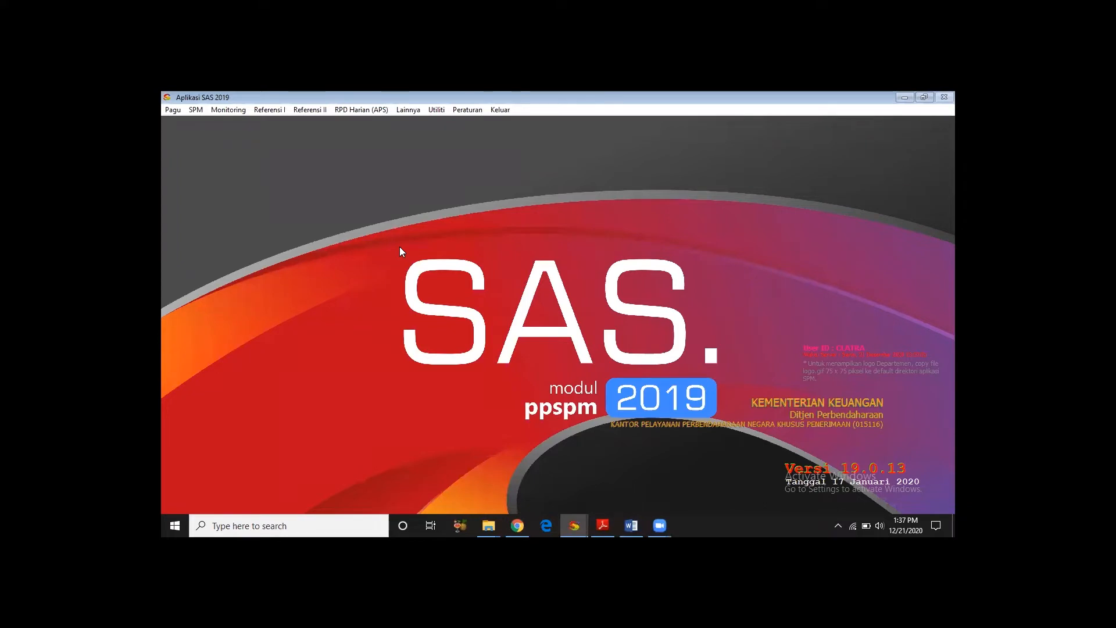
# - In the SPM printing form, list the SPMs from 08-01-2019 and generate and read through an on-screen preview of SPM 00003 dated 10-01-2019
pyautogui.click(194, 107)
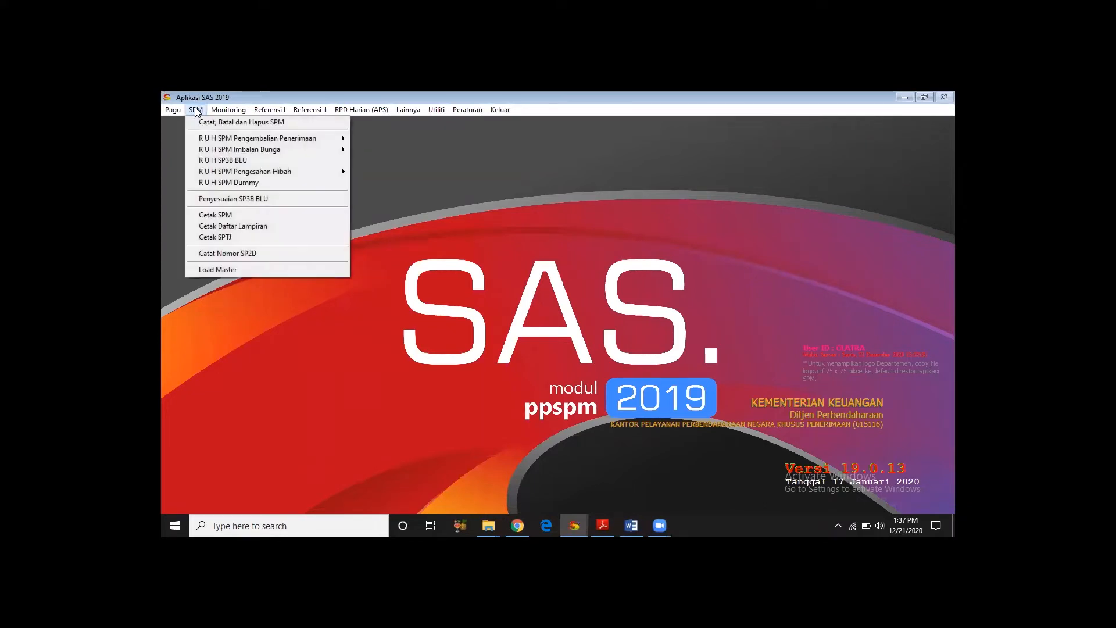
pyautogui.click(222, 215)
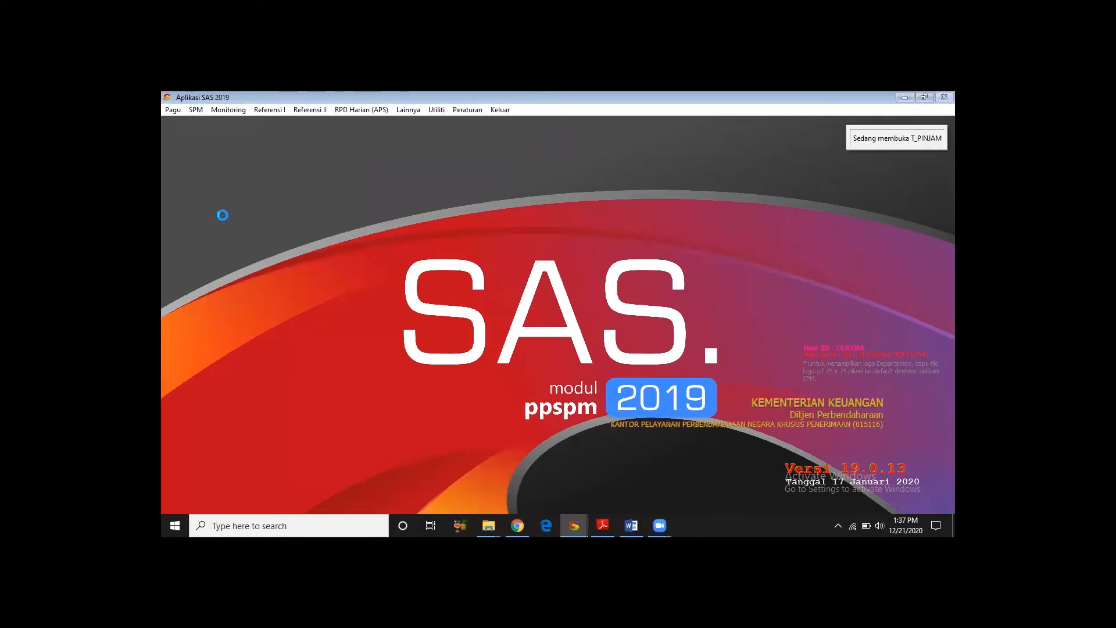
pyautogui.write('08-01-2019')
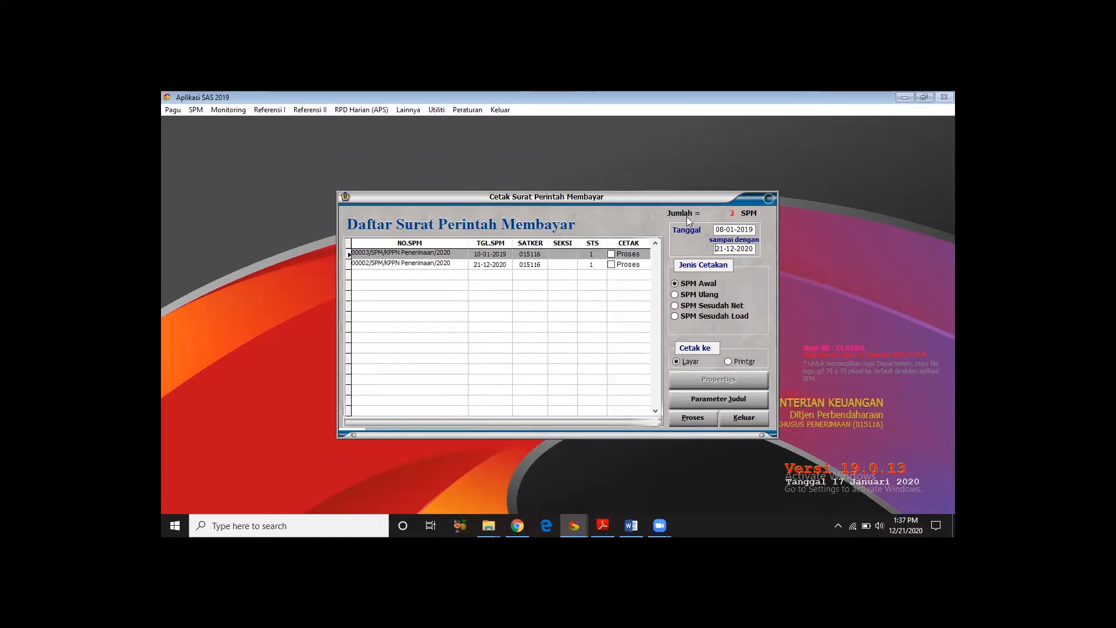
pyautogui.click(612, 254)
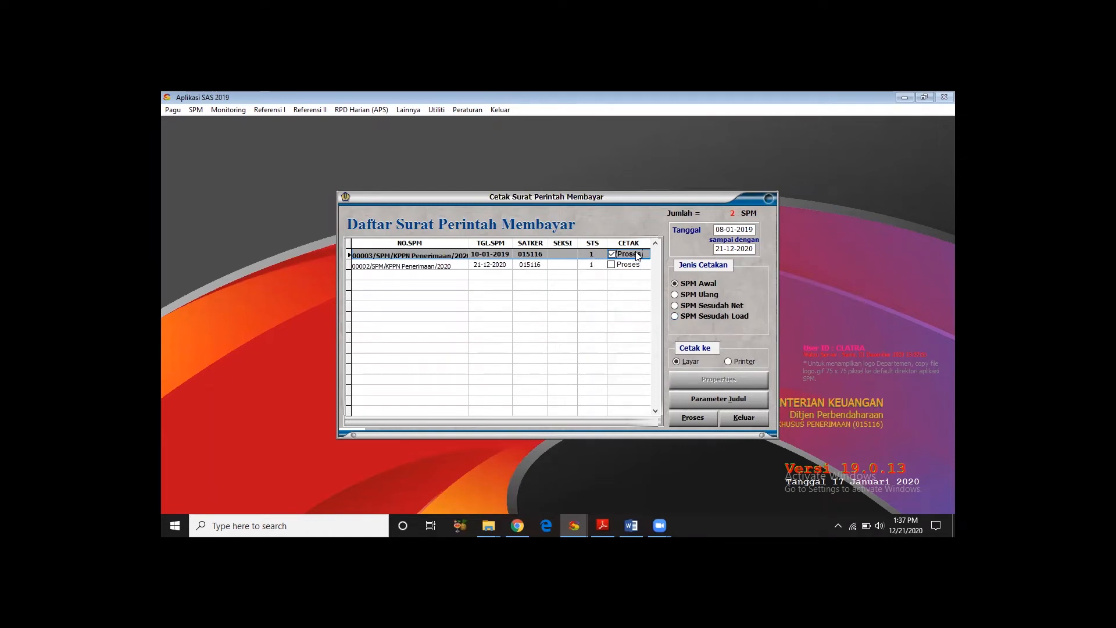
pyautogui.click(611, 254)
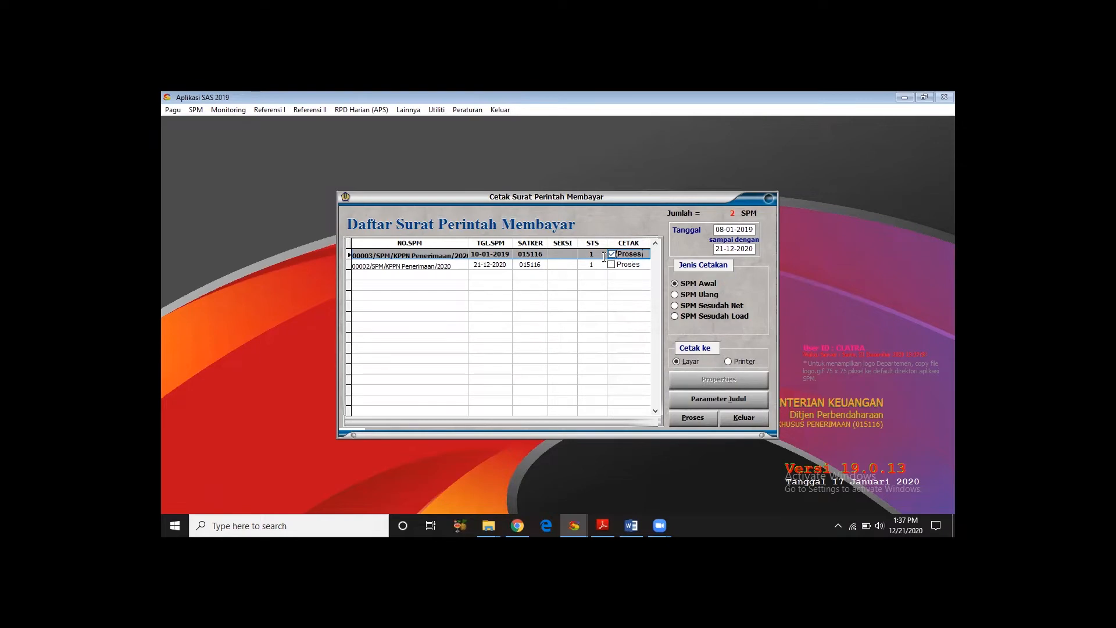
pyautogui.click(702, 419)
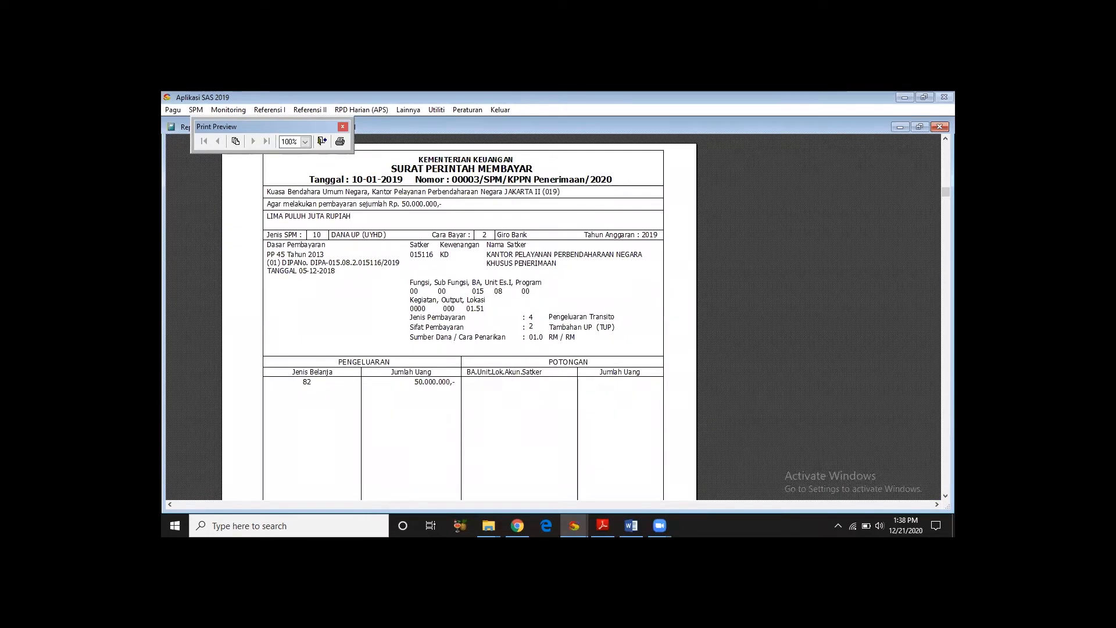
pyautogui.moveTo(945, 218); pyautogui.dragTo(946, 289)
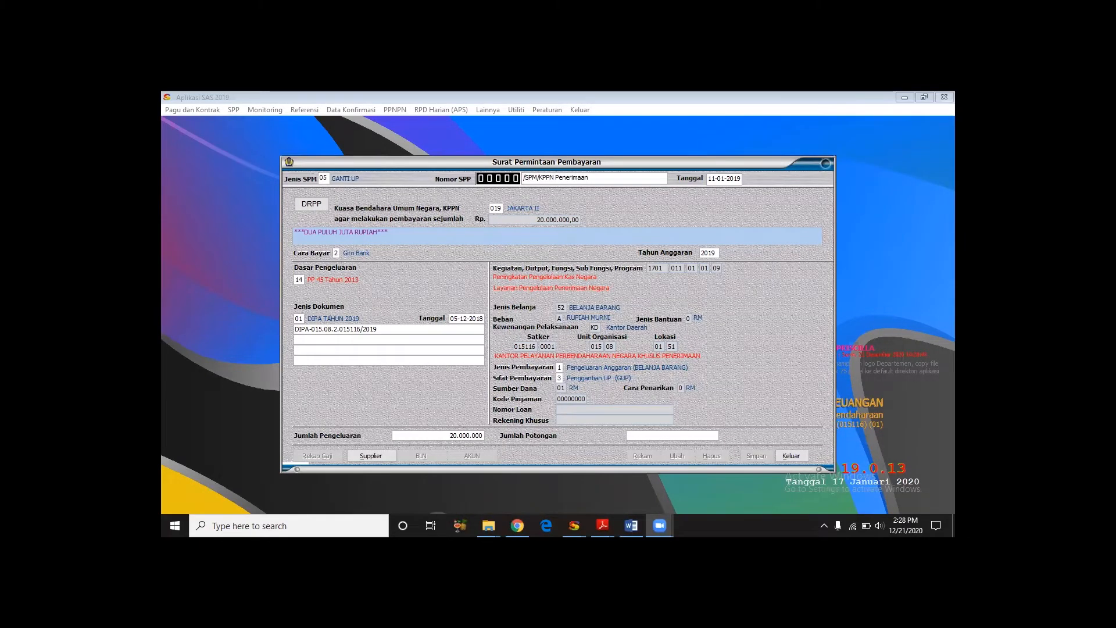
# - In the PPK module's Ganti UP SPP, load the DRPP file 015116_000_000001.DRPP
pyautogui.hotkey('alt', 'Tab')
pyautogui.hotkey('alt', 'Tab')
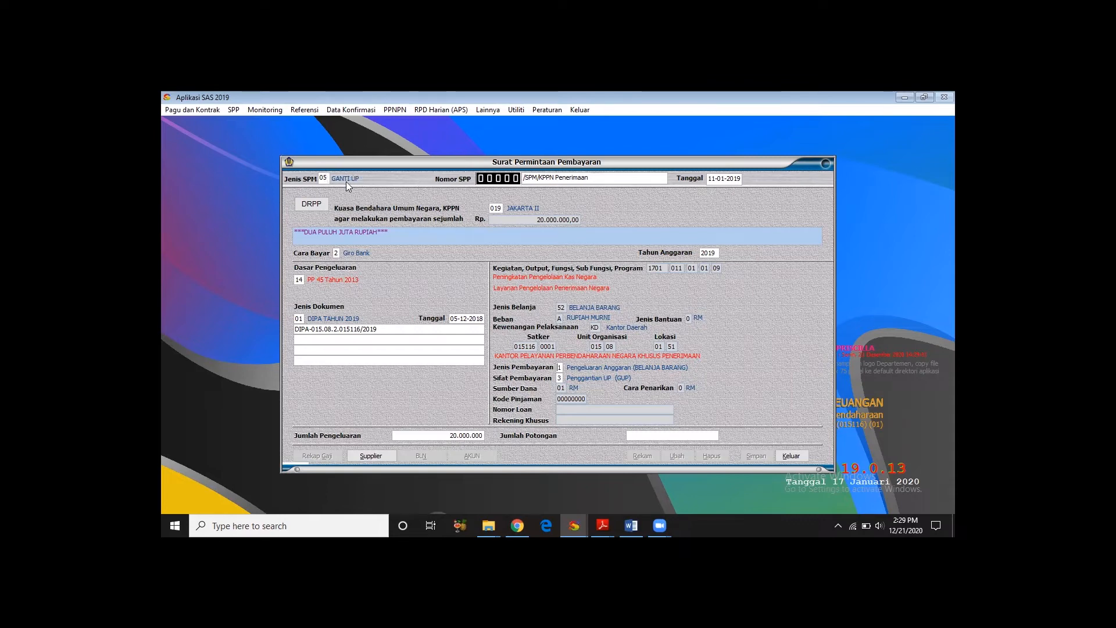
pyautogui.click(319, 207)
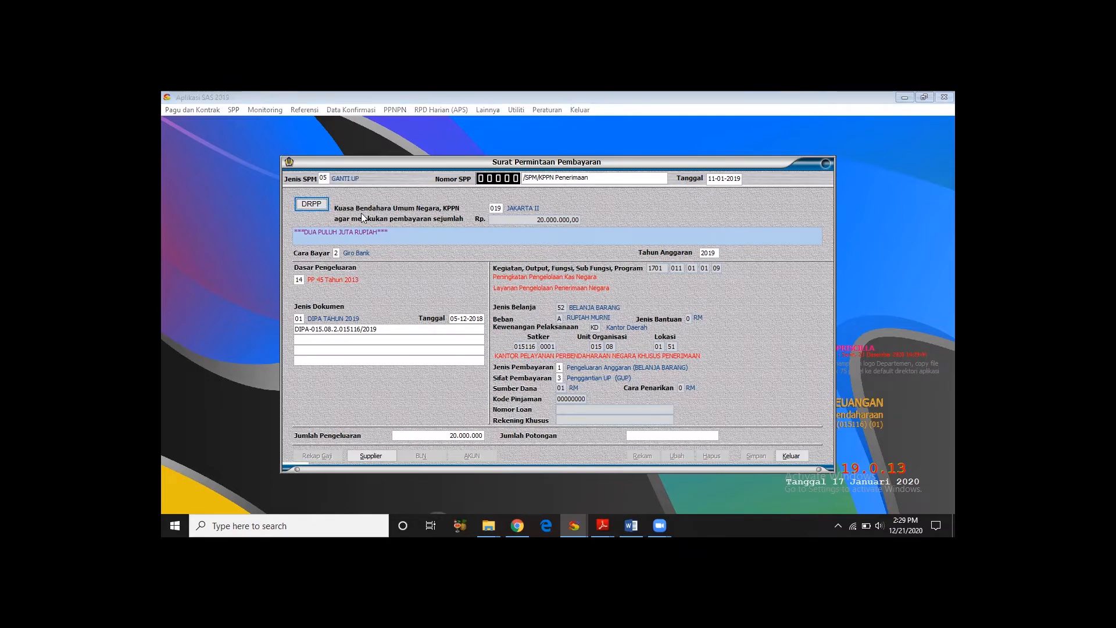
pyautogui.click(488, 223)
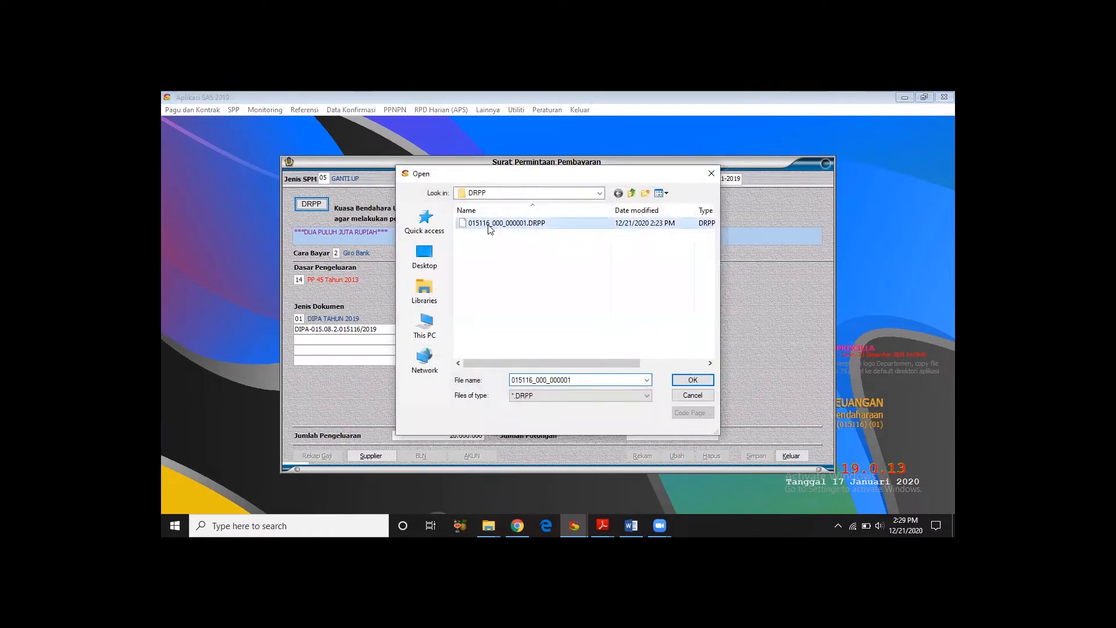
pyautogui.click(691, 380)
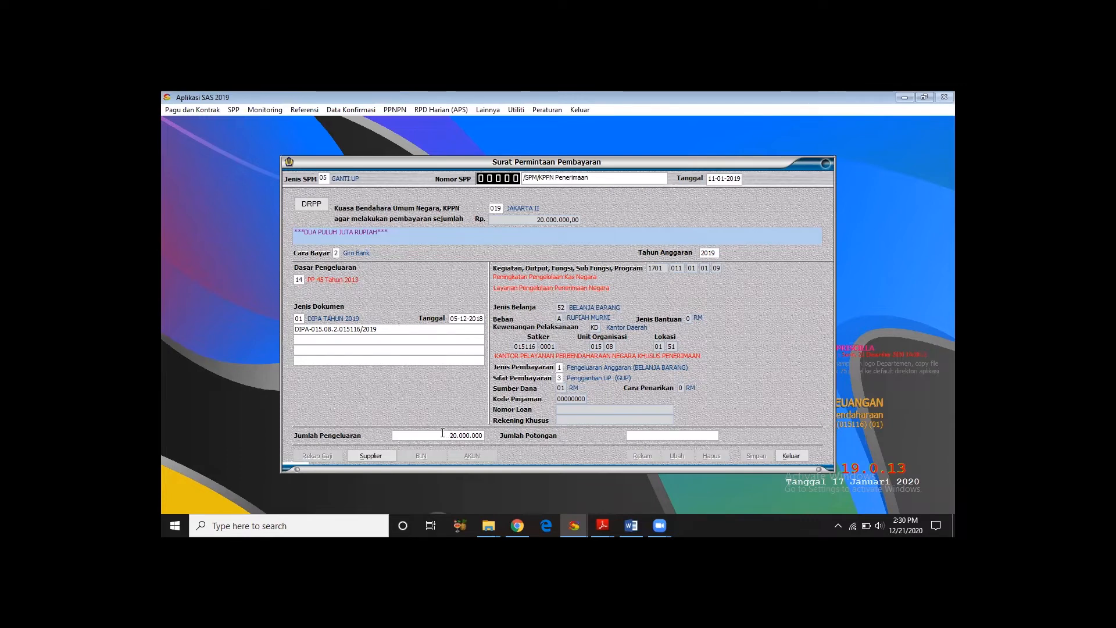
# - In the Ganti UP SPP's supplier data, charge it to SPM UP 00001 dated 07-01-2019 and select Bendahara Pengeluaran KPPN Penerimaan as payee
pyautogui.click(361, 461)
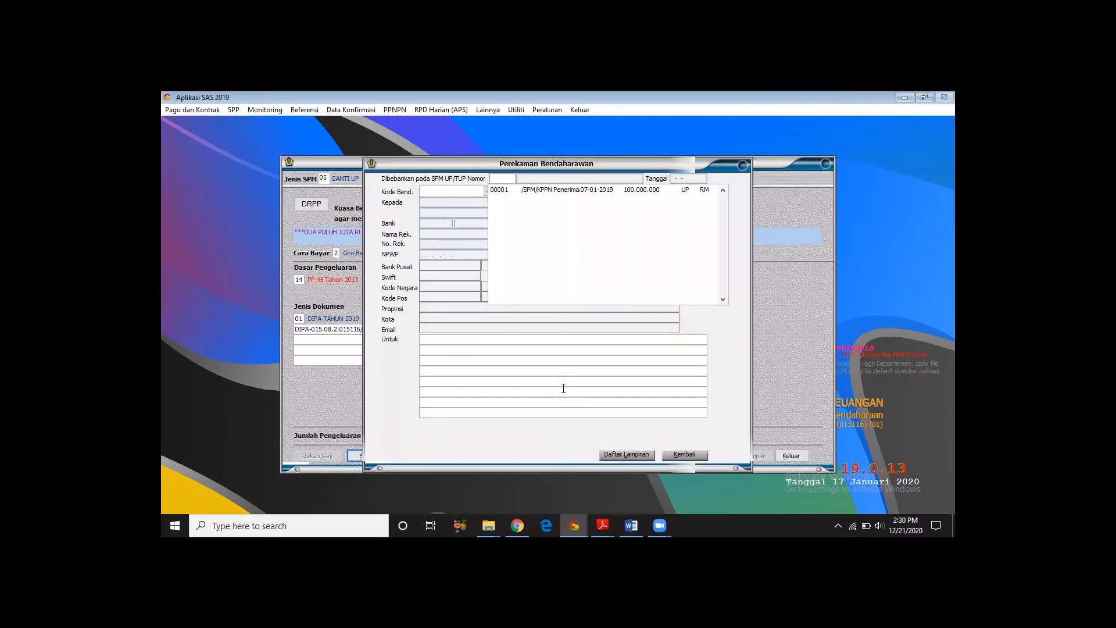
pyautogui.click(559, 191)
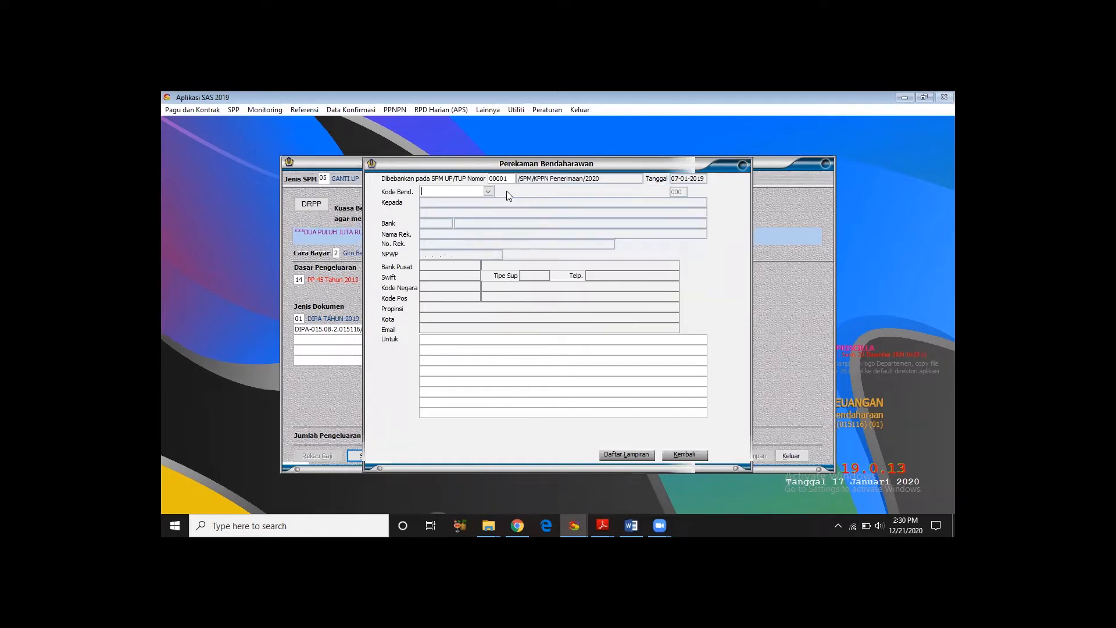
pyautogui.click(487, 191)
pyautogui.click(487, 200)
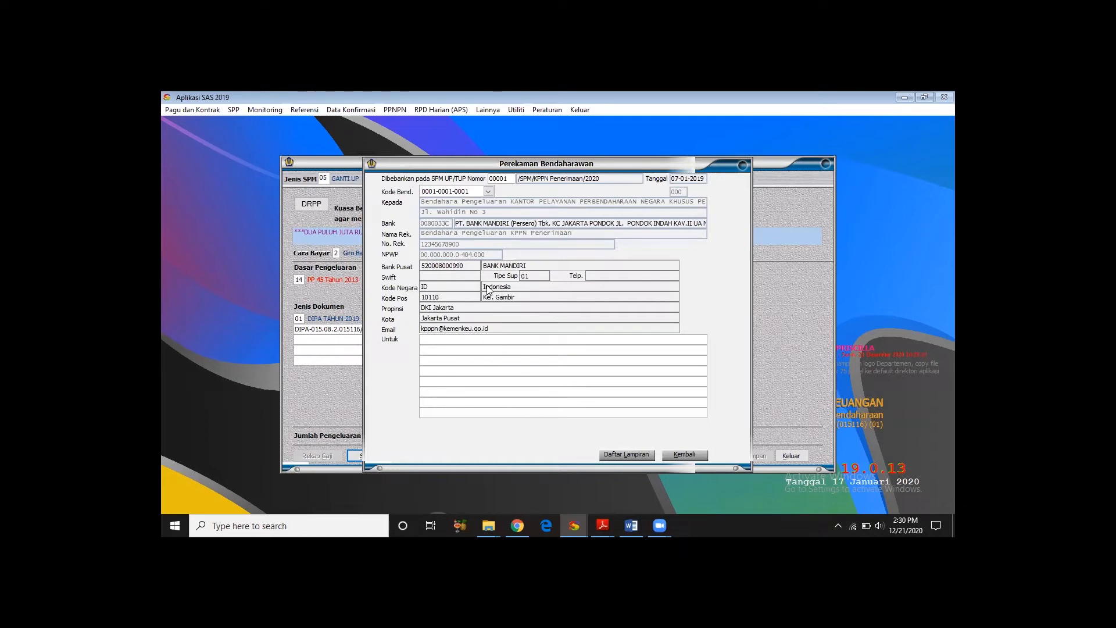
# - Enter the payment purpose "Penggantian UP di KPPN Peneirmaan" and accept the supplier data, returning to the SPP form
pyautogui.write('Penggantian UP di KPPN Peneirmaan')
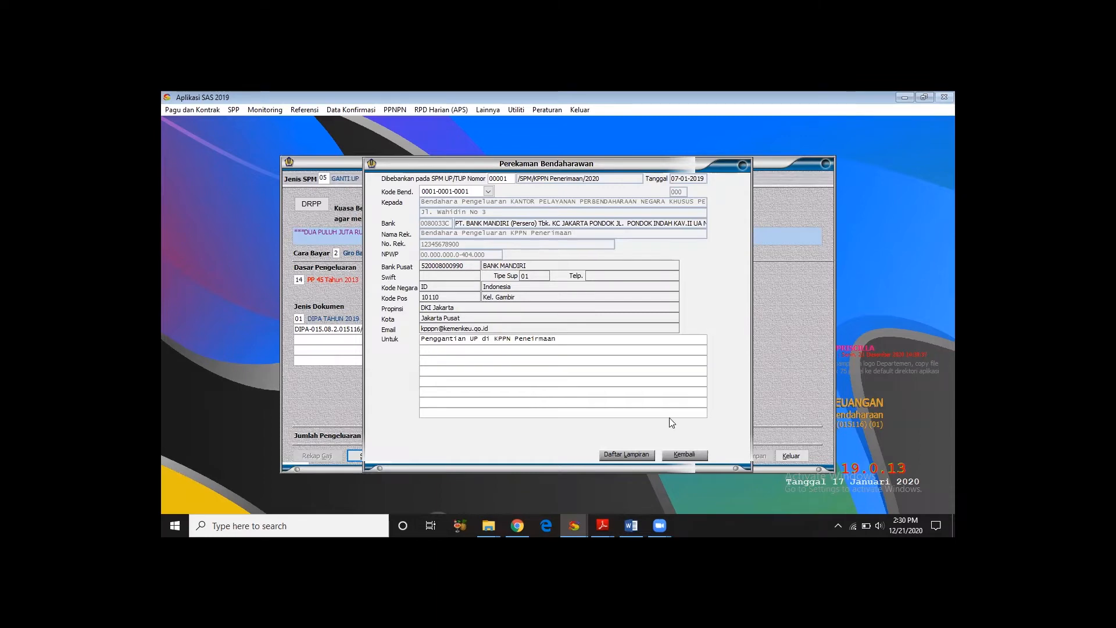
pyautogui.click(684, 454)
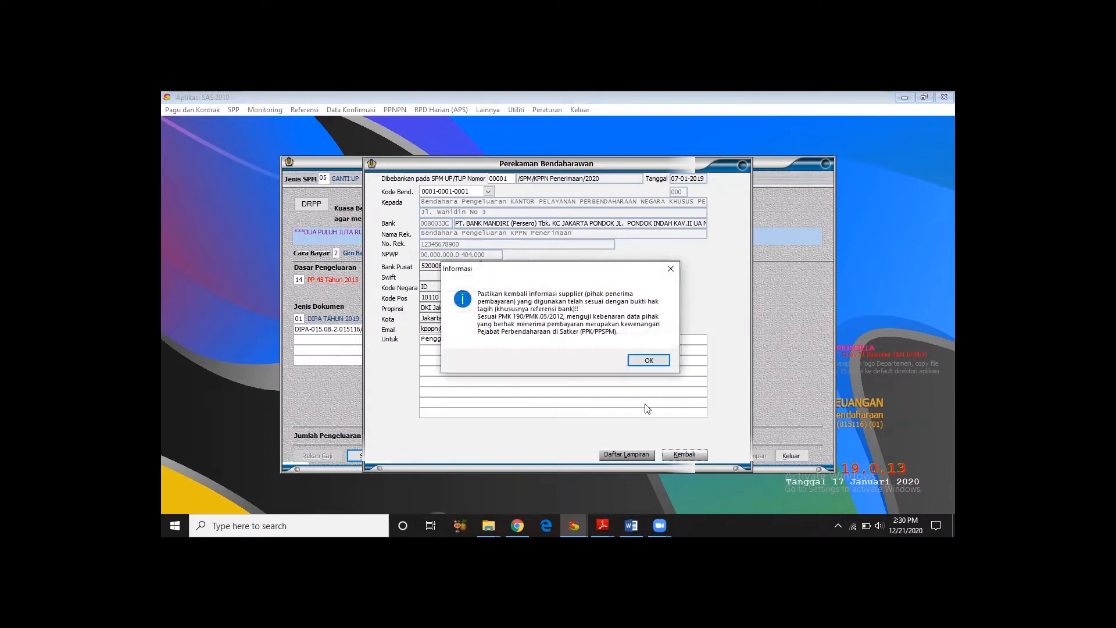
pyautogui.click(658, 360)
# - Accept the expenditure account details with 20.000.000 on account 521211, save the Ganti UP SPP dated 11-01-2019 and exit the form
pyautogui.click(467, 457)
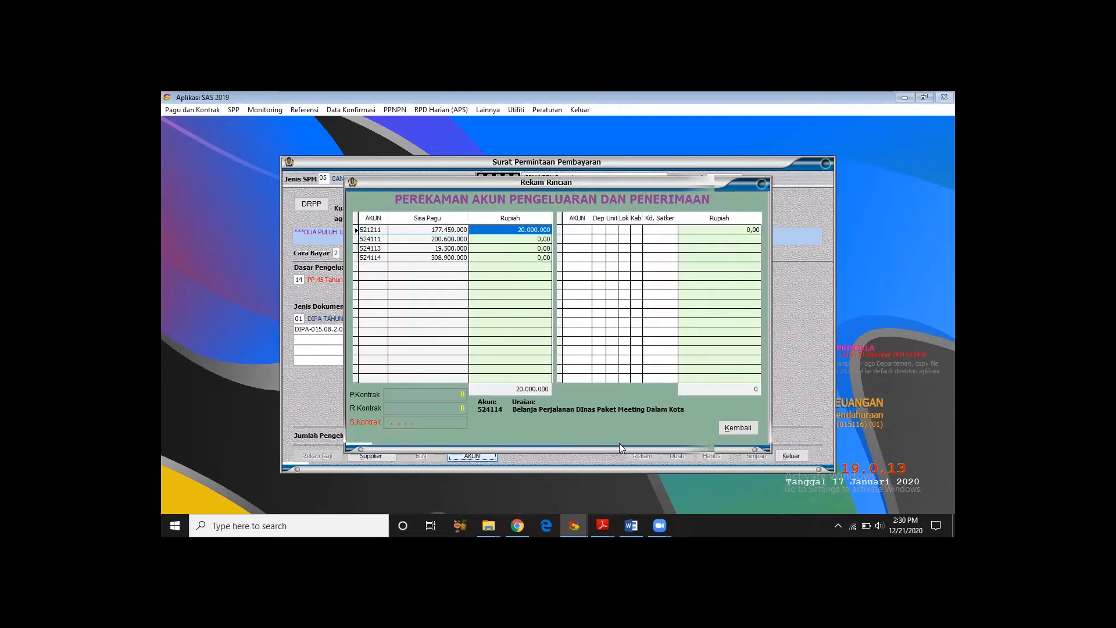
pyautogui.click(731, 428)
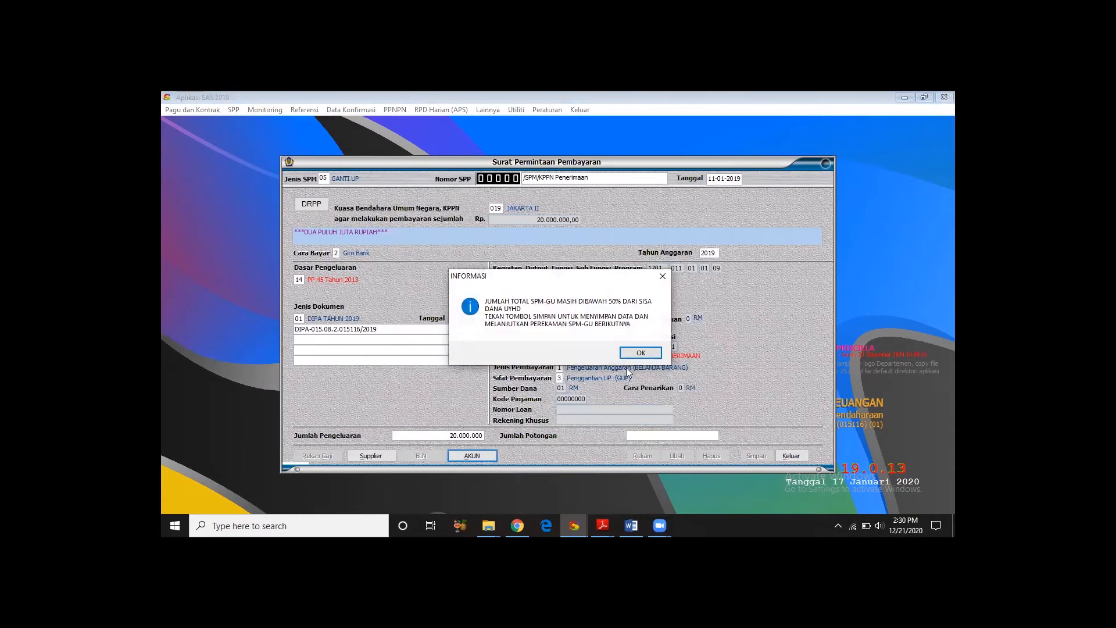
pyautogui.click(637, 353)
pyautogui.click(754, 456)
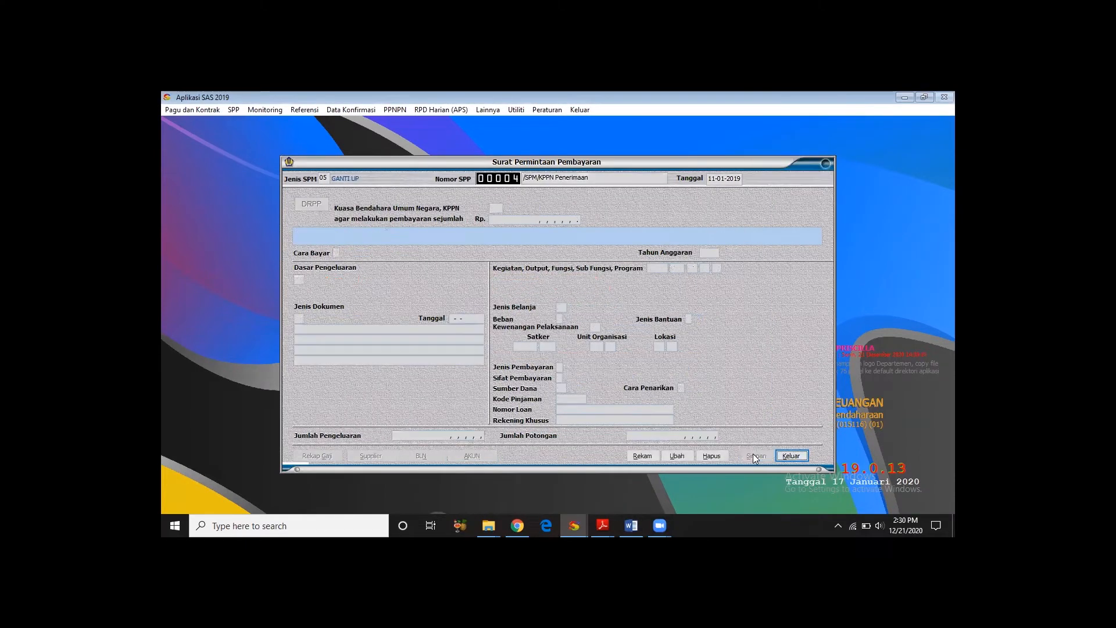
pyautogui.click(791, 455)
# - Open an SPP form in the PPK module
pyautogui.click(233, 109)
pyautogui.click(248, 122)
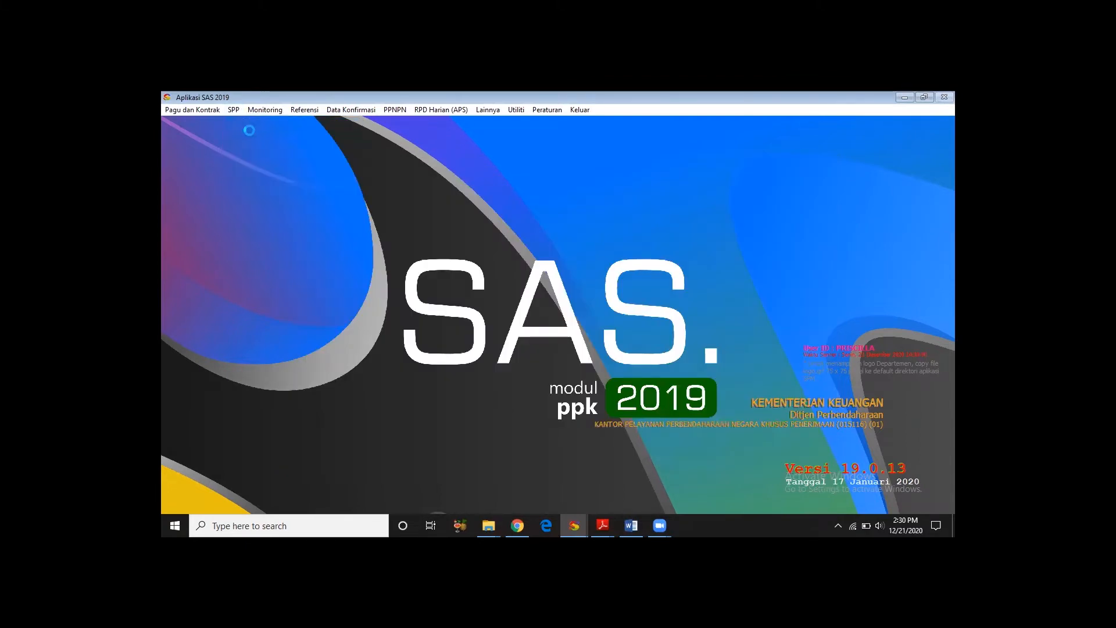
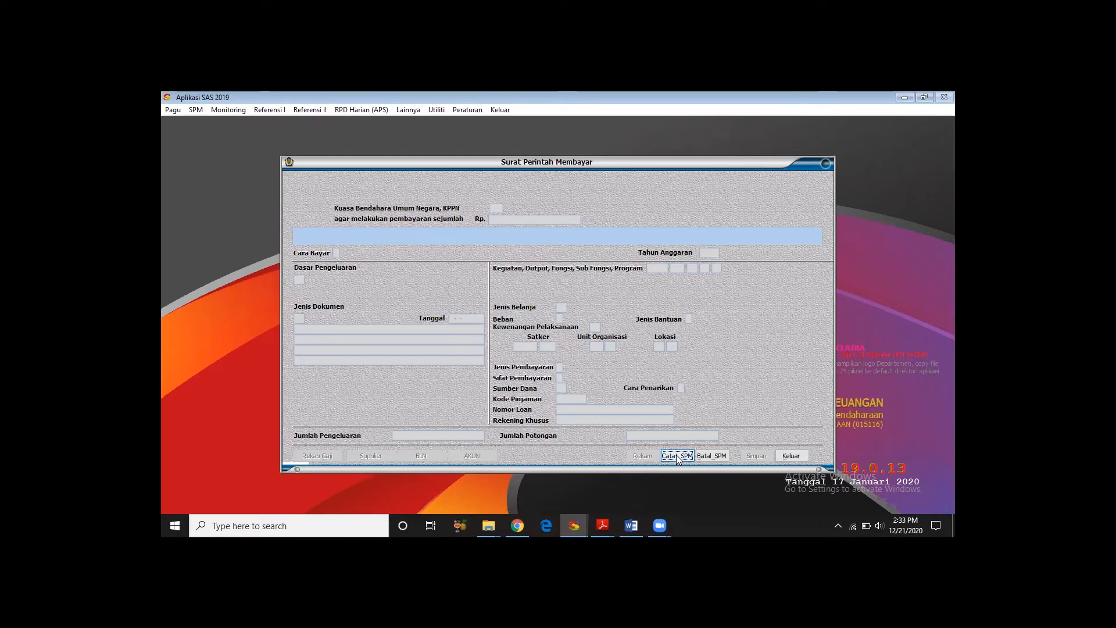
# - Start recording an SPM, list the SPPs dated from 11-01-2019 and select the Ganti Up entry 00004
pyautogui.click(676, 455)
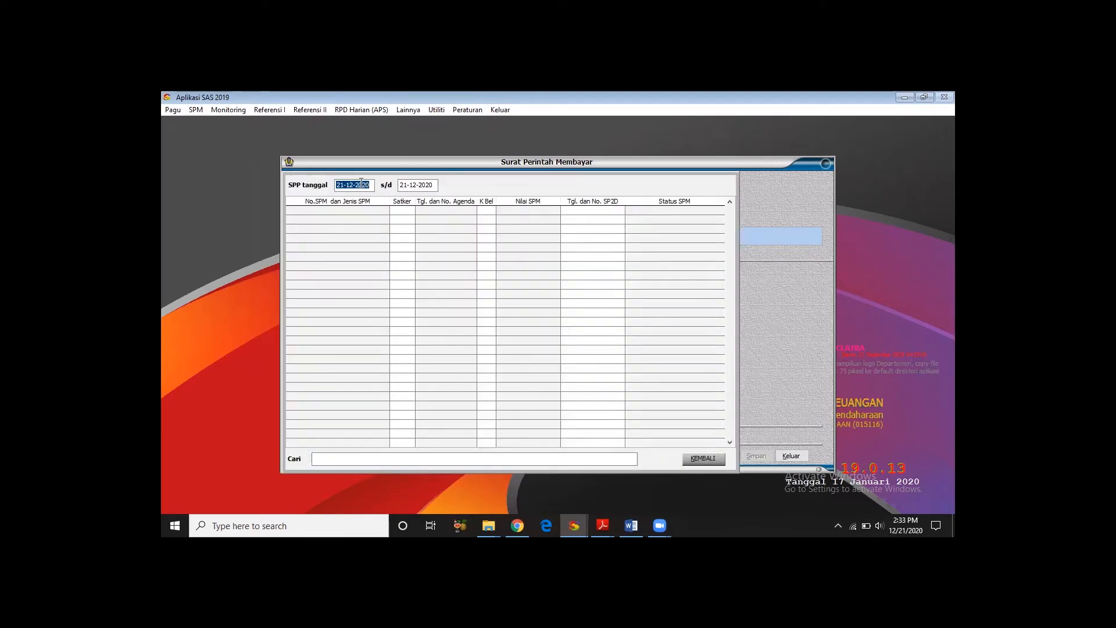
pyautogui.write('11-01-2019')
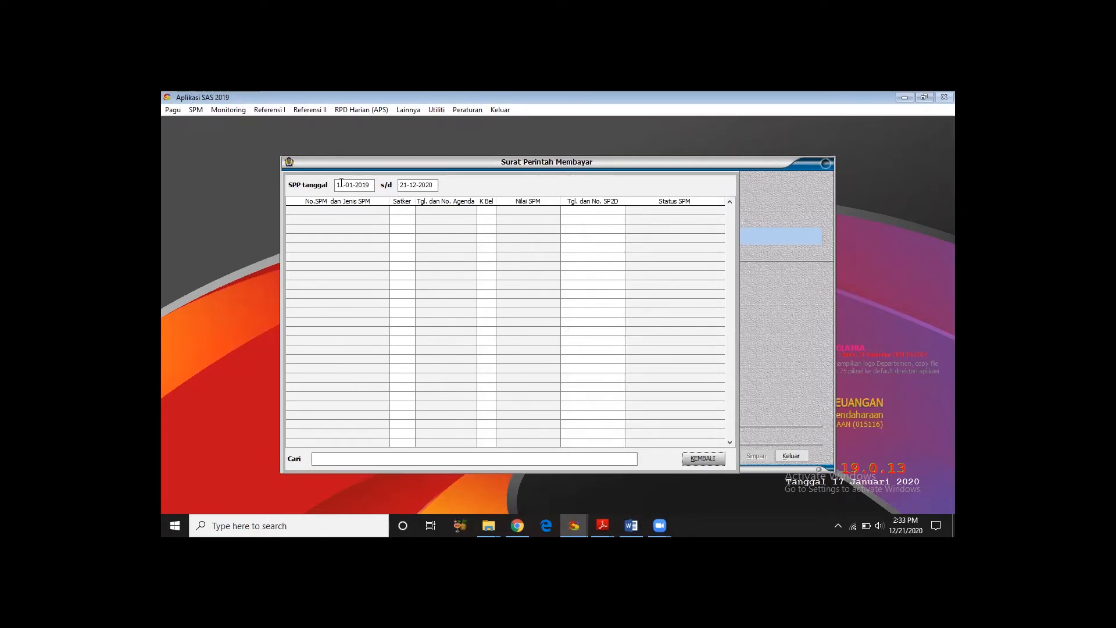
pyautogui.moveTo(371, 186); pyautogui.dragTo(304, 189)
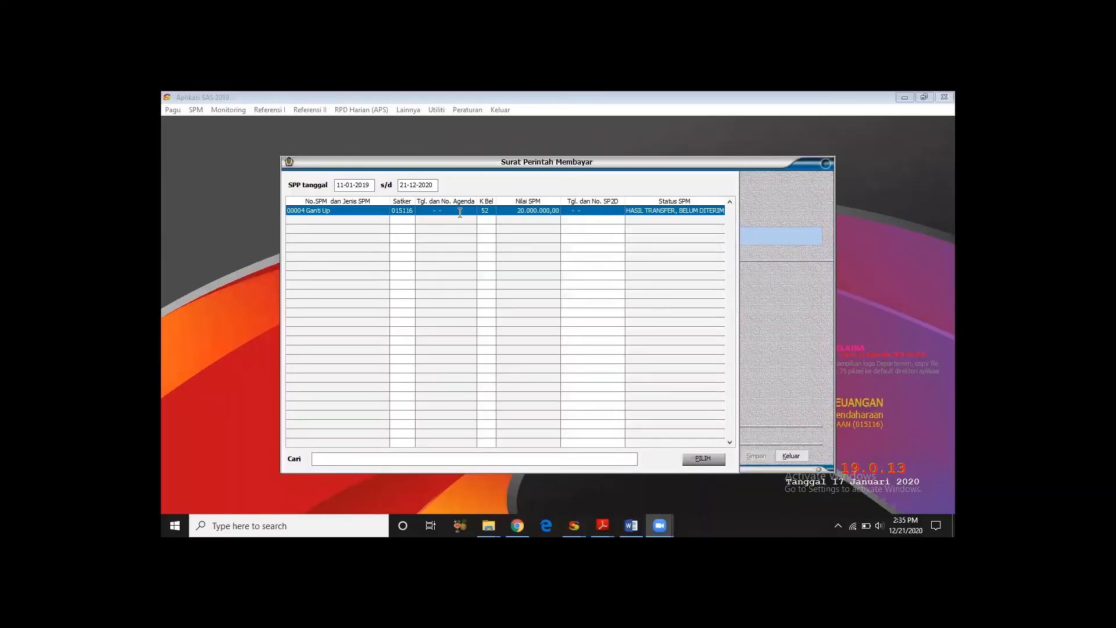
pyautogui.click(459, 213)
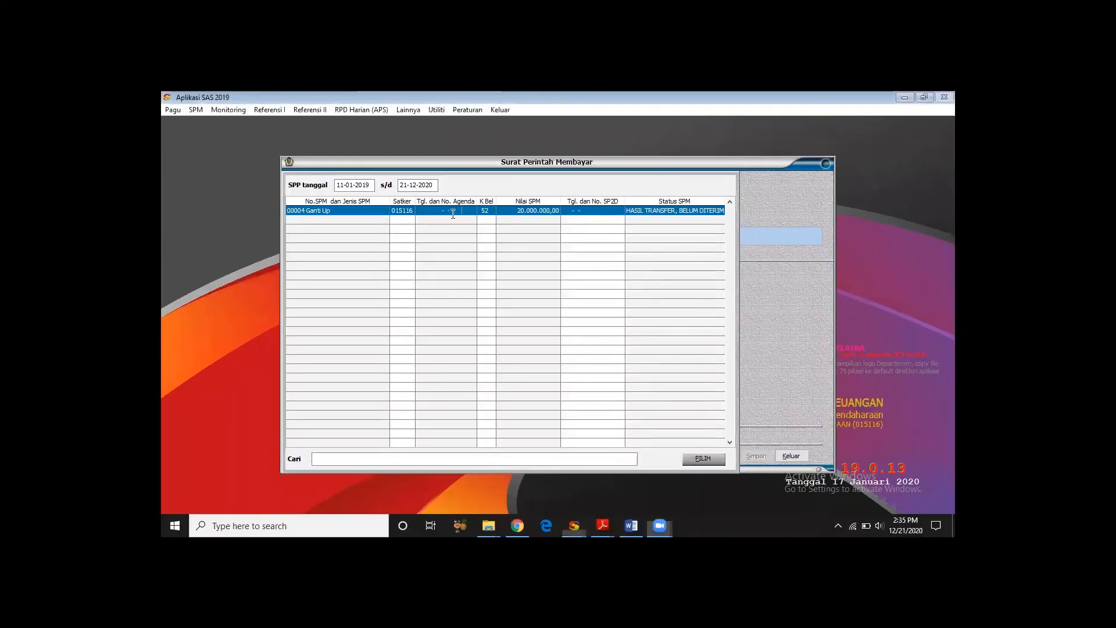
pyautogui.click(702, 458)
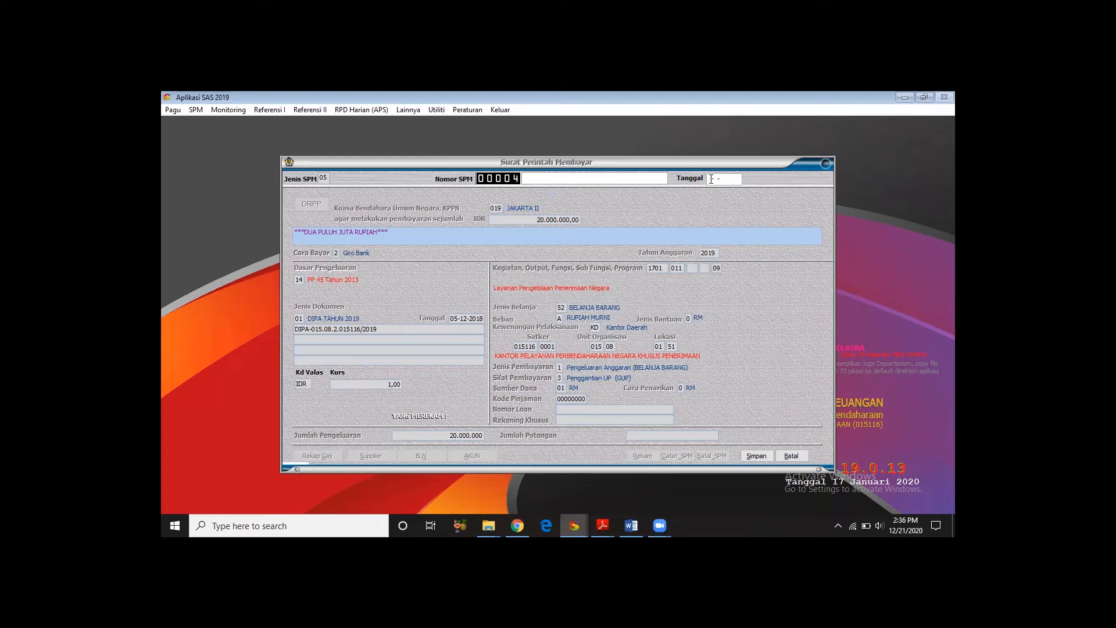
# - Set the date of the Ganti UP SPM to 13-01-2019
pyautogui.write('1-3')
pyautogui.press('BackSpace')
pyautogui.press('BackSpace')
pyautogui.write('3-01-2019')
pyautogui.press('Return')
# - Complete the SPM number with "/SPM/KPPN Penerimaan", save the Ganti UP SPM and exit the form
pyautogui.click(641, 173)
pyautogui.write('/SP')
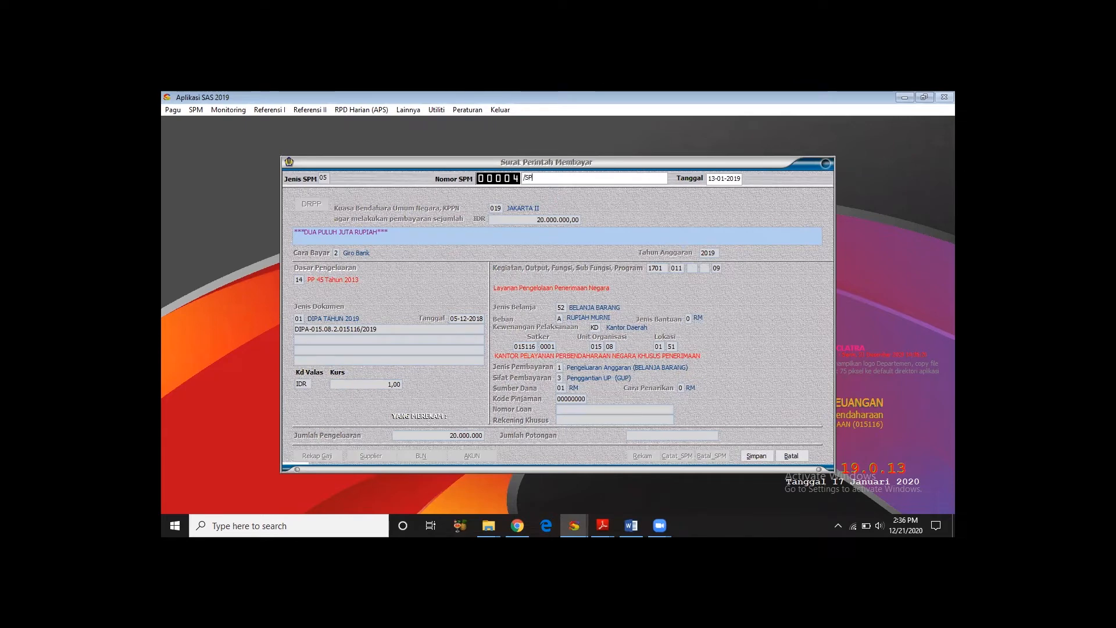
pyautogui.write('M/KPPN Penerimaan')
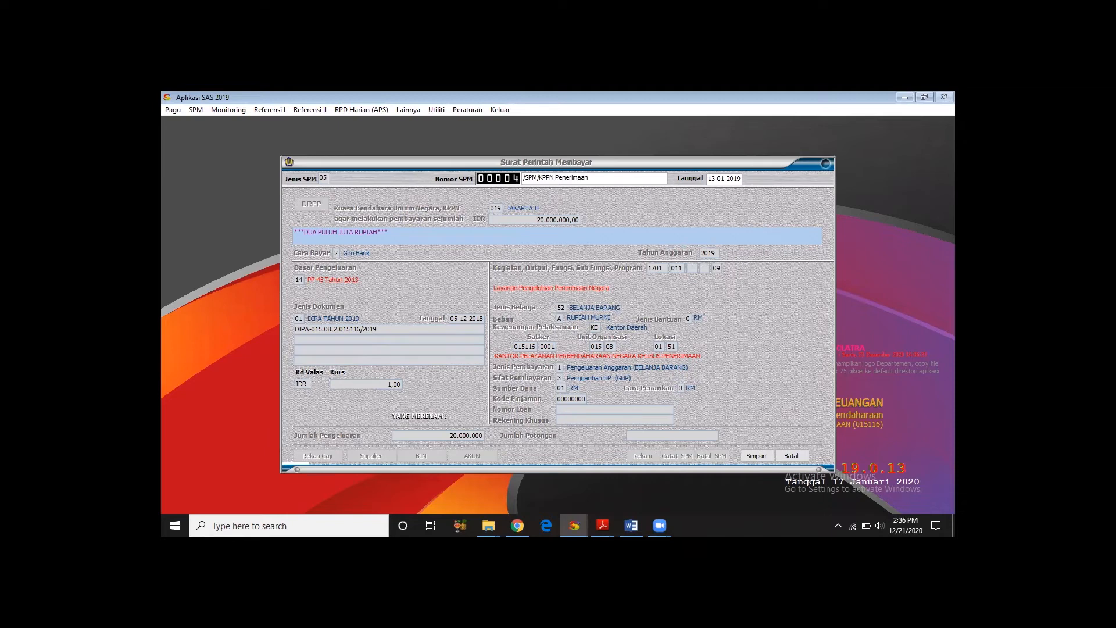
pyautogui.click(751, 455)
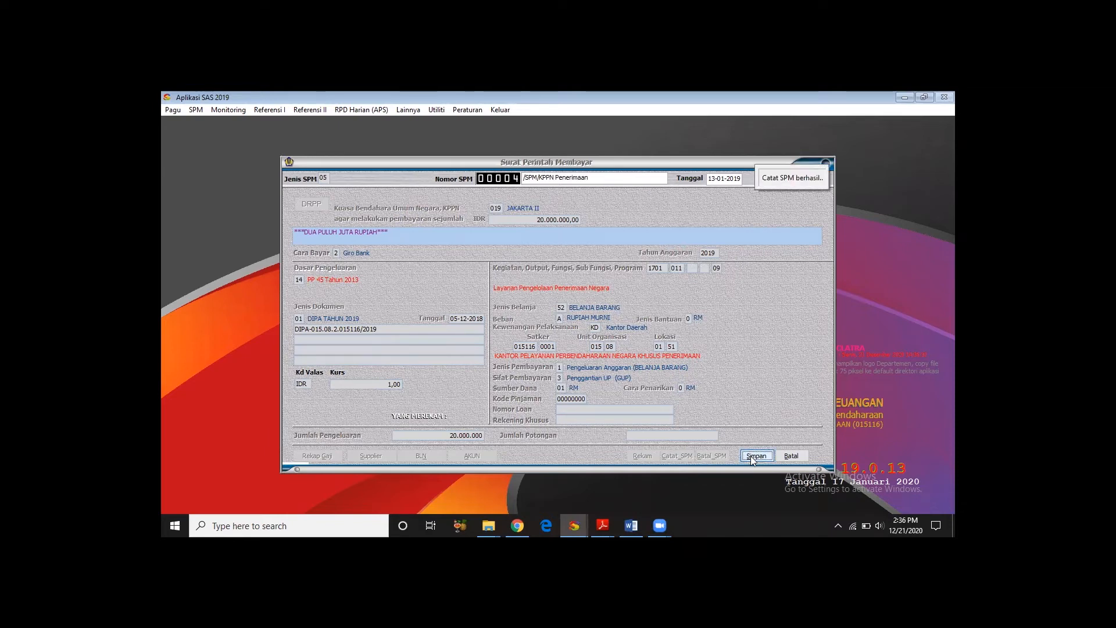
pyautogui.click(789, 456)
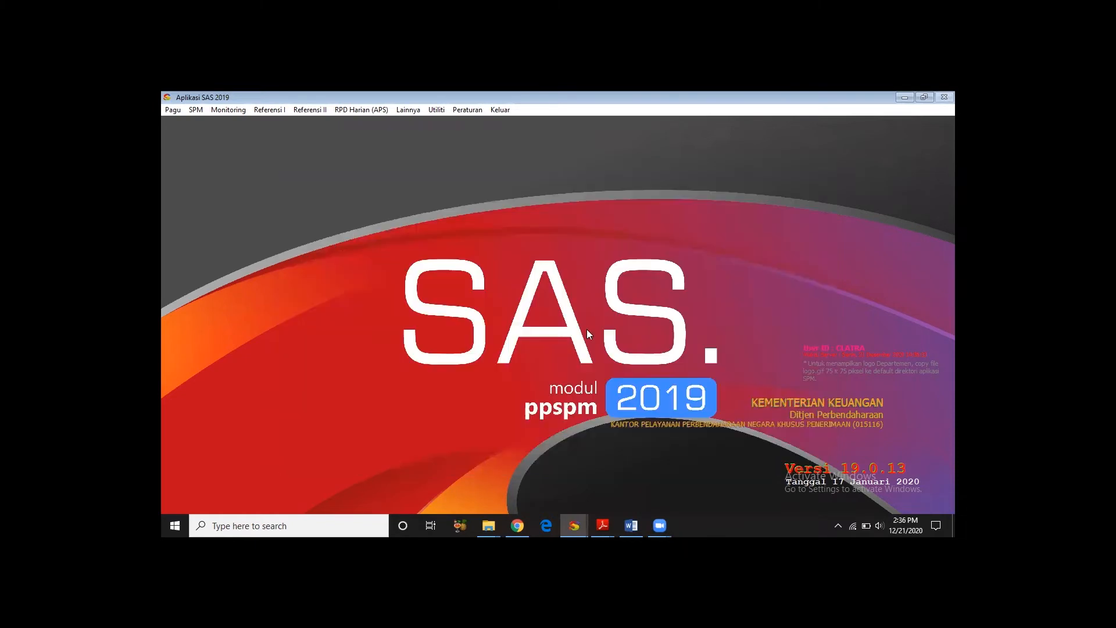
# - List the printable SPMs dated from 11-01-2019 and generate an on-screen preview of 00004/SPM/KPPN Penerimaan
pyautogui.click(197, 110)
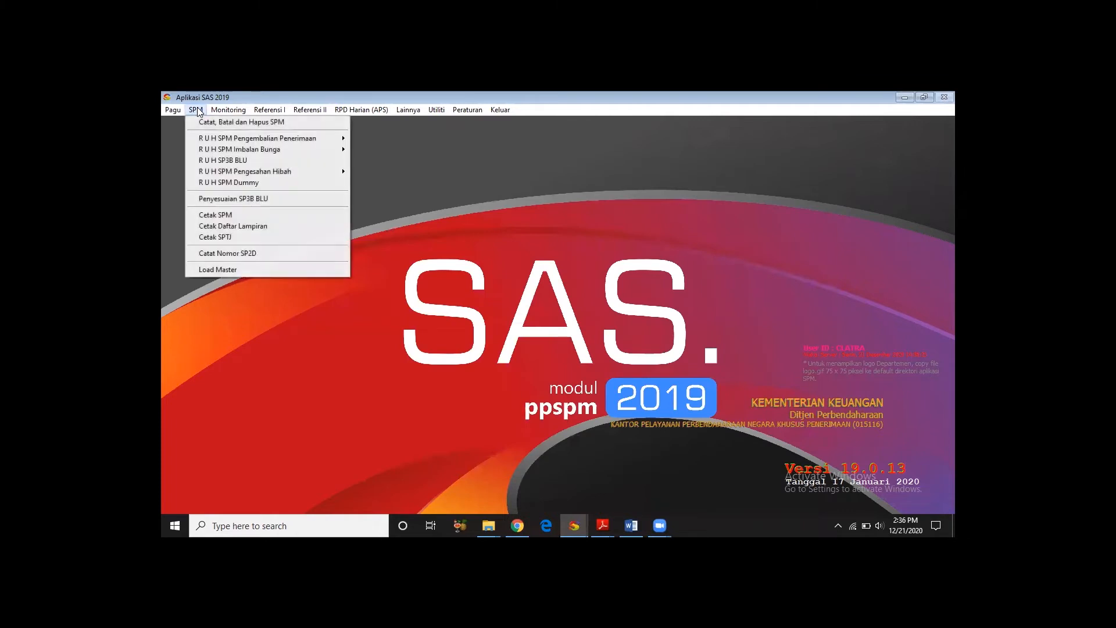
pyautogui.click(234, 212)
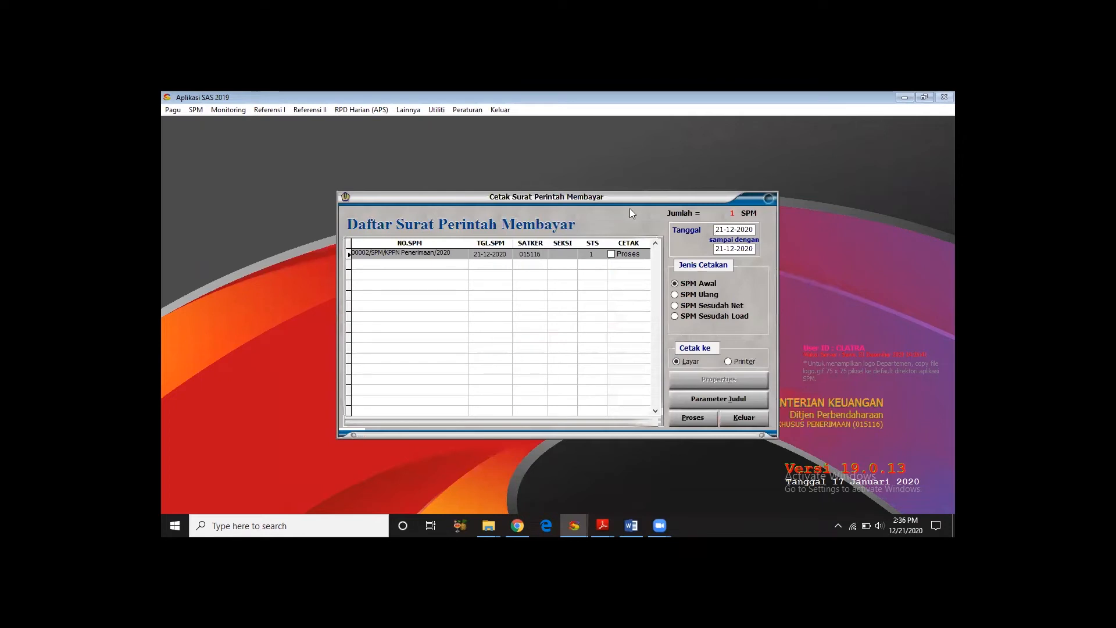
pyautogui.click(728, 230)
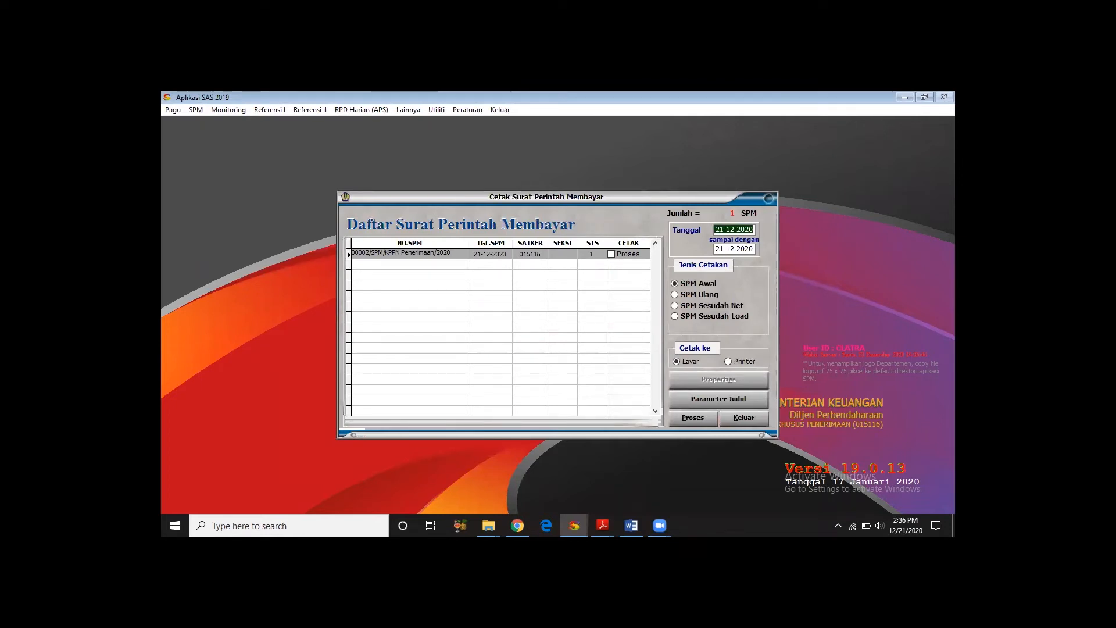
pyautogui.write('11-01-2019')
pyautogui.press('Return')
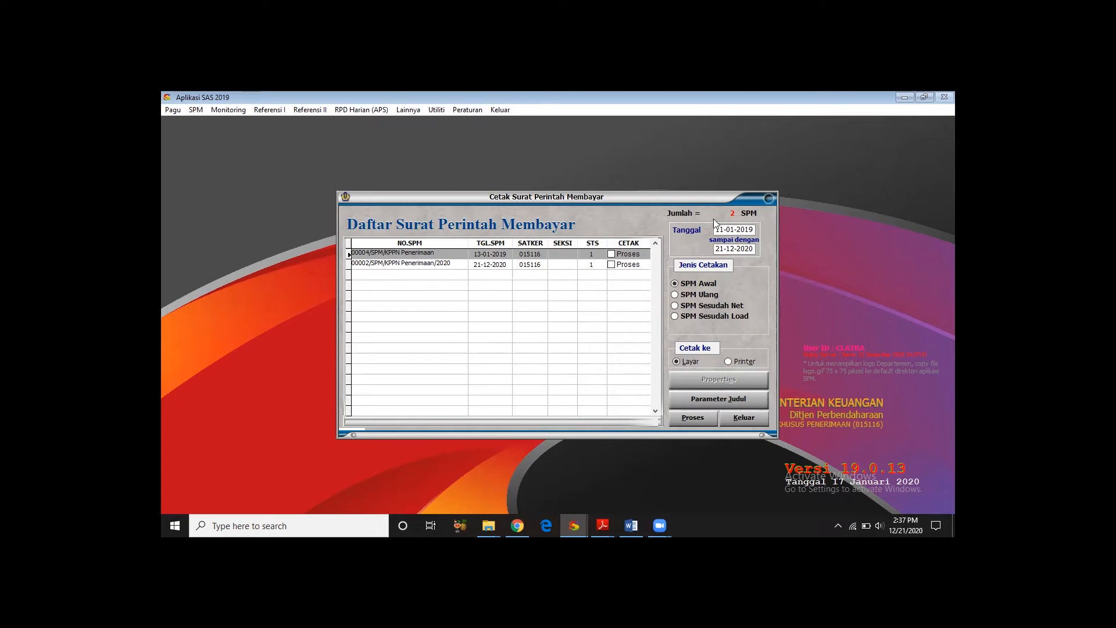
pyautogui.click(611, 255)
pyautogui.click(699, 418)
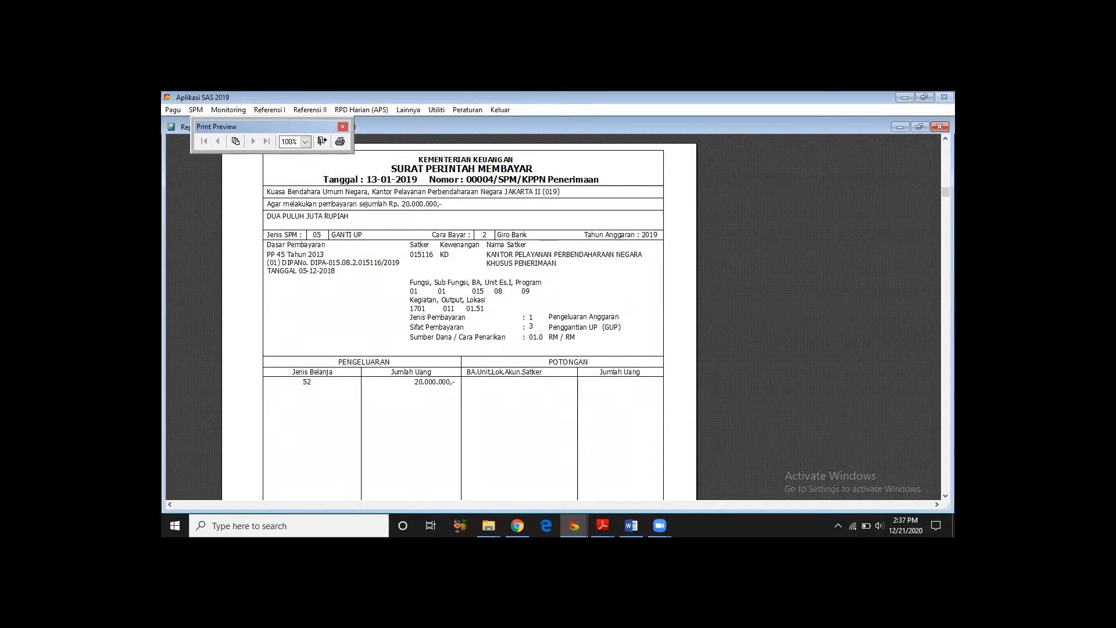
# - Review the expenditure, payee and description sections of the Ganti UP SPM printout and close the preview
pyautogui.scroll(-5, 463, 320)
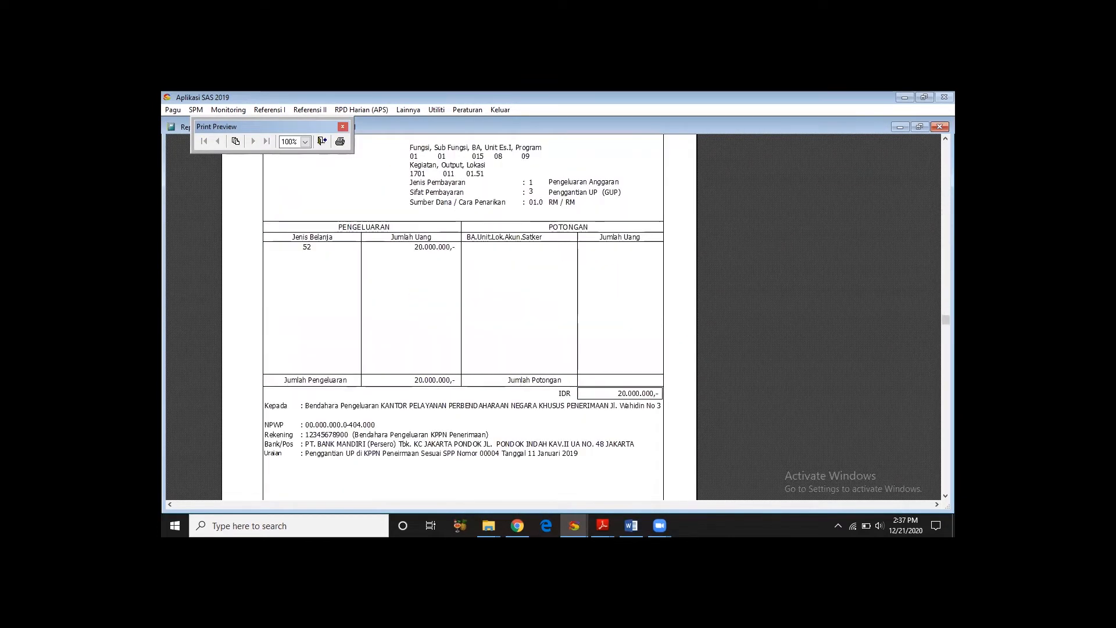
pyautogui.scroll(-2, 463, 319)
pyautogui.moveTo(946, 377); pyautogui.dragTo(946, 320)
pyautogui.click(342, 126)
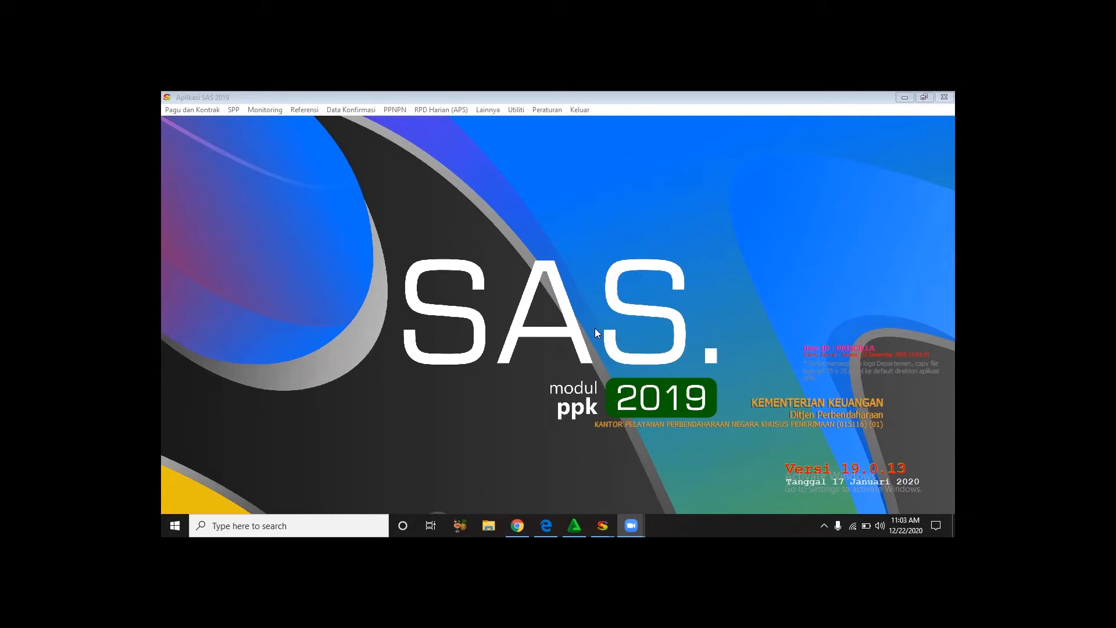
pyautogui.click(235, 110)
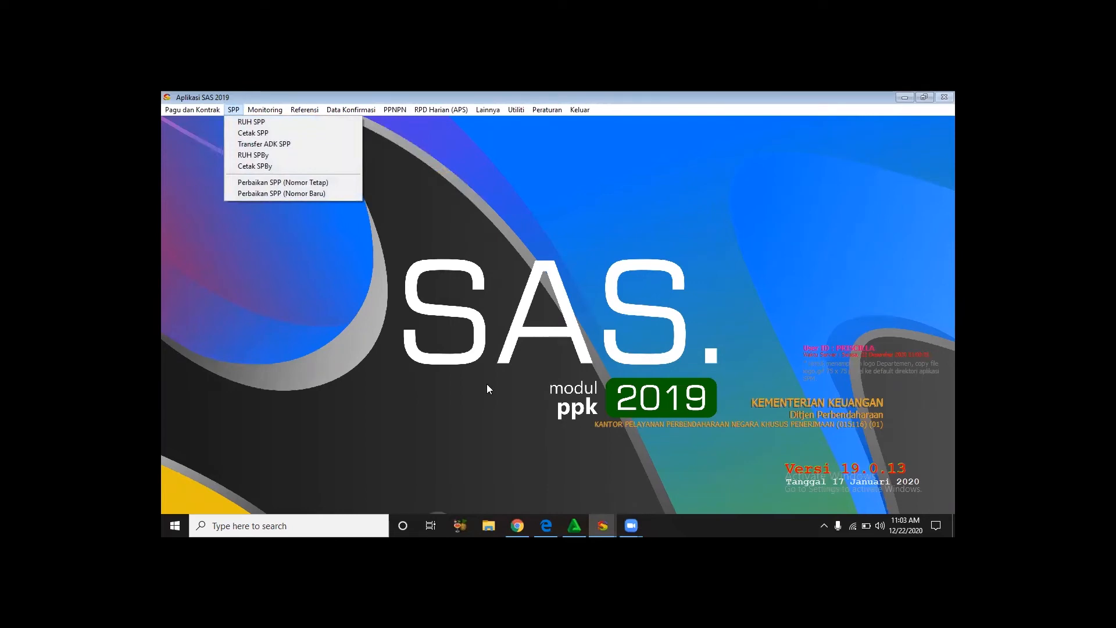
pyautogui.click(240, 110)
pyautogui.click(239, 109)
pyautogui.click(239, 110)
pyautogui.click(239, 110)
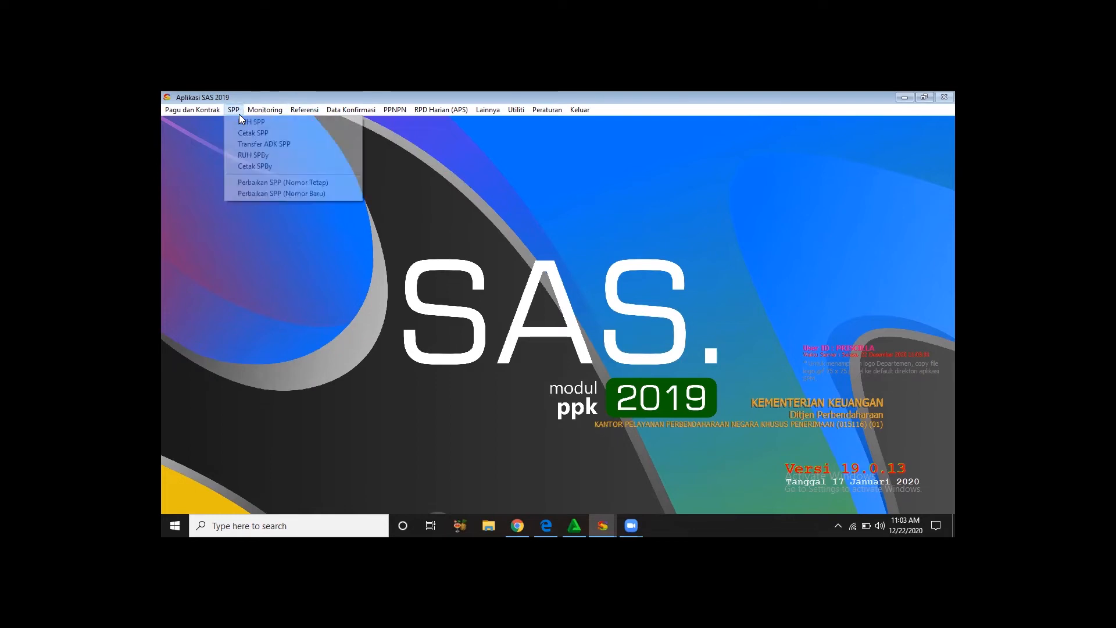
pyautogui.click(241, 120)
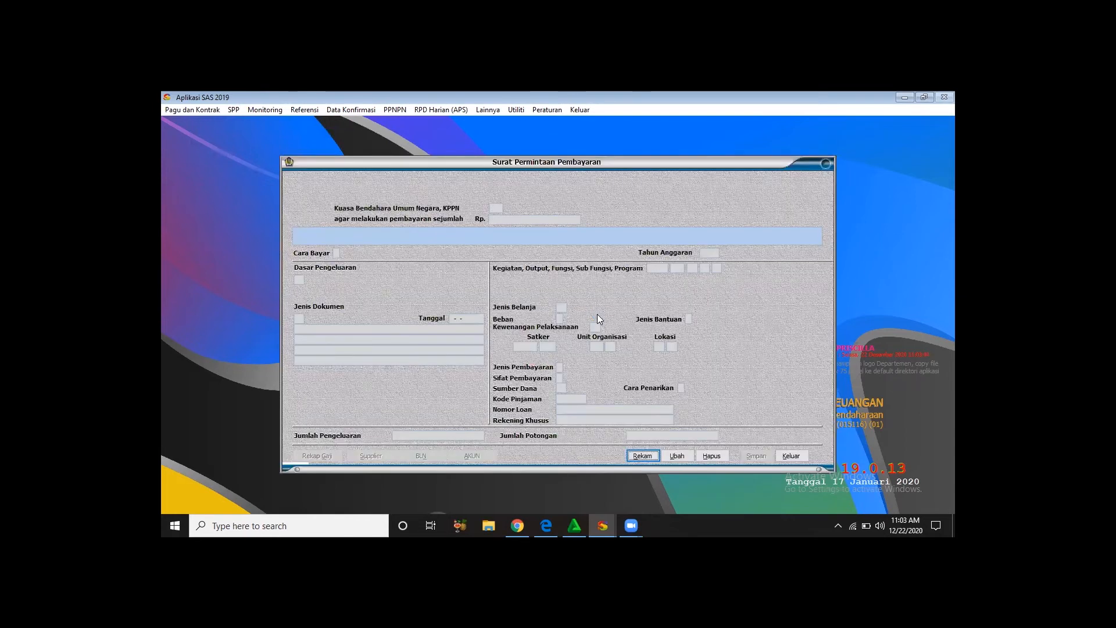
pyautogui.click(642, 456)
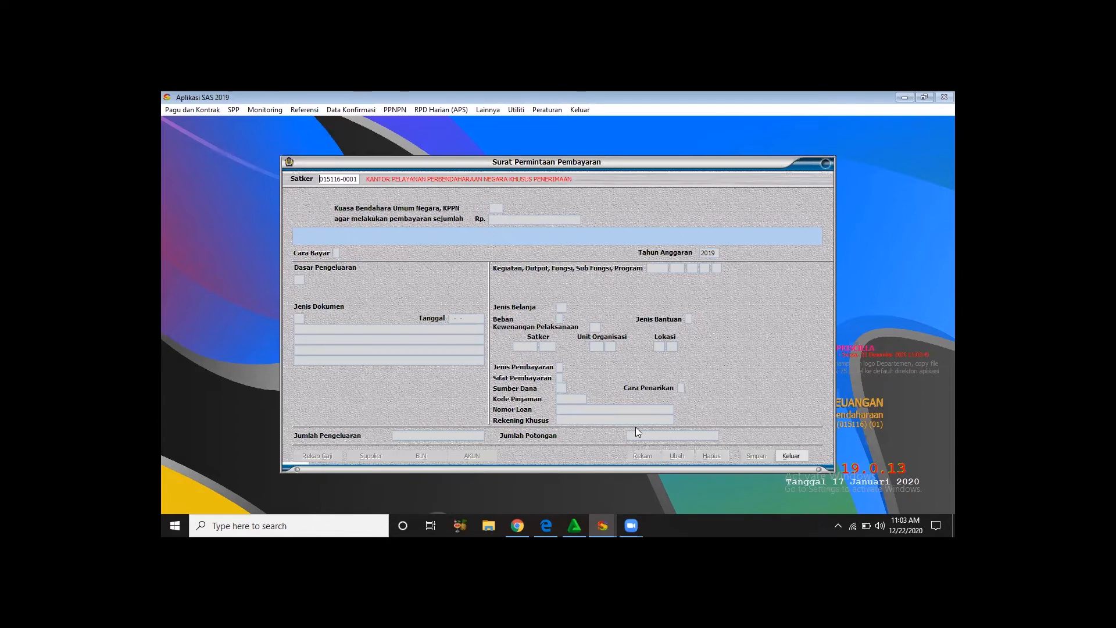
pyautogui.press('Return')
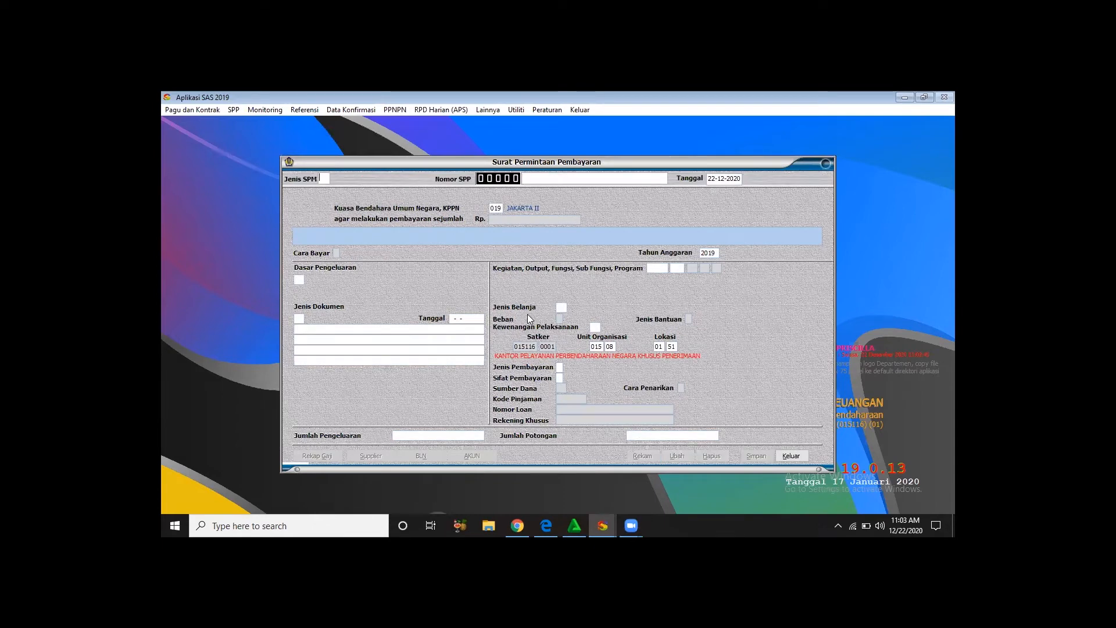
# - Choose SPM type 07 LANGSUNG for the new SPP and set its date to 15-02-2019
pyautogui.rightClick(325, 179)
pyautogui.press('Return')
pyautogui.click(562, 177)
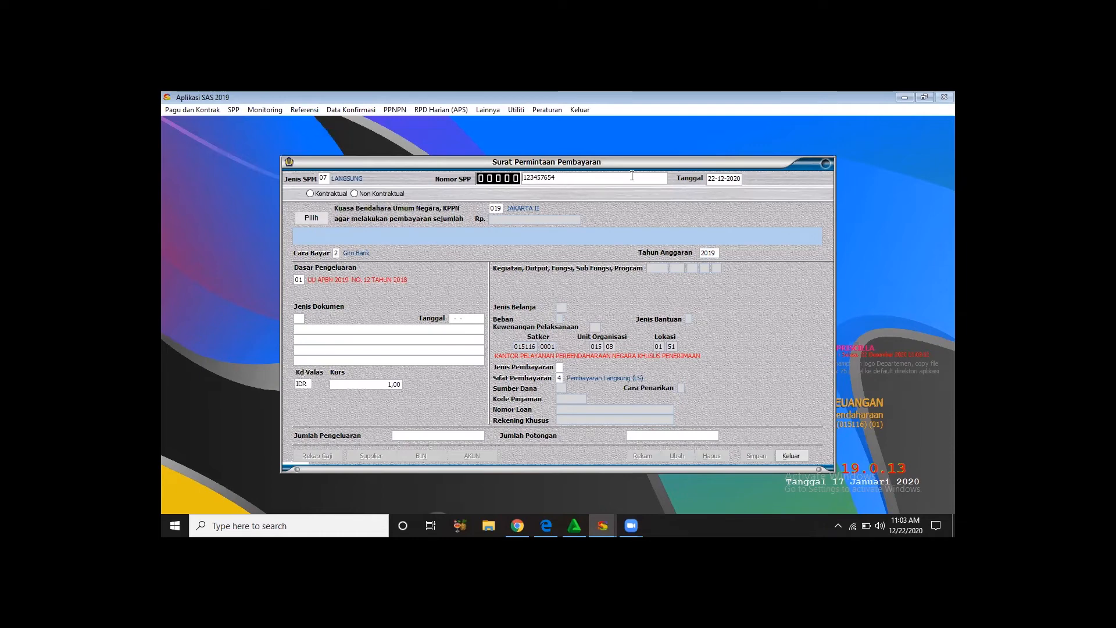
pyautogui.click(709, 179)
pyautogui.write('05-02-2019')
pyautogui.press('Return')
pyautogui.click(713, 180)
pyautogui.write('15')
# - Mark the SPP as Kontraktual, select contract 000002 dated 15-01-2019 and accept its Pembayaran I stage of 100%
pyautogui.click(309, 193)
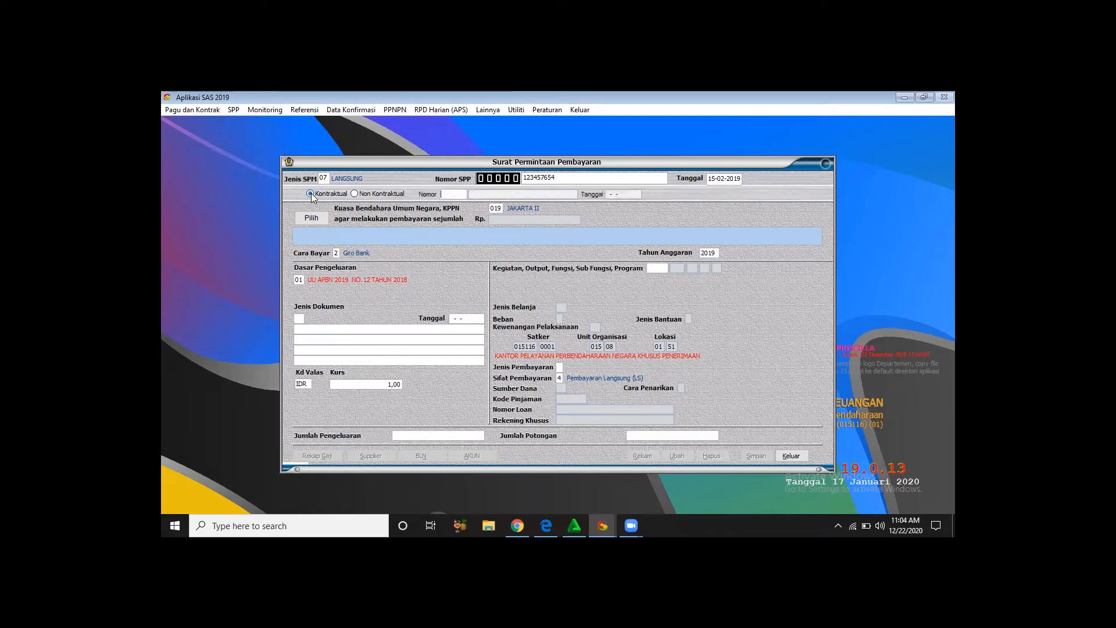
pyautogui.press('Return')
pyautogui.press('Return')
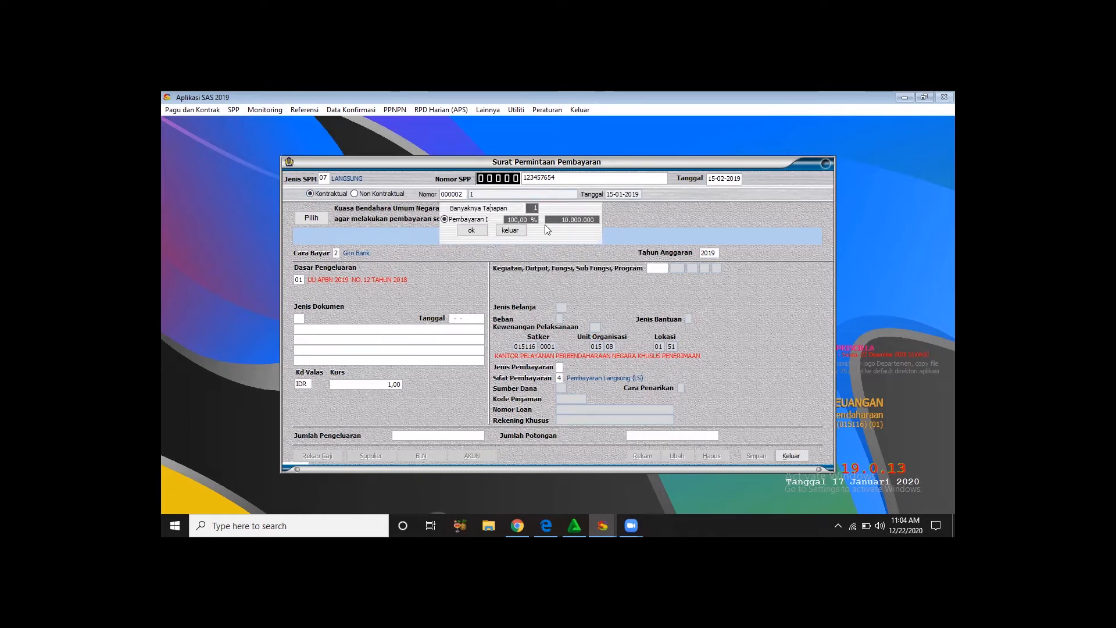
pyautogui.click(479, 230)
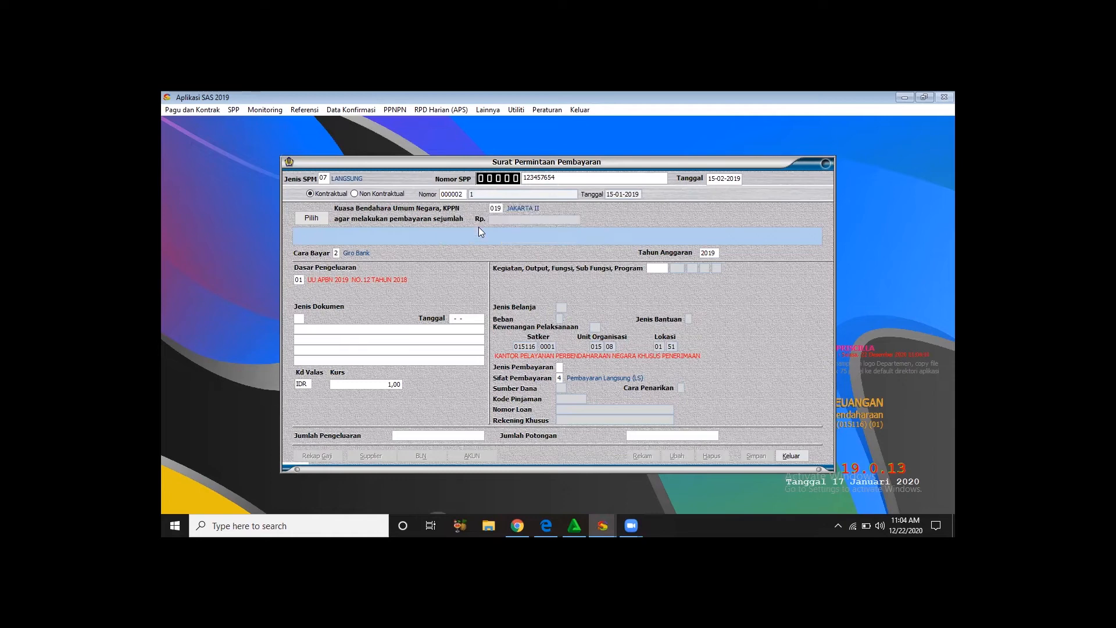
# - Enter an expenditure of 10.000.000 on the budget line for account 524114 and return to the SPP form
pyautogui.click(311, 217)
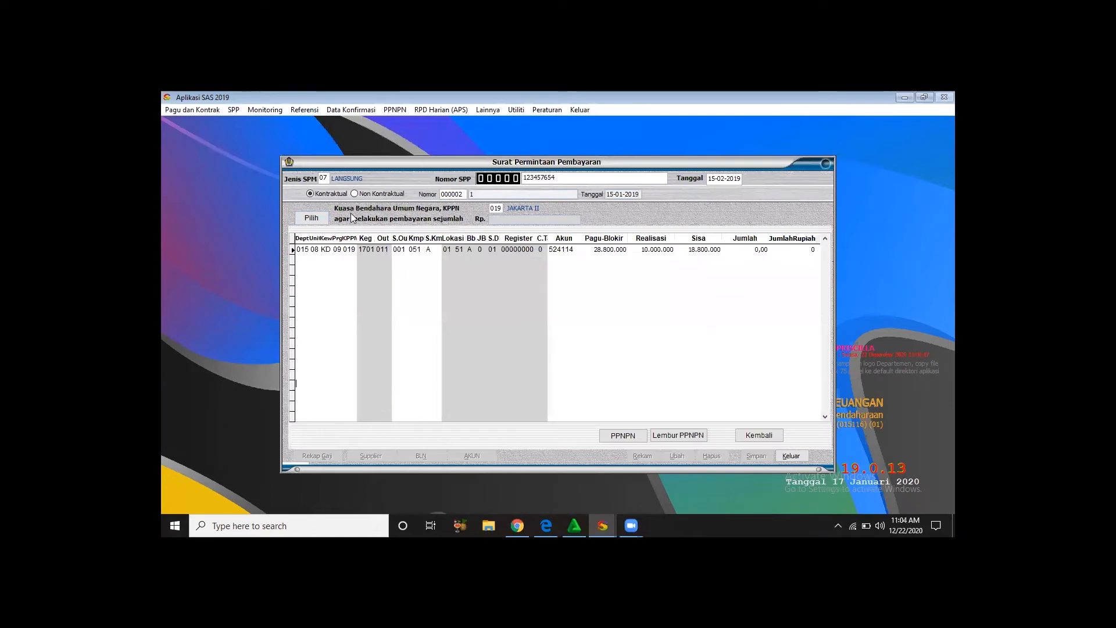
pyautogui.click(767, 248)
pyautogui.moveTo(767, 249); pyautogui.dragTo(724, 249)
pyautogui.write('10.000.000')
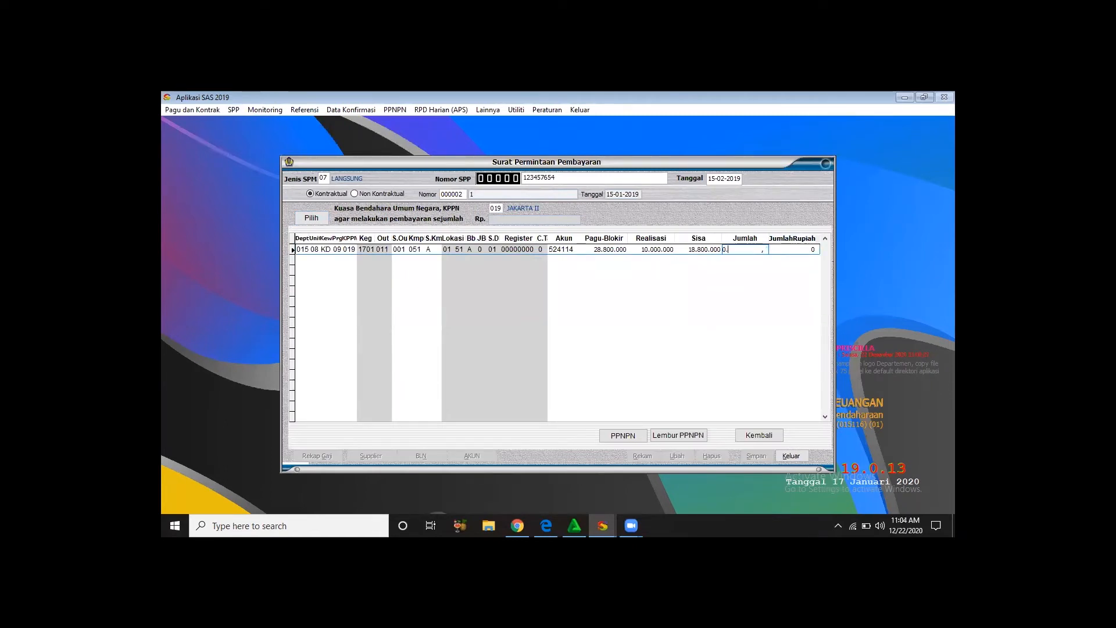
pyautogui.press('Return')
pyautogui.click(759, 435)
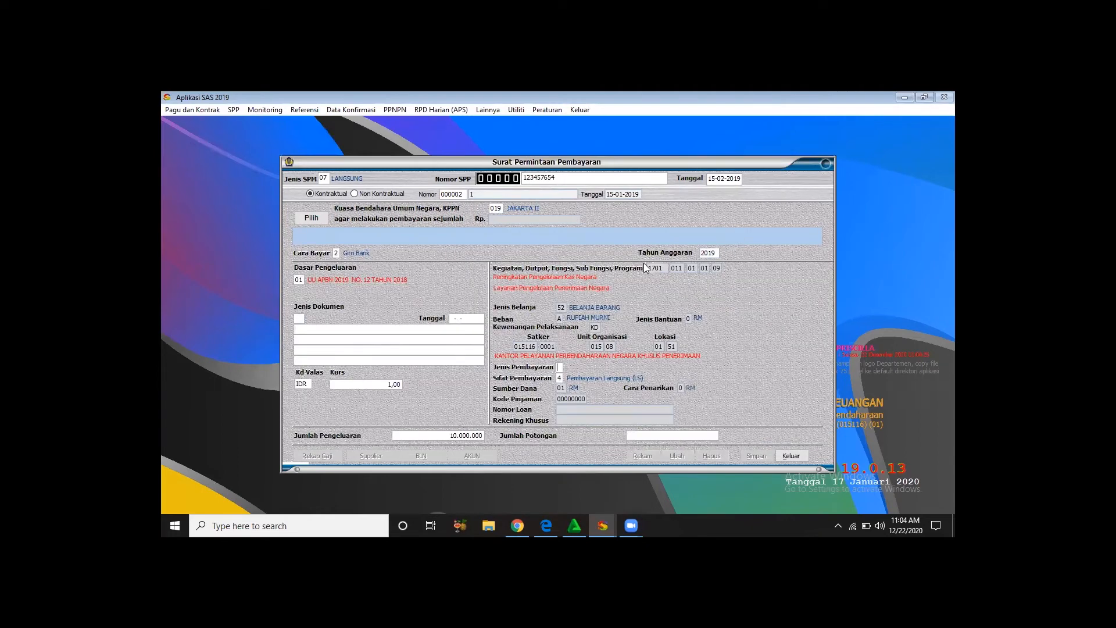
# - Set payment type 1 and document type 01 DIPA TAHUN 2019, and confirm the expenditure and deduction totals
pyautogui.write('1')
pyautogui.click(298, 319)
pyautogui.press('Return')
pyautogui.press('Return')
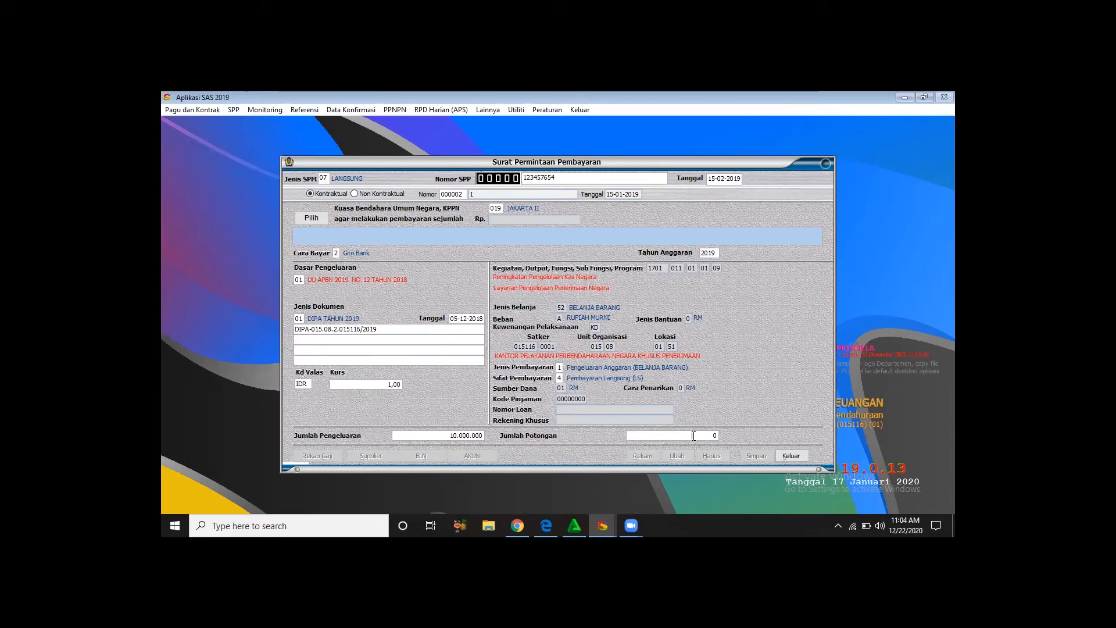
pyautogui.press('Return')
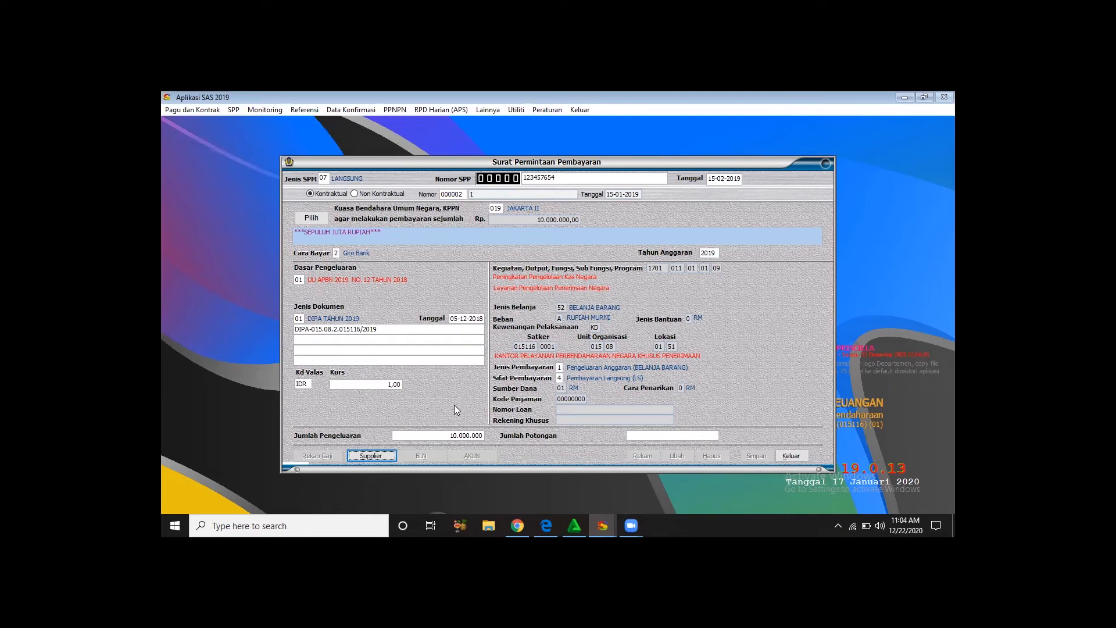
# - Accept the supplier data for Bendahara CV. Melati with the purpose "Pengadaan Barang dan Jasa"
pyautogui.press('Return')
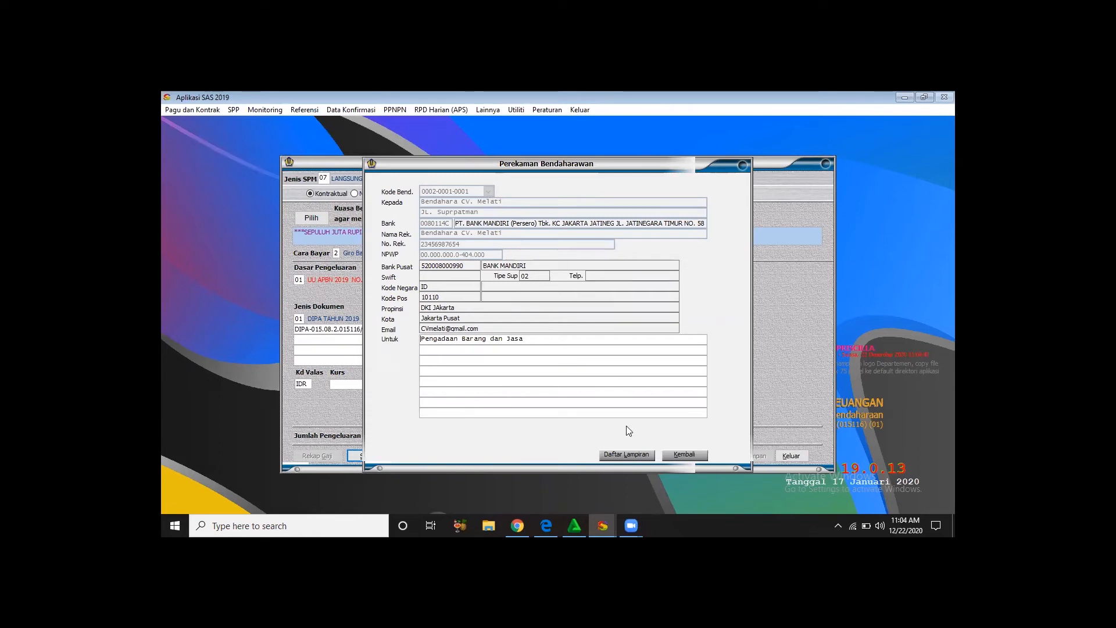
pyautogui.click(680, 454)
pyautogui.click(648, 360)
# - Accept the expenditure account details and save the contractual Langsung SPP
pyautogui.click(471, 455)
pyautogui.click(739, 428)
pyautogui.click(754, 455)
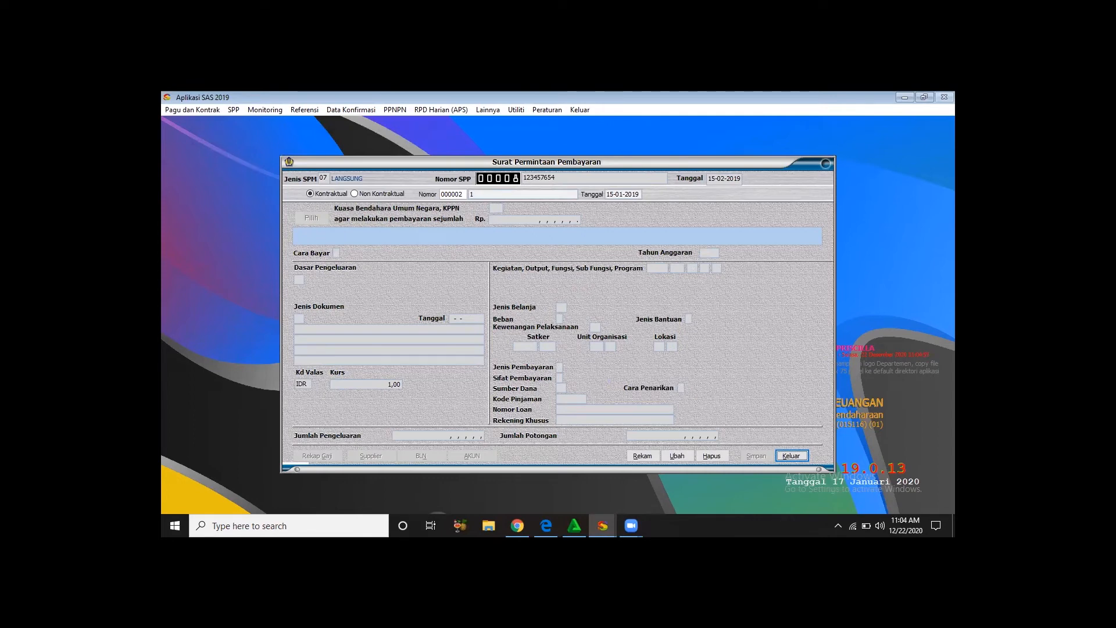
# - Switch to the PPSPM module and open the form for recording, cancelling and deleting SPMs
pyautogui.click(597, 519)
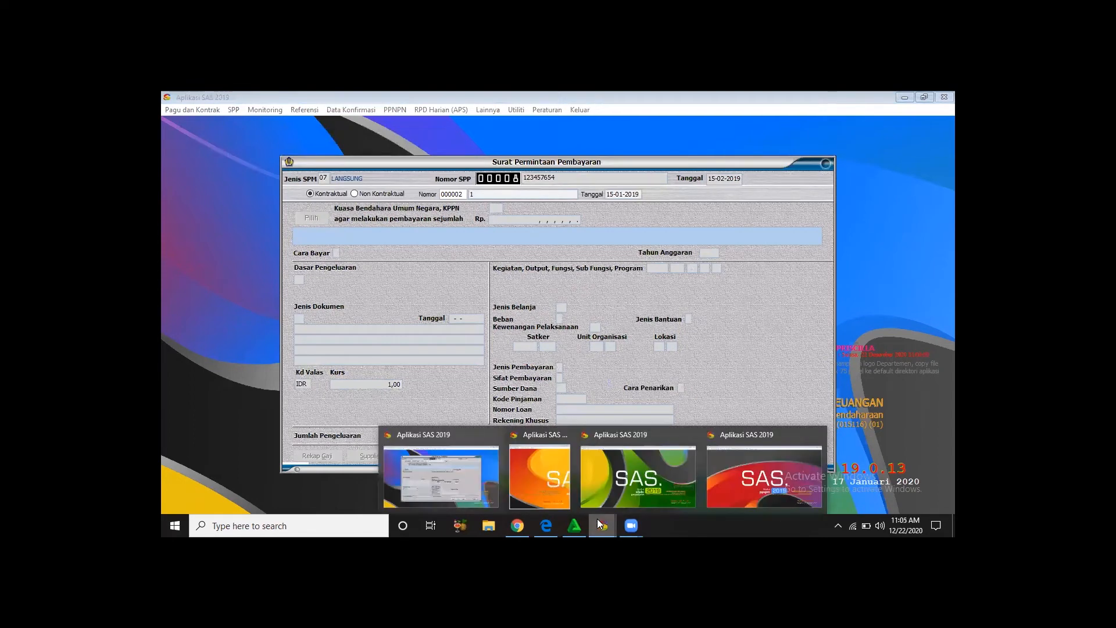
pyautogui.click(755, 487)
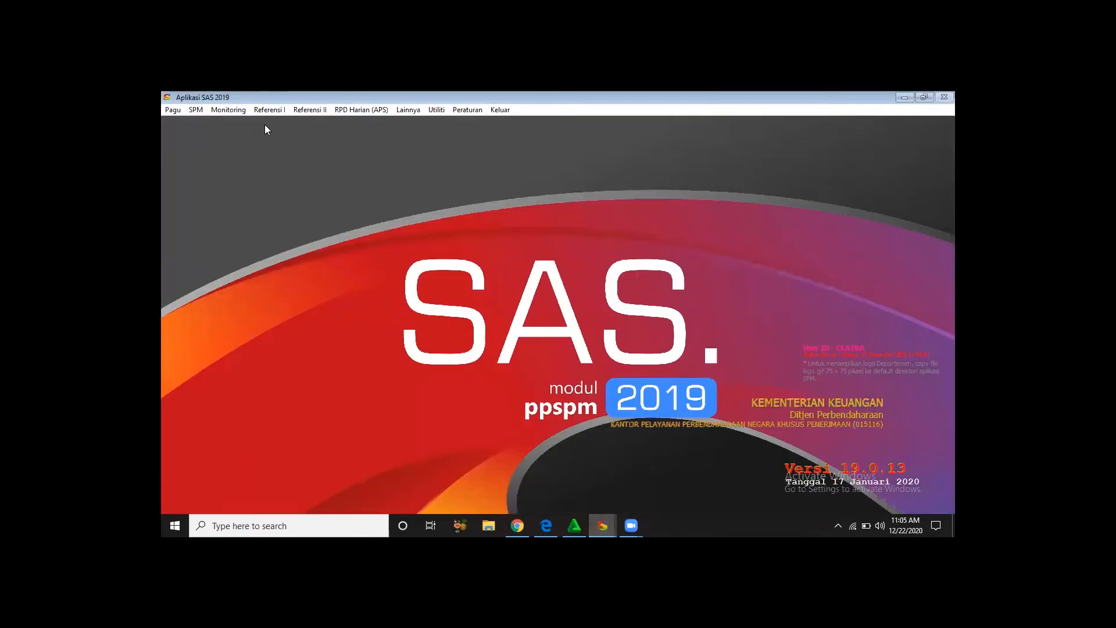
pyautogui.click(192, 113)
pyautogui.click(213, 122)
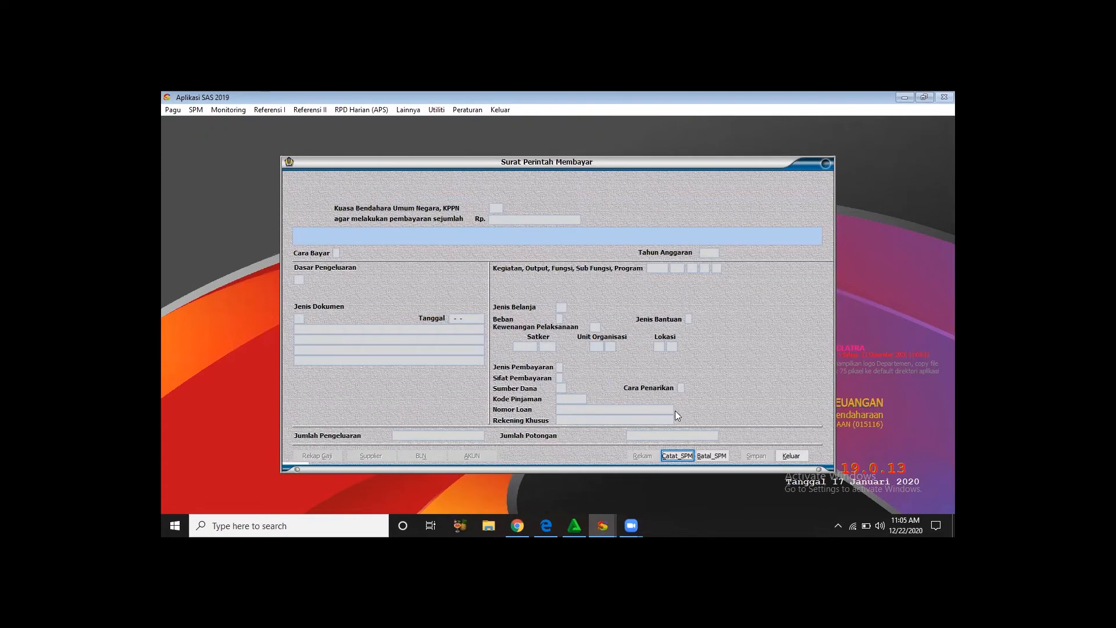
# - Start recording an SPM and list the available requests with SPP dates from 15-02-2019 to 22-12-2020
pyautogui.press('Return')
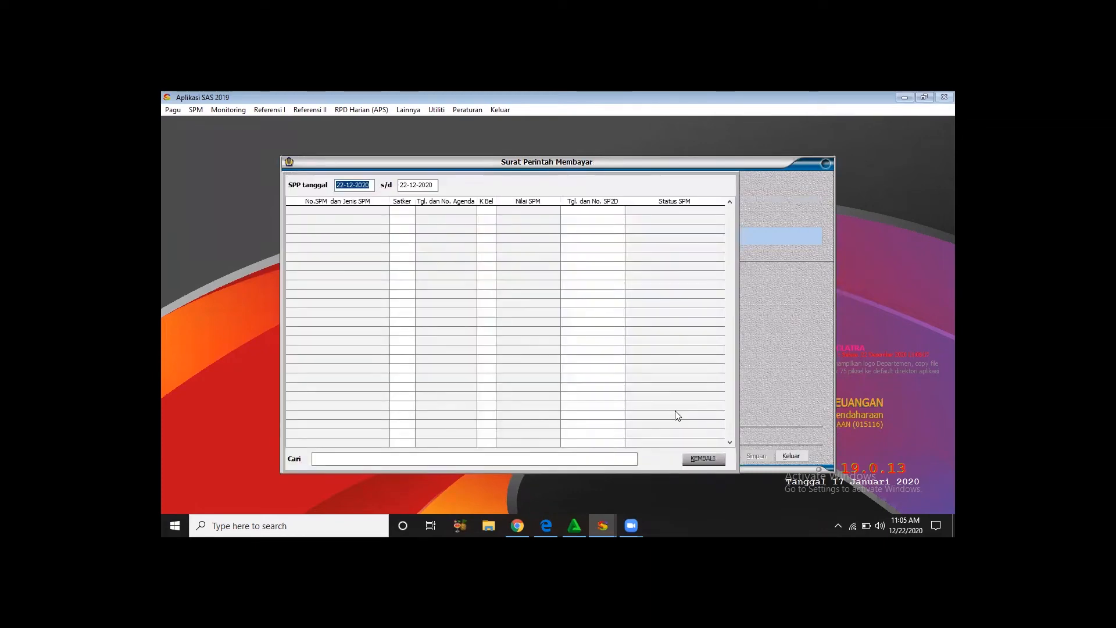
pyautogui.write('15-02-2019')
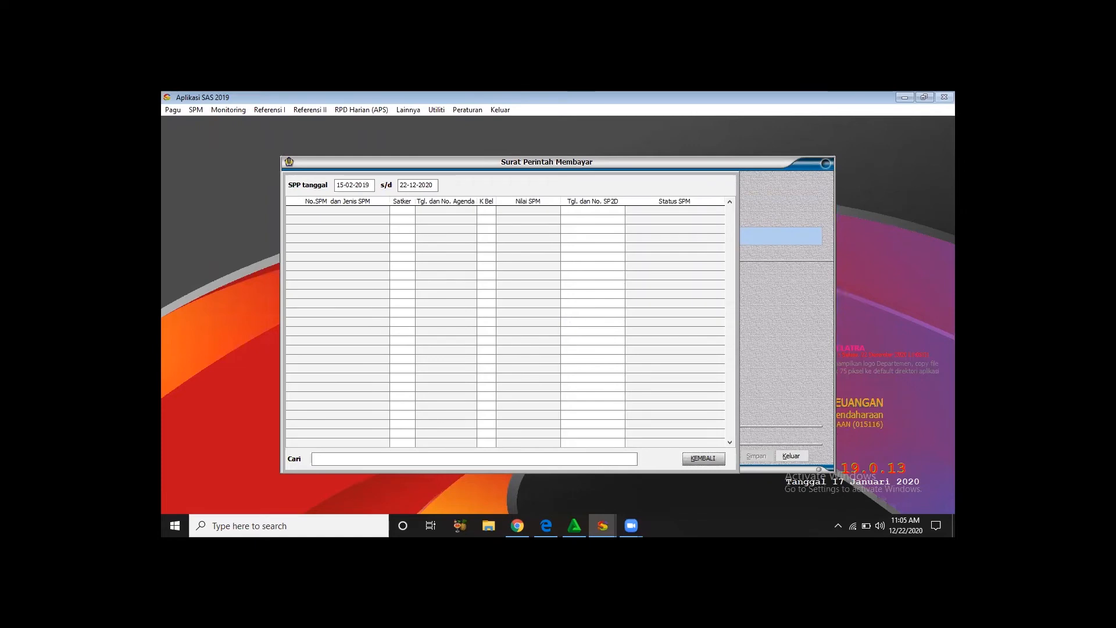
pyautogui.press('Return')
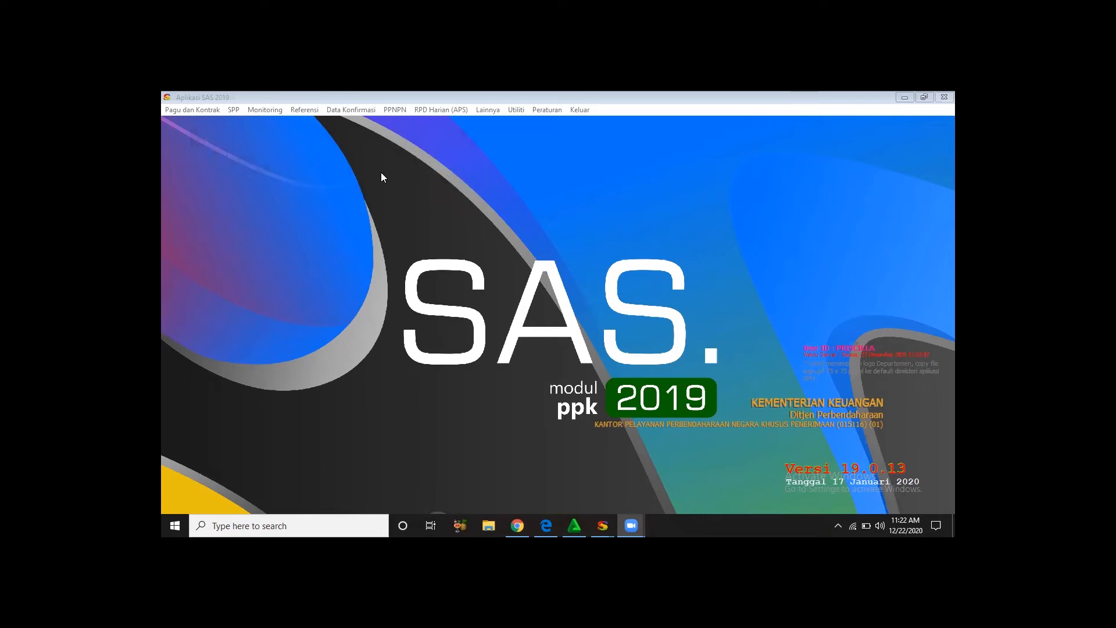
# - Open SPP printing, set the start date to 15-02-2019, and choose the reprint type SPP Ulang
pyautogui.click(232, 109)
pyautogui.click(257, 134)
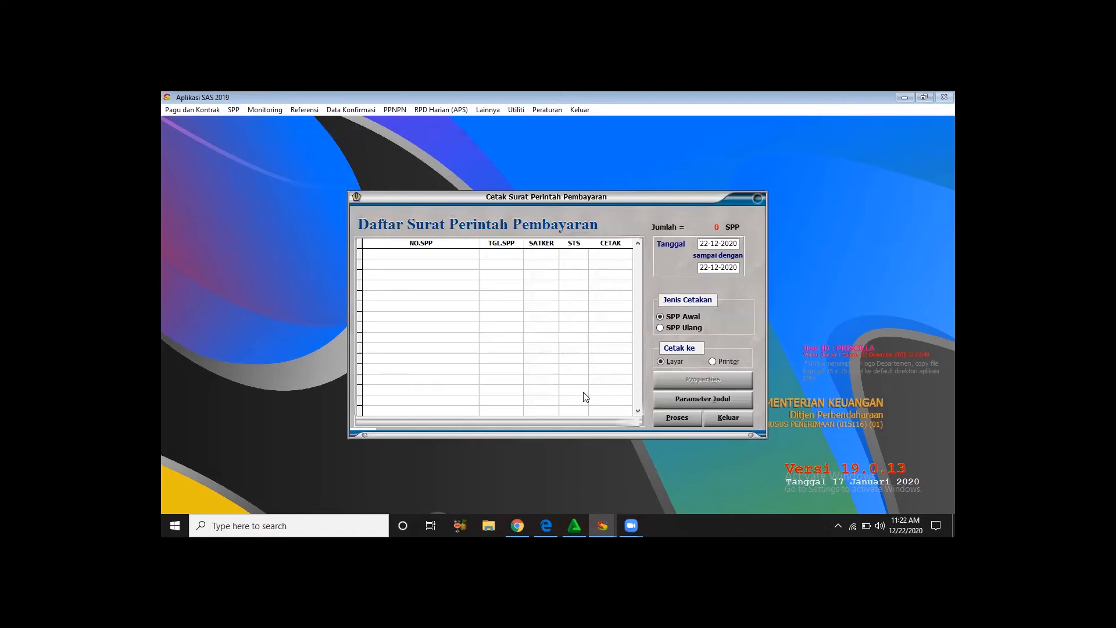
pyautogui.click(707, 244)
pyautogui.write('15-02-2019')
pyautogui.press('Tab')
pyautogui.click(681, 326)
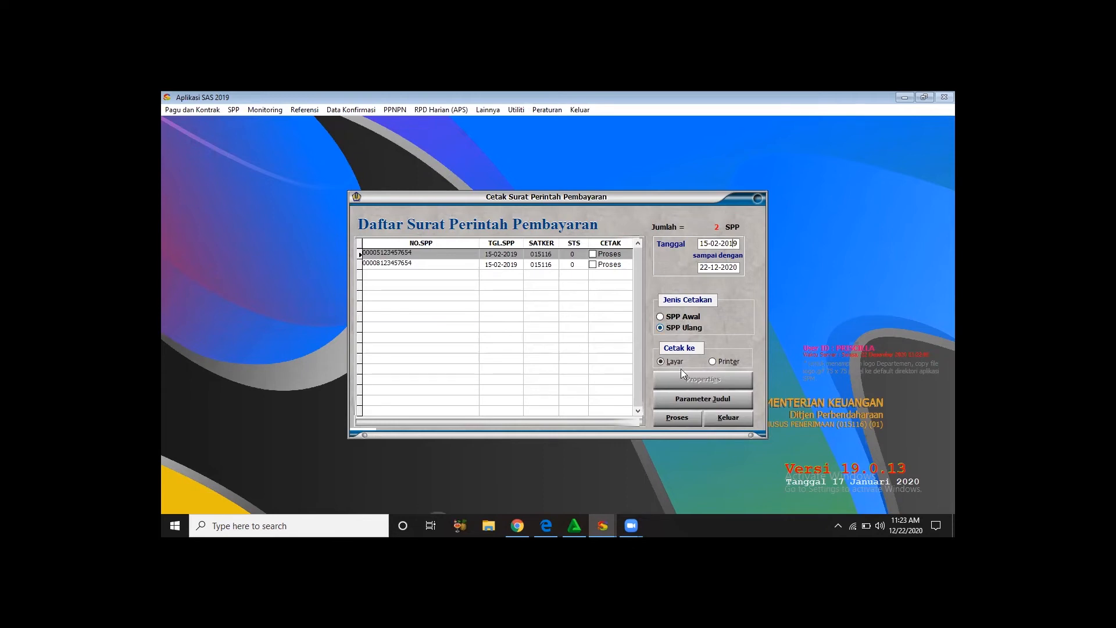
# - Mark the first SPP, numbered 00005, for processing, preview its printout on screen, and exit SPP printing
pyautogui.click(670, 415)
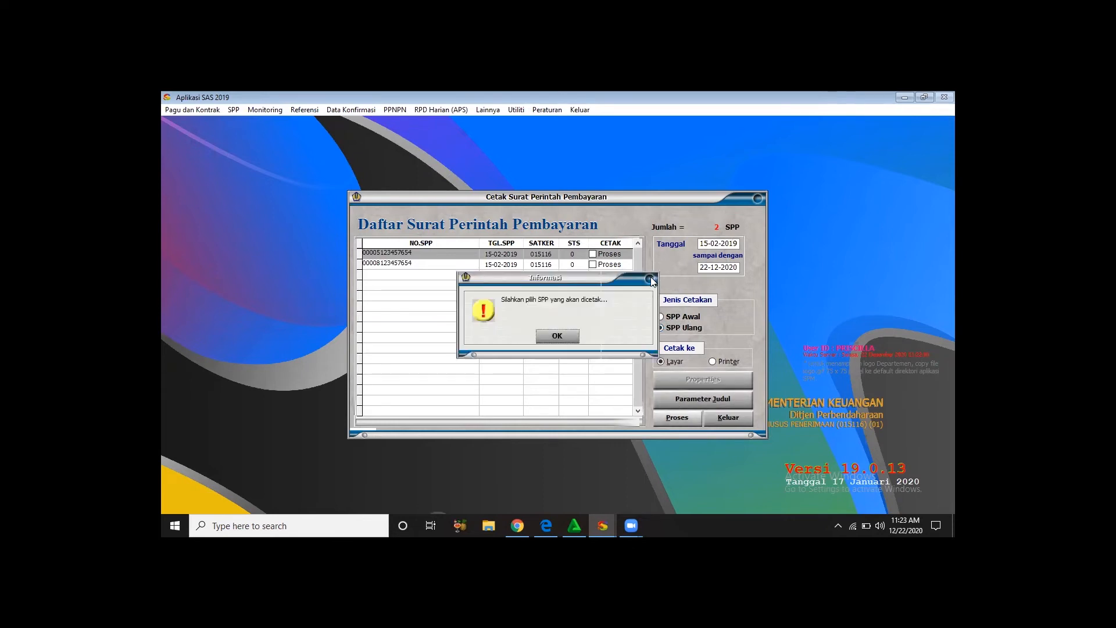
pyautogui.click(574, 335)
pyautogui.click(592, 254)
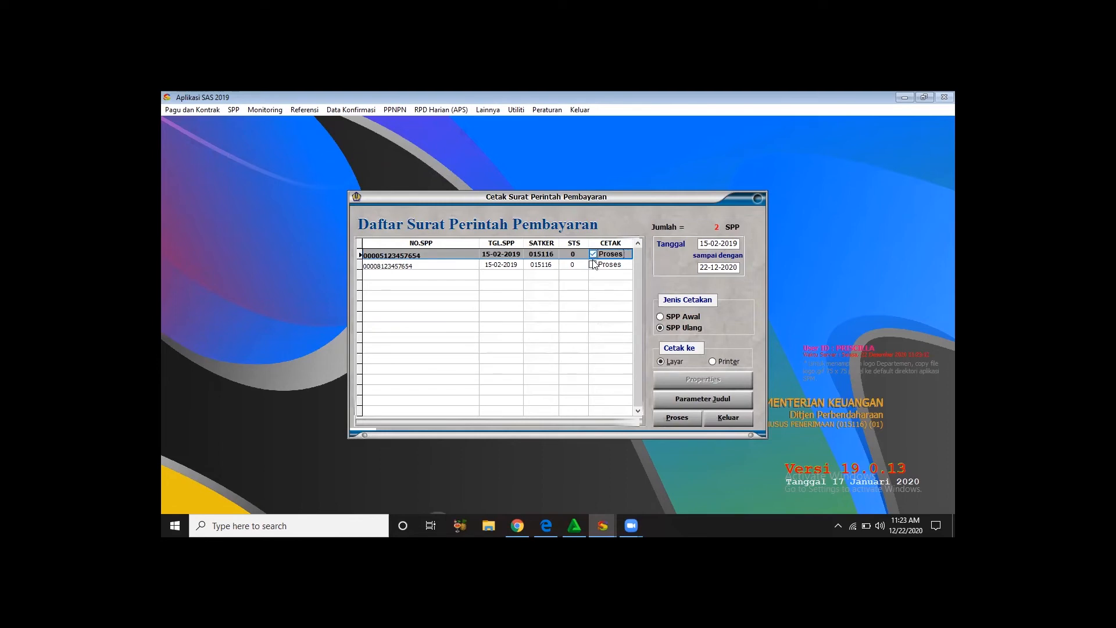
pyautogui.click(677, 414)
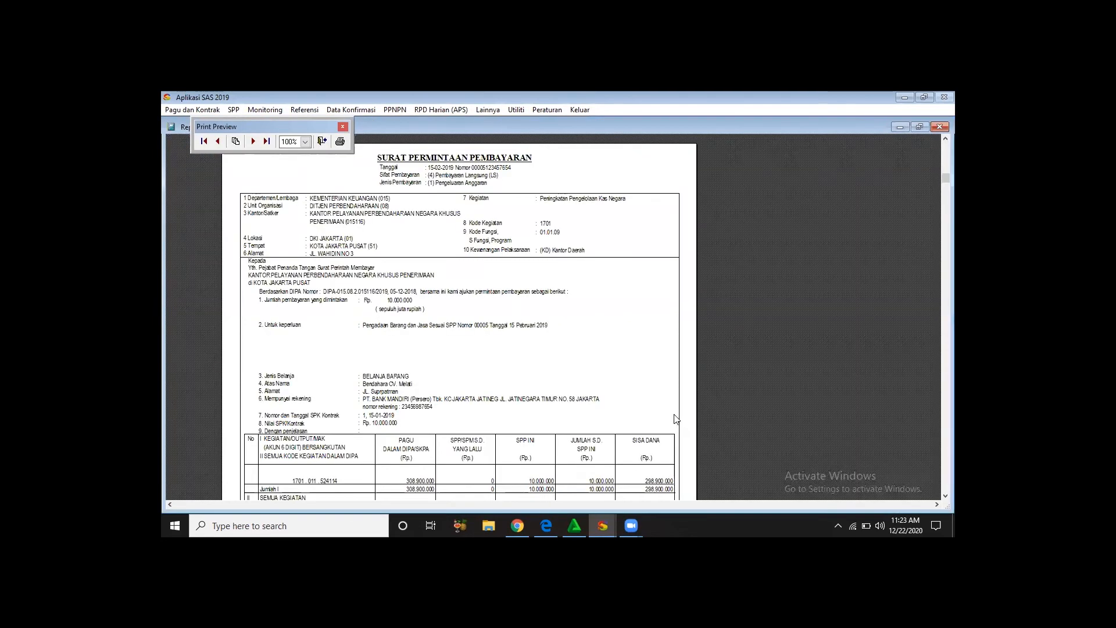
pyautogui.click(324, 142)
pyautogui.click(326, 143)
pyautogui.click(733, 419)
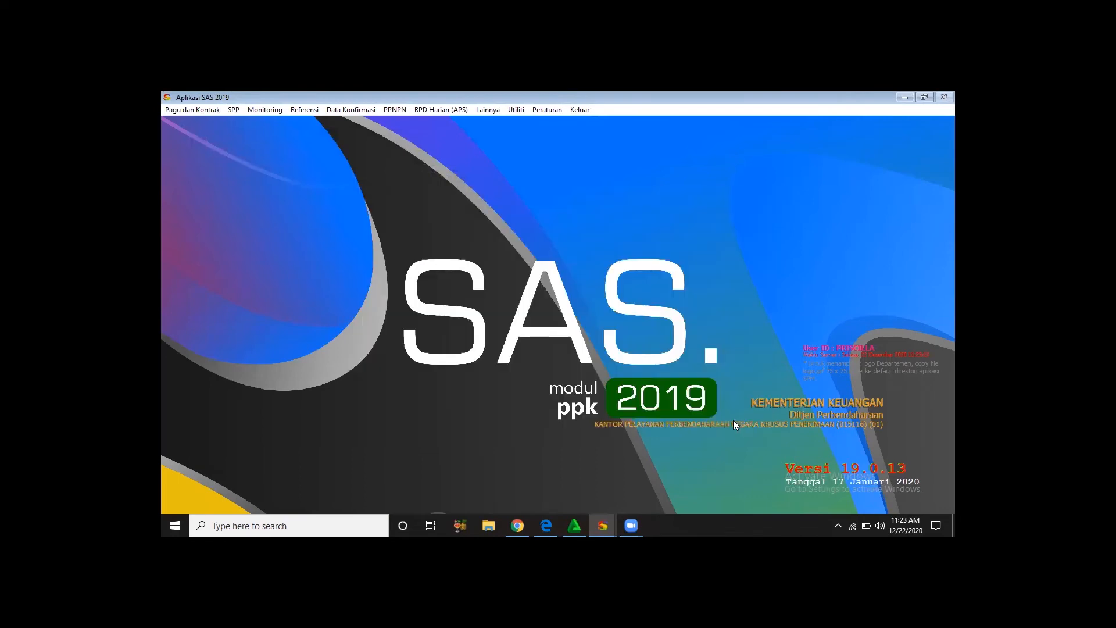
# - Switch to the PPSPM module, start recording an SPM, and list requests with SPP dates starting 15-02-2019
pyautogui.moveTo(605, 519)
pyautogui.click(764, 469)
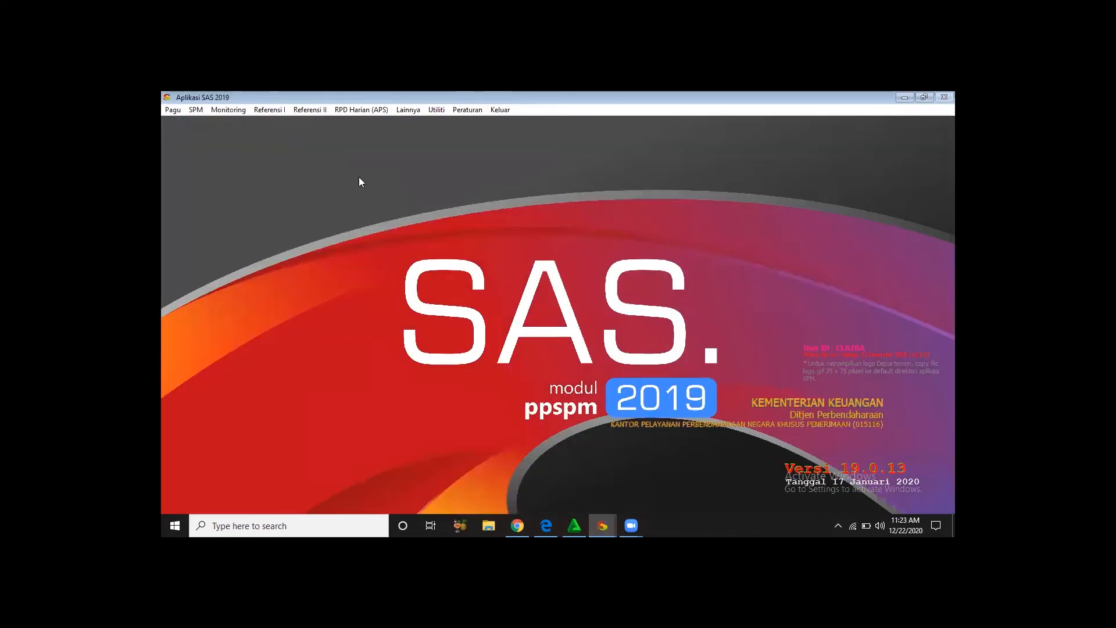
pyautogui.click(197, 110)
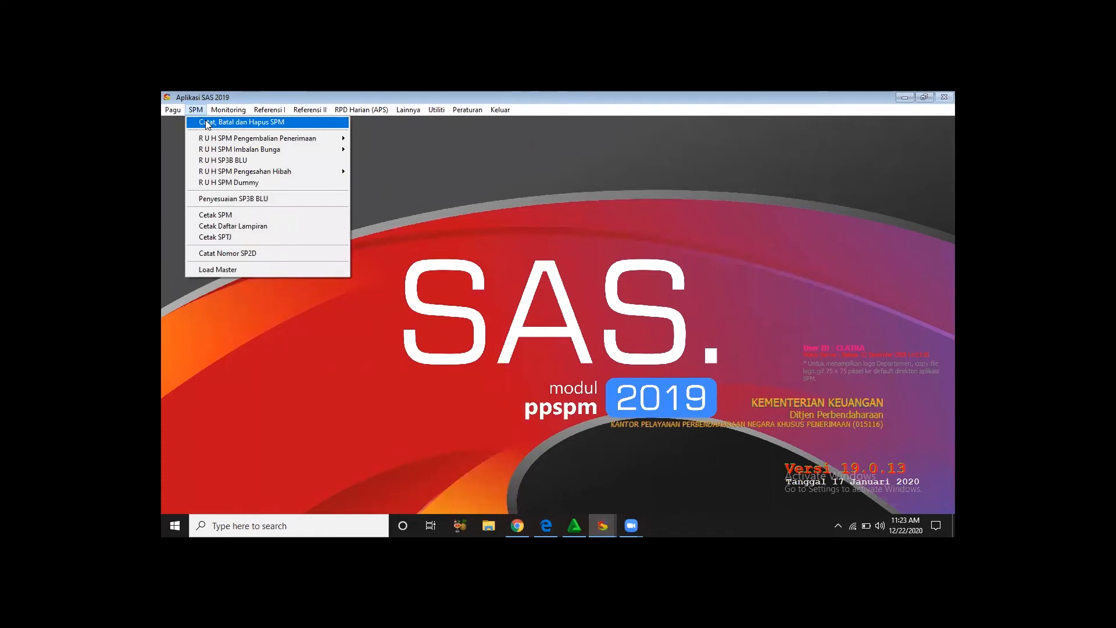
pyautogui.click(207, 123)
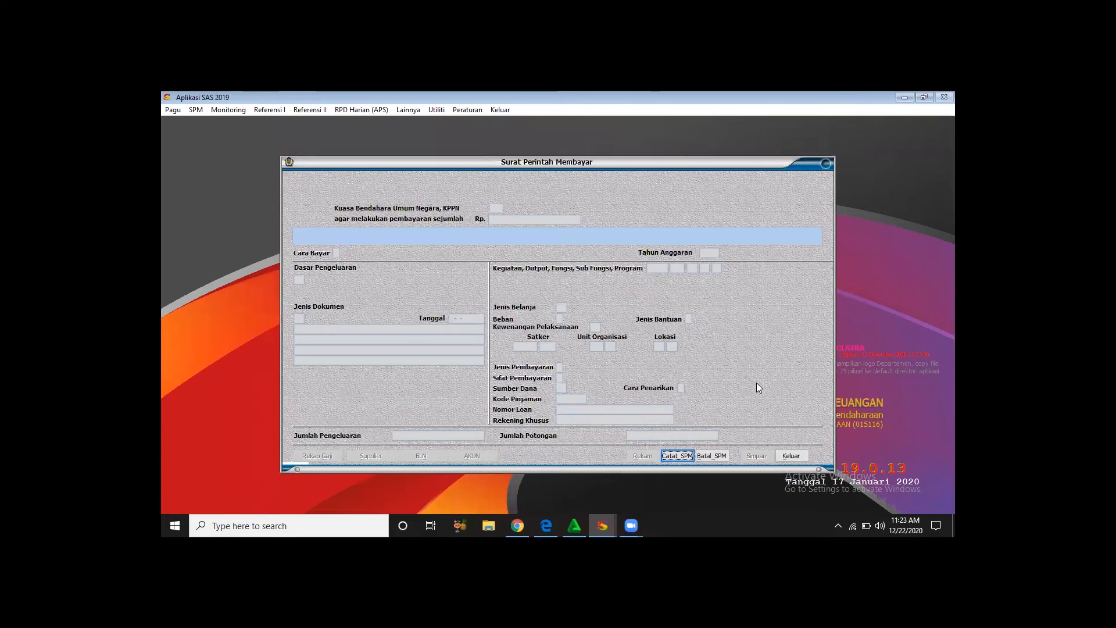
pyautogui.press('Return')
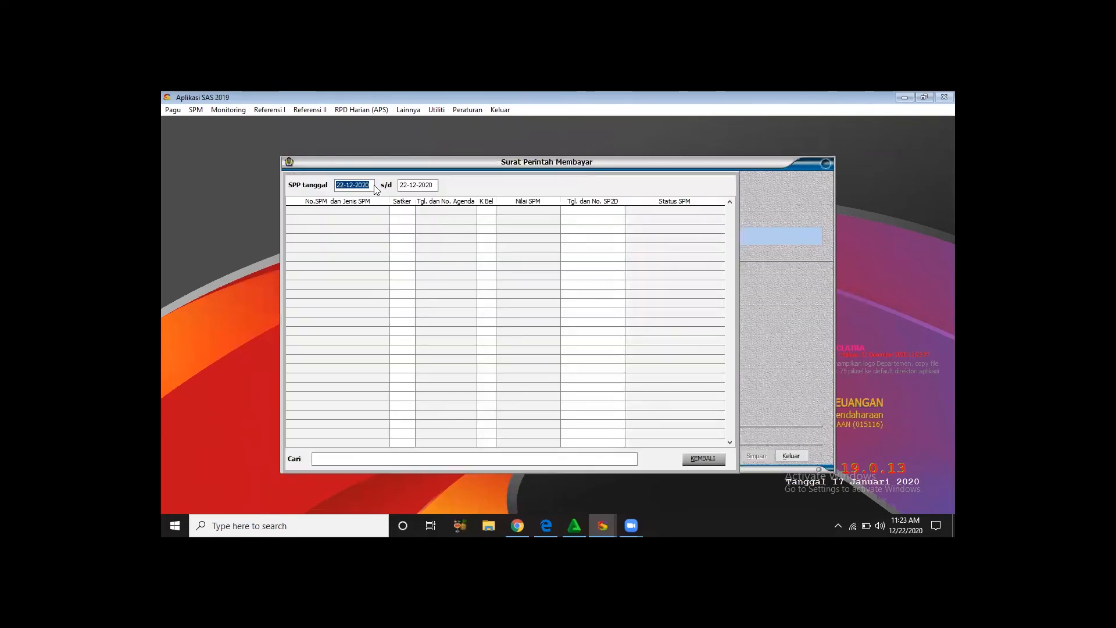
pyautogui.write('15-02-')
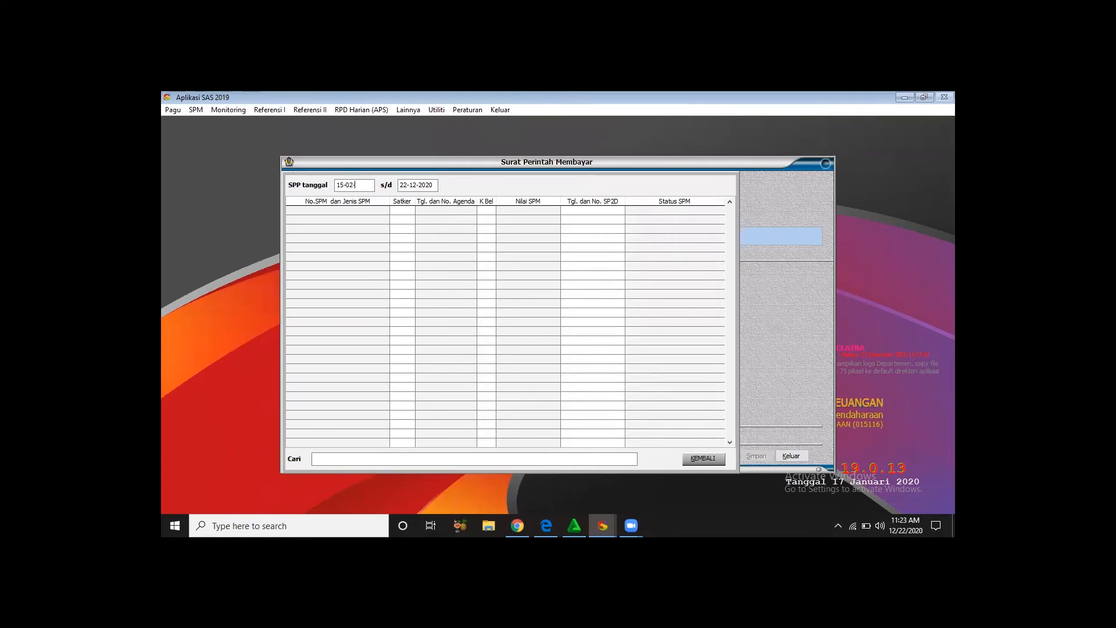
pyautogui.write('2019')
pyautogui.press('Return')
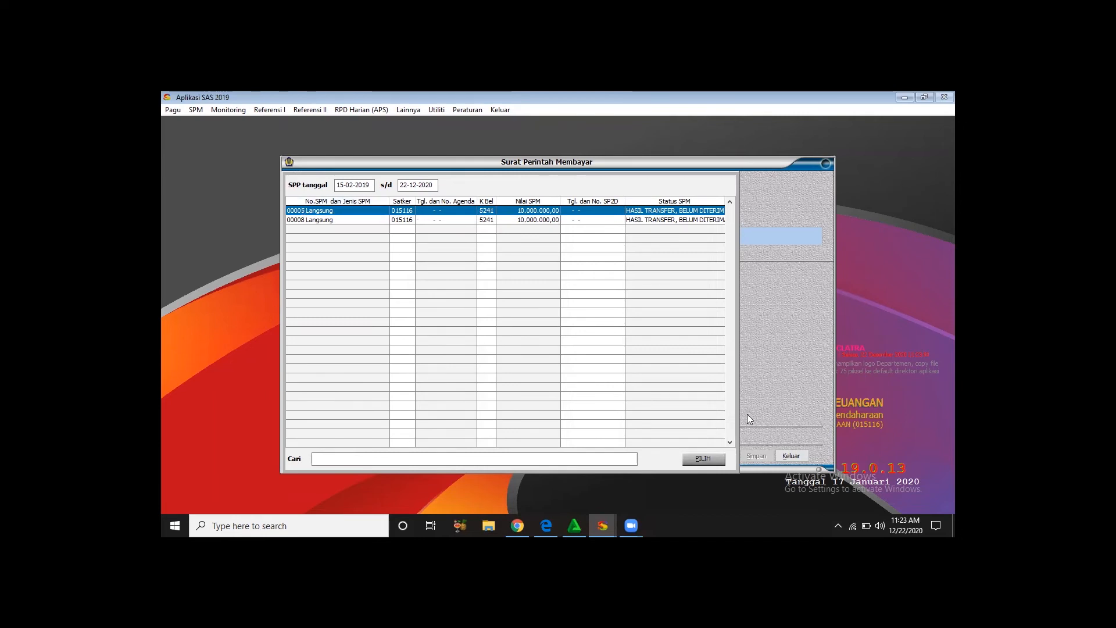
# - Select Langsung request 00005 and complete its SPM number with "123/SPM/KPPN Penerimaan"
pyautogui.press('Return')
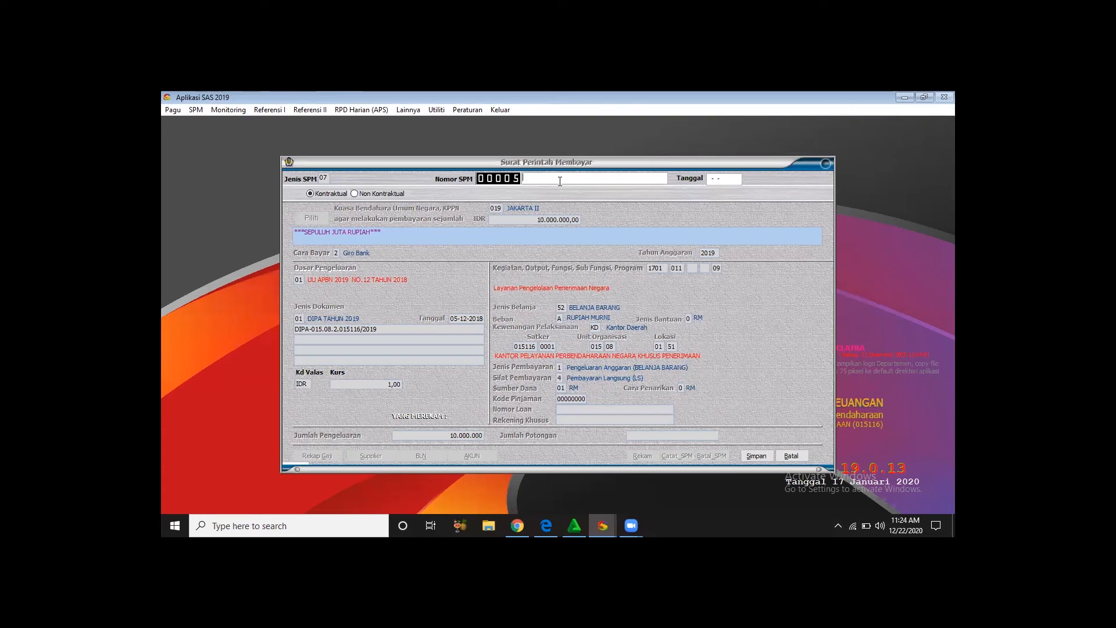
pyautogui.write('3/SPM.KPPN Penemr')
pyautogui.press('BackSpace')
pyautogui.write('rima')
pyautogui.click(550, 178)
pyautogui.press('BackSpace')
pyautogui.write('/')
# - Date SPM 00005 as 16-02-2019, save it, and exit the SPM recording form
pyautogui.click(711, 179)
pyautogui.write('1')
pyautogui.press('BackSpace')
pyautogui.press('BackSpace')
pyautogui.write('16-02-2019')
pyautogui.press('Return')
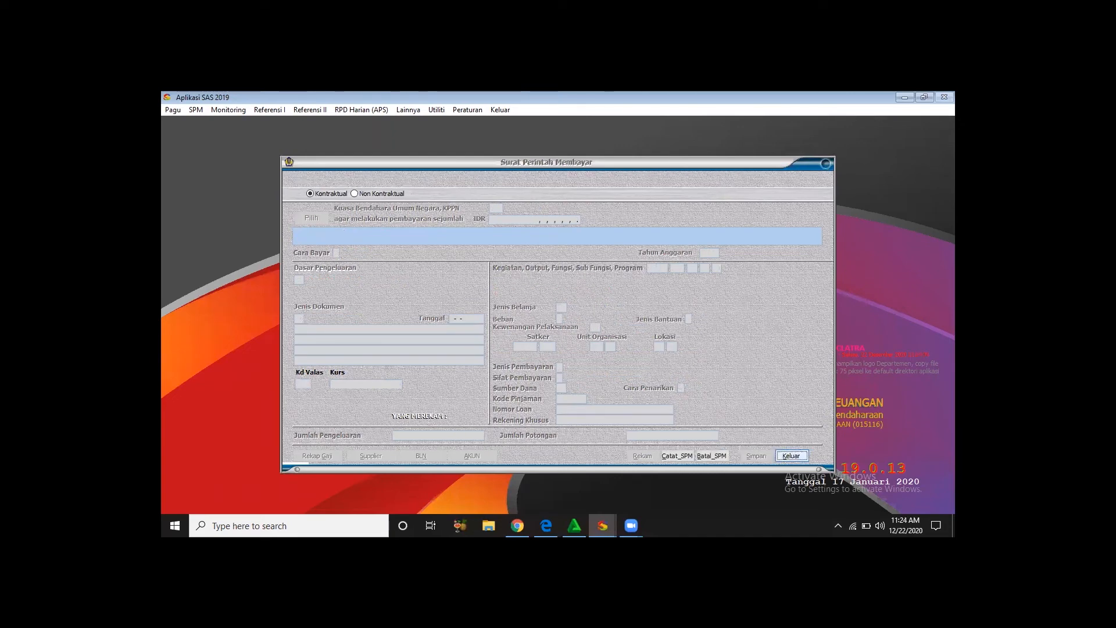
pyautogui.press('Return')
# - Open SPM printing and list the SPMs dated from 16-02-2019
pyautogui.click(196, 110)
pyautogui.moveTo(228, 111)
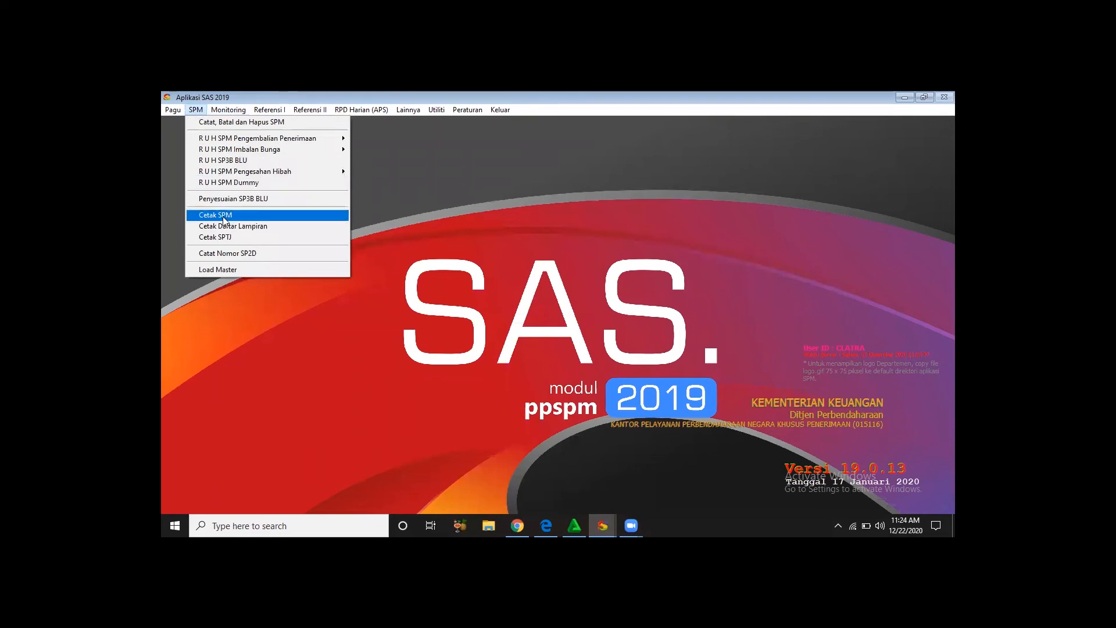
pyautogui.click(223, 216)
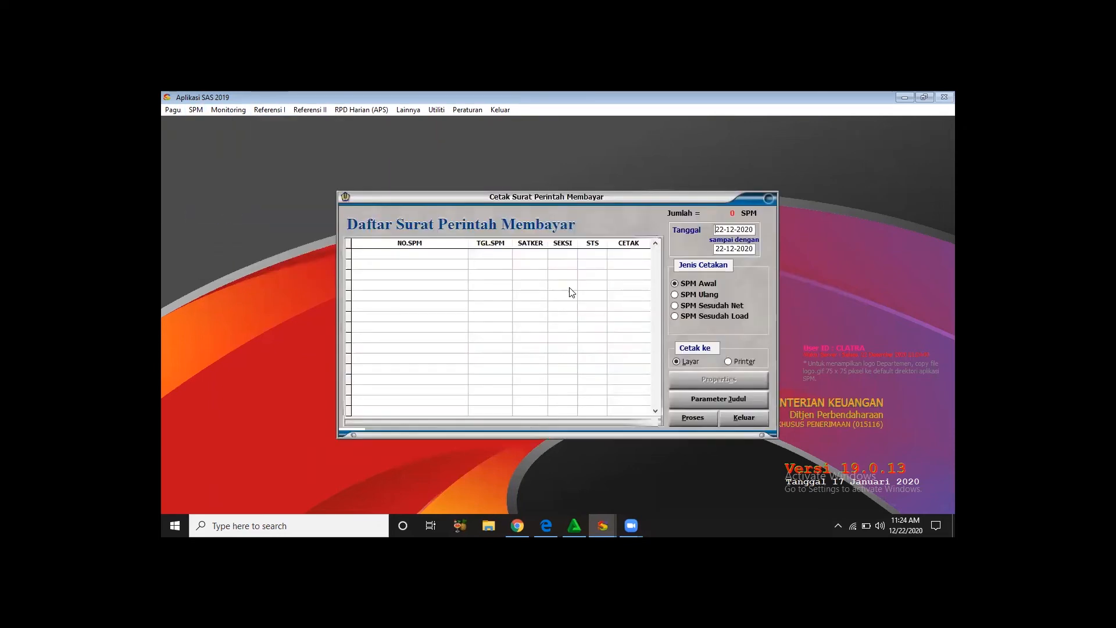
pyautogui.click(754, 229)
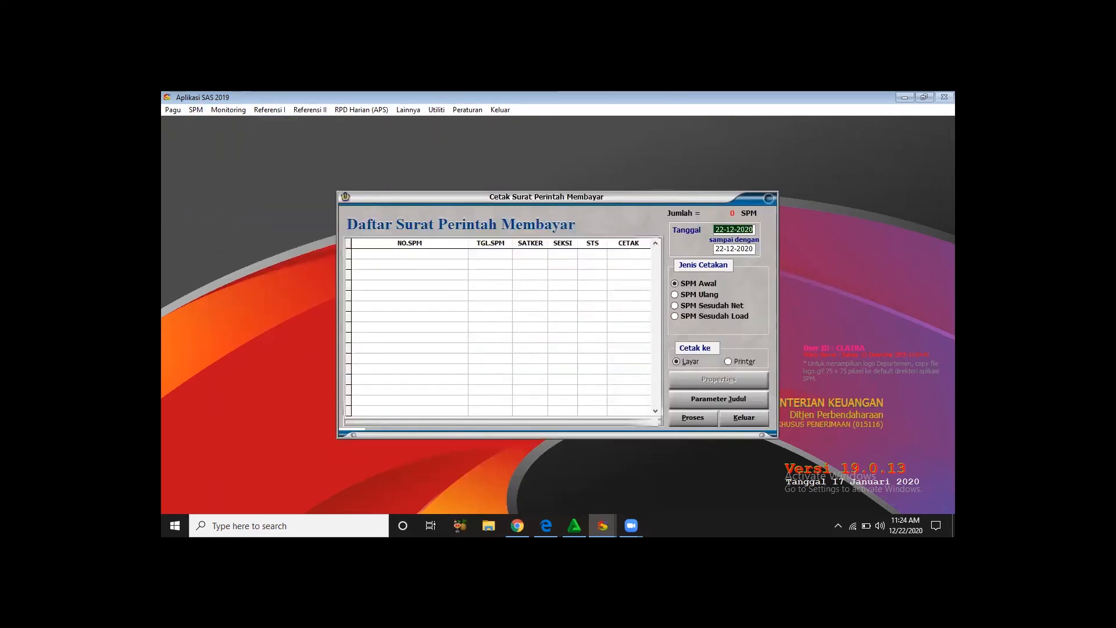
pyautogui.write('16-02-2019')
pyautogui.press('Return')
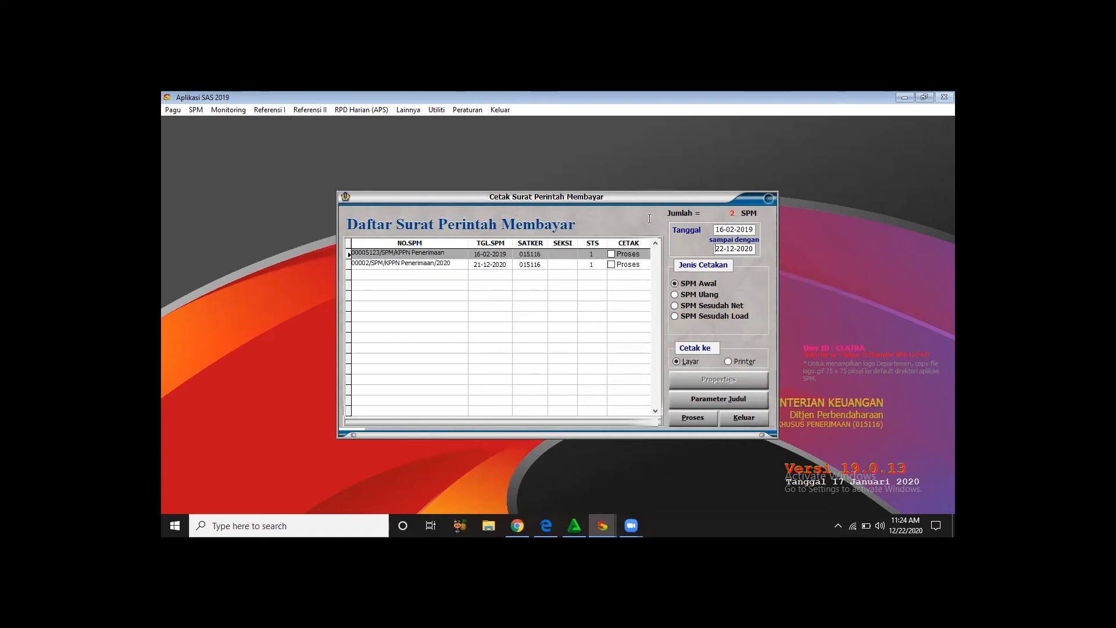
# - Mark SPM 00005 for processing, preview its printout on screen, and exit SPM printing
pyautogui.click(612, 254)
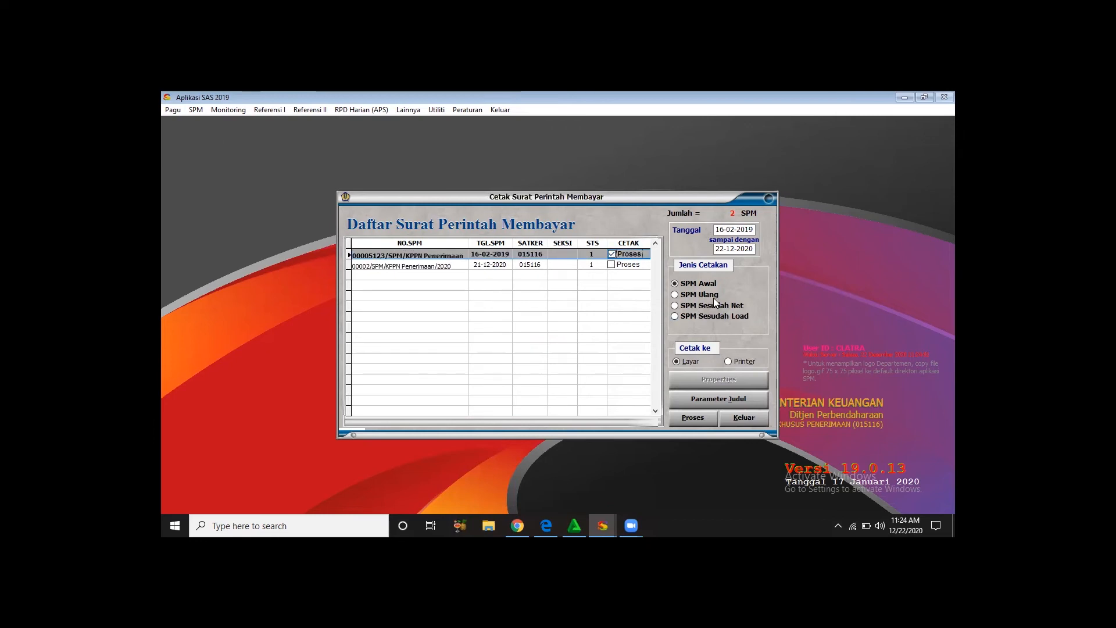
pyautogui.click(697, 417)
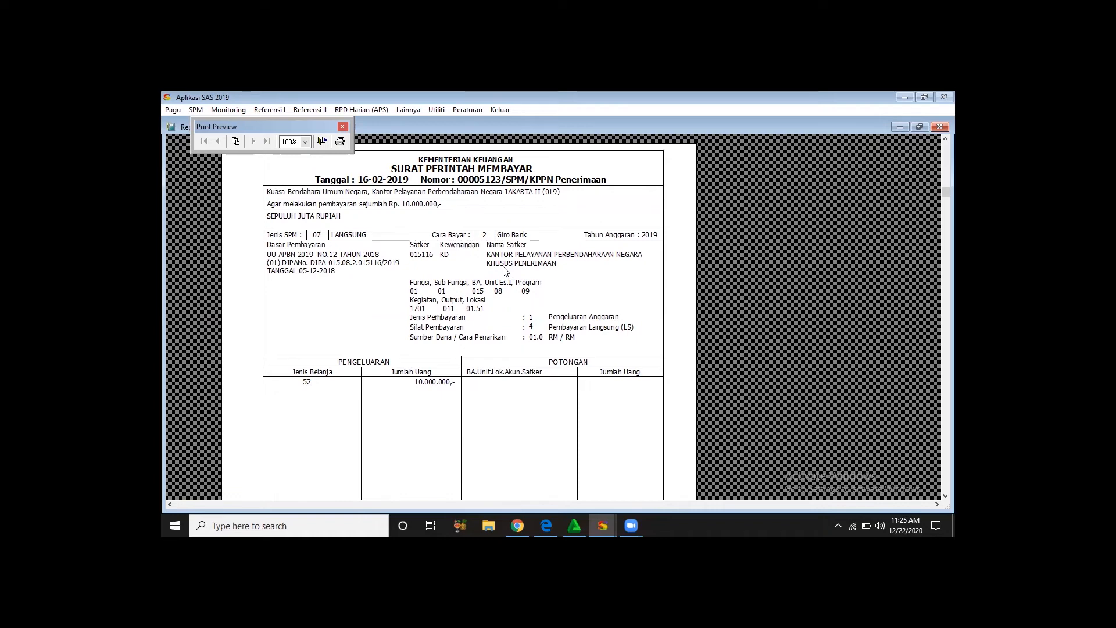
pyautogui.click(342, 126)
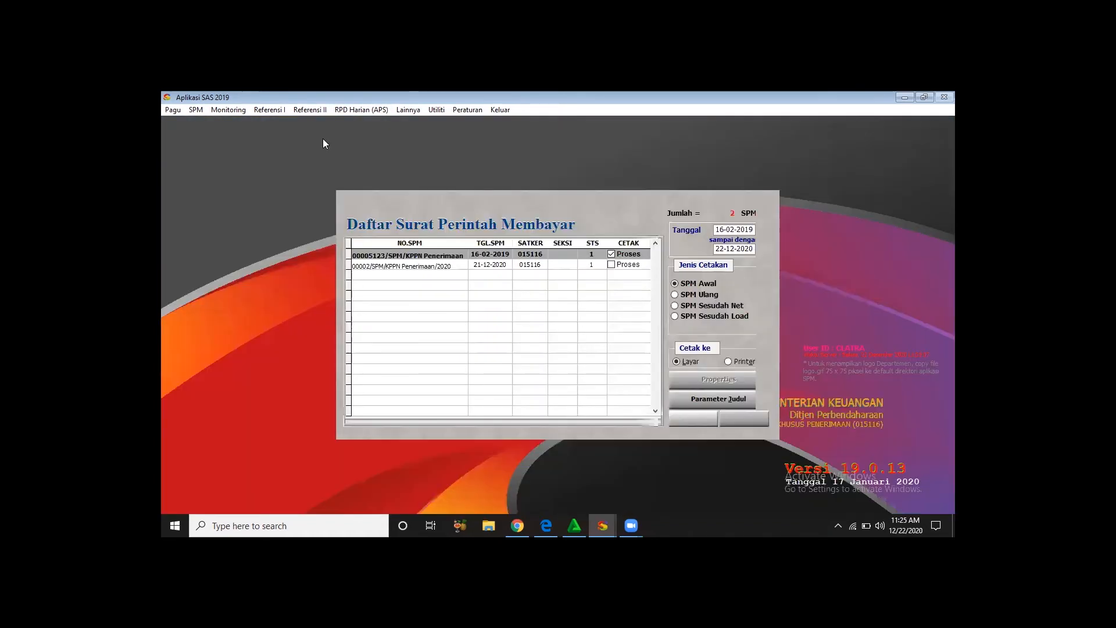
pyautogui.click(734, 419)
# - Open the SPM recording form again and list the remaining requests with SPP dates starting 15-02-2019
pyautogui.click(196, 110)
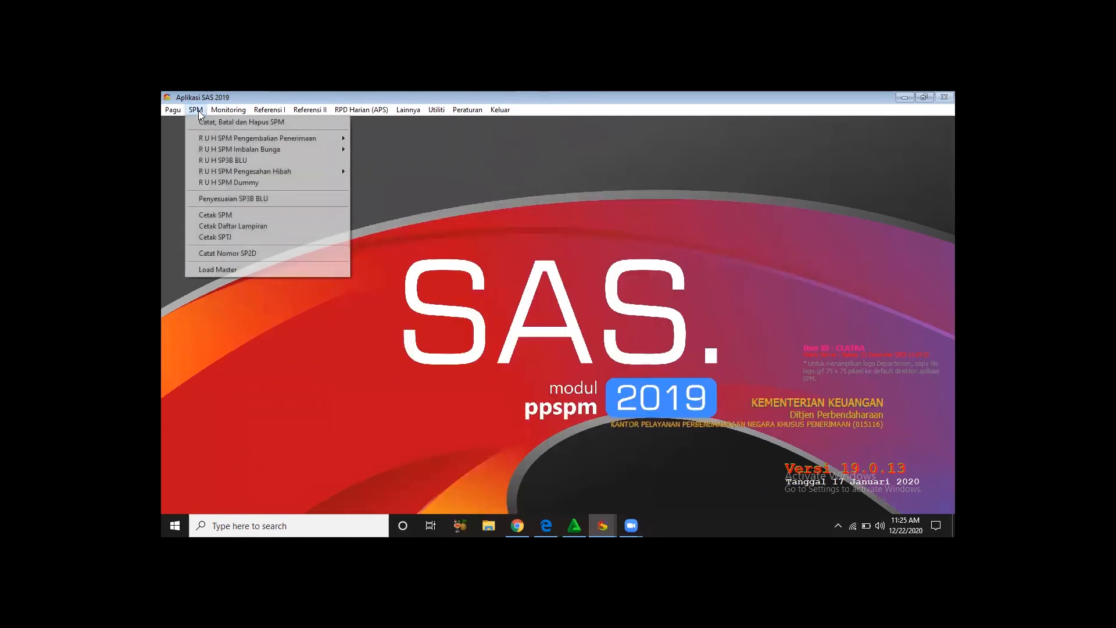
pyautogui.click(206, 122)
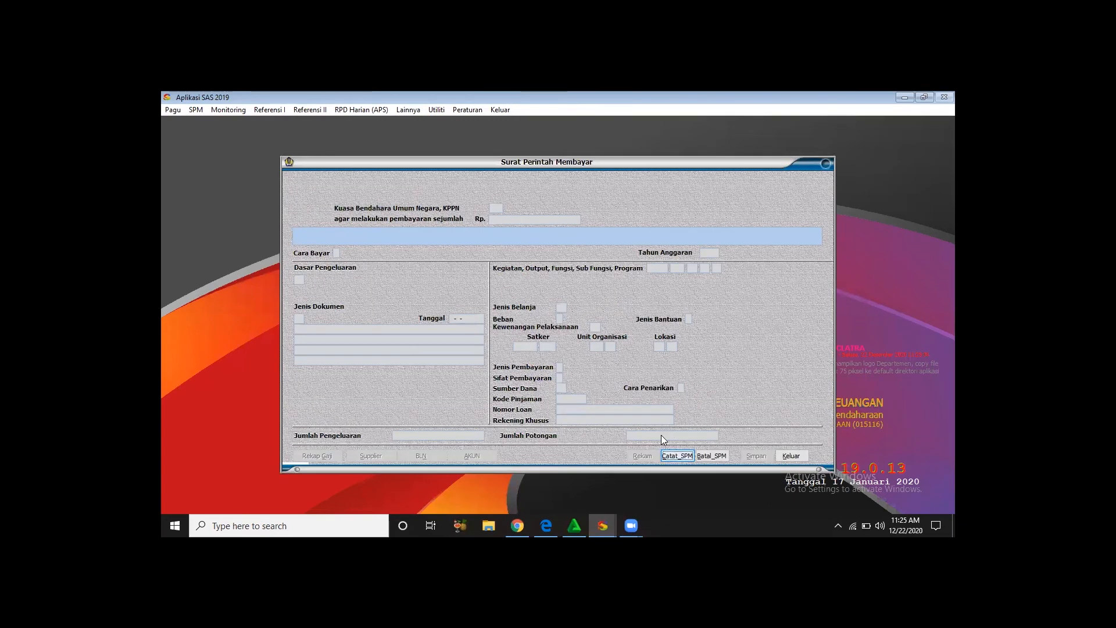
pyautogui.press('Return')
pyautogui.write('15-02-2019')
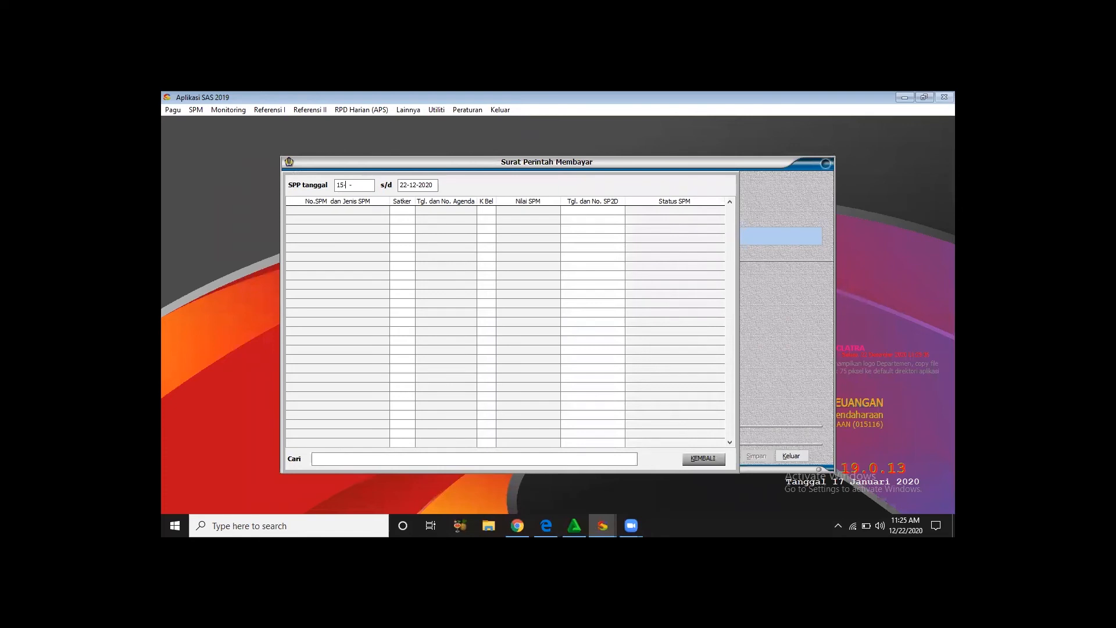
pyautogui.press('Return')
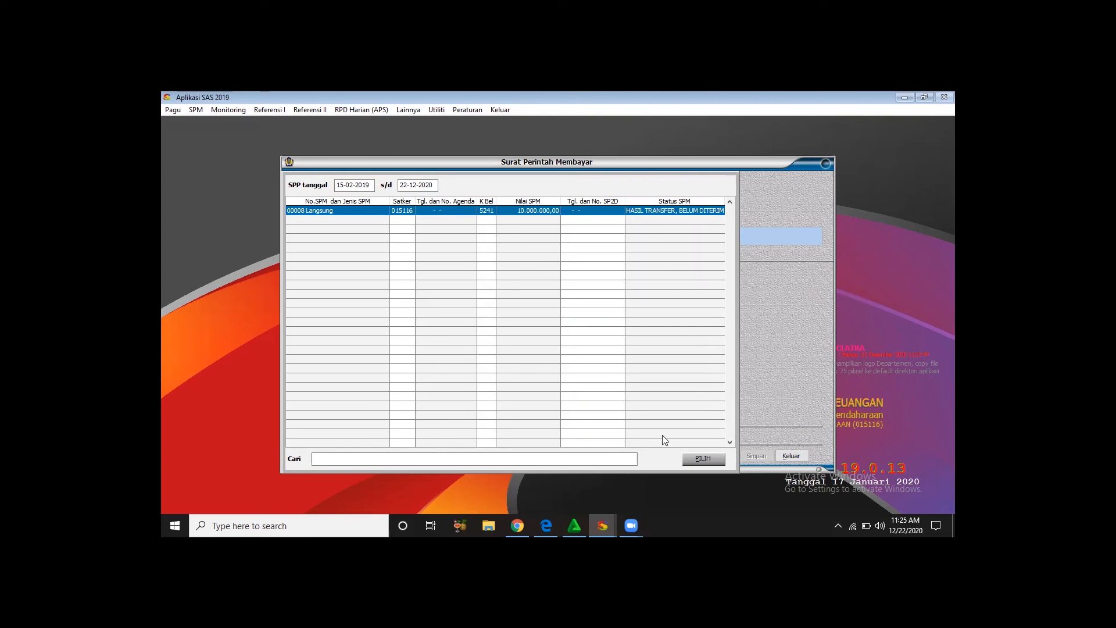
# - Select Langsung request 00008 and complete its SPM number with "1234/SPM/KPPN Penerimaan"
pyautogui.press('Return')
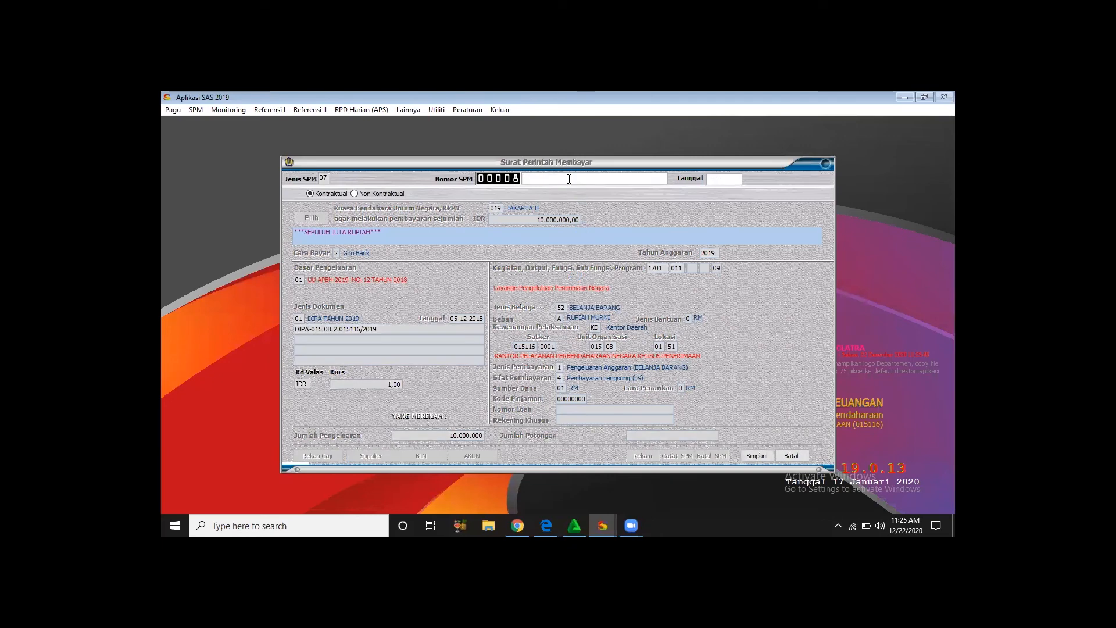
pyautogui.write('1234/SPM/KPPN Penerimaan')
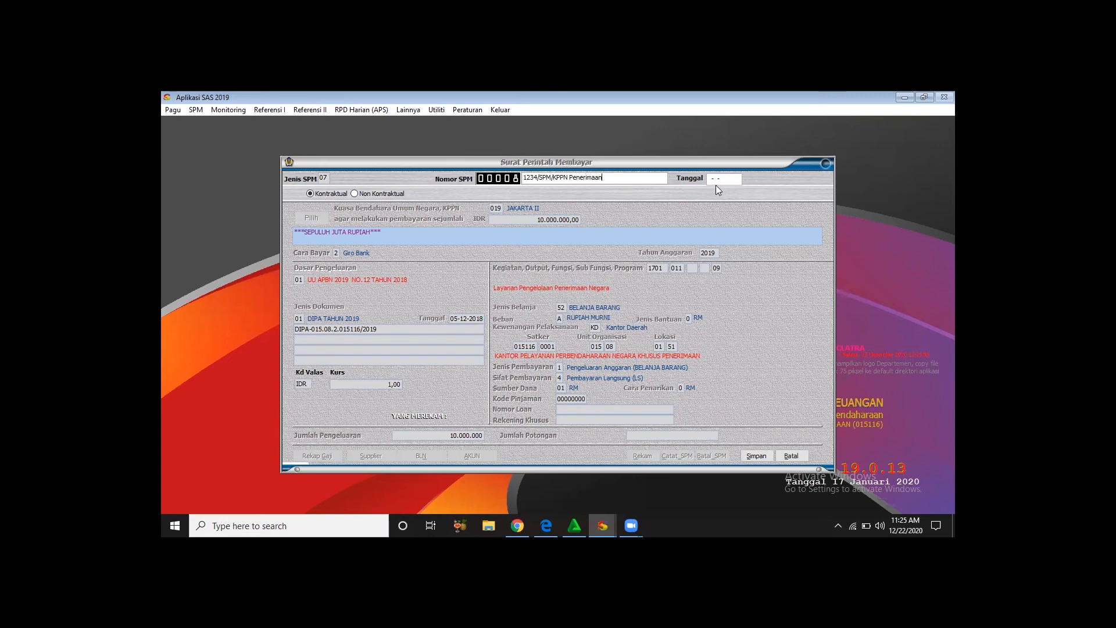
# - Date SPM 00008 as 16-02-2019, save it, and exit the SPM recording form
pyautogui.click(710, 178)
pyautogui.write('1-602')
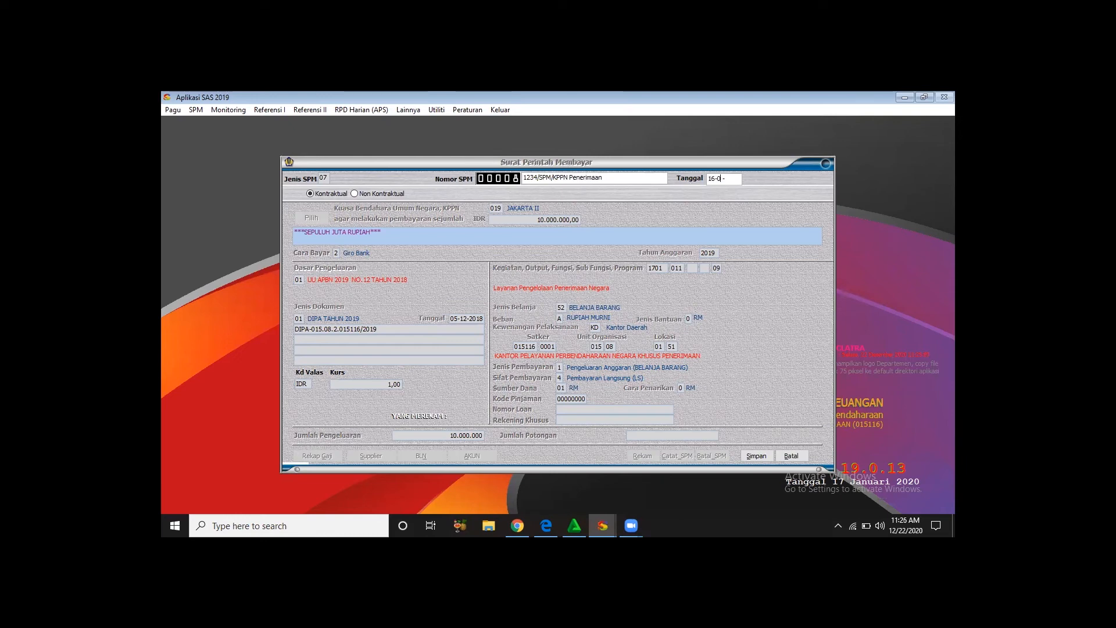
pyautogui.write('2019')
pyautogui.click(756, 456)
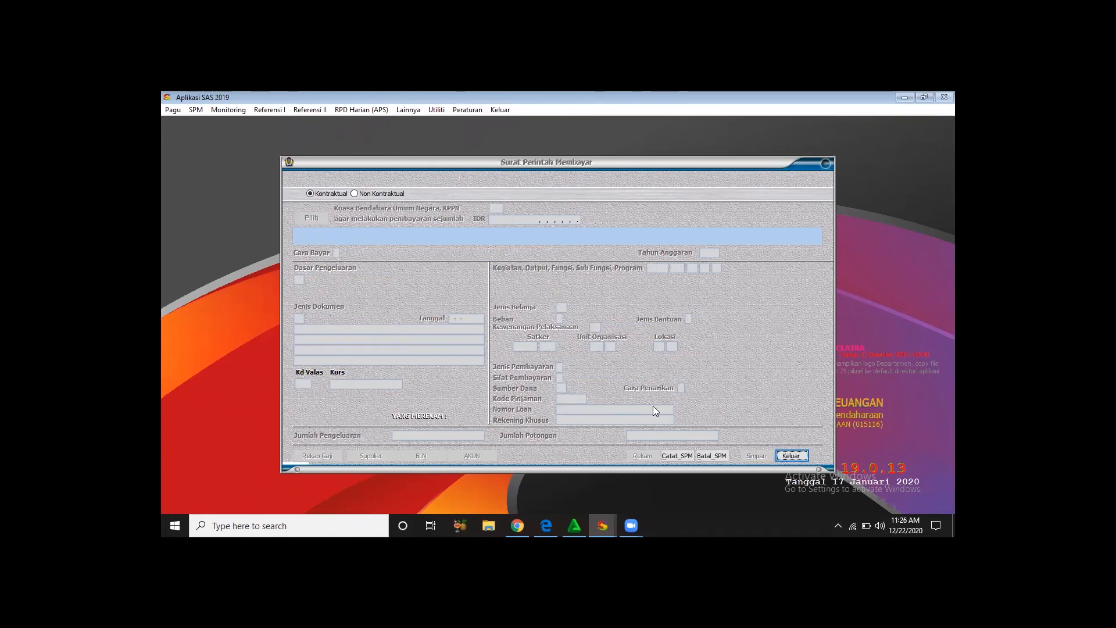
pyautogui.press('Return')
# - Reopen SPM printing and set the start date to 16-02-2019 to list the newly recorded SPM
pyautogui.click(198, 111)
pyautogui.click(226, 216)
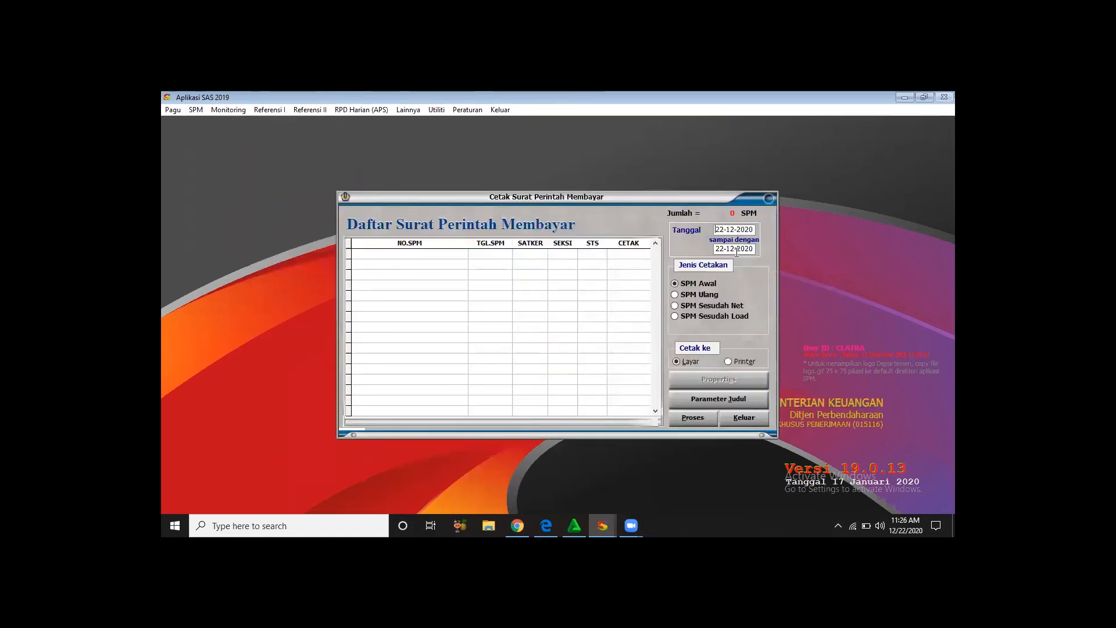
pyautogui.doubleClick(737, 230)
pyautogui.write('16-02-2019')
pyautogui.press('Return')
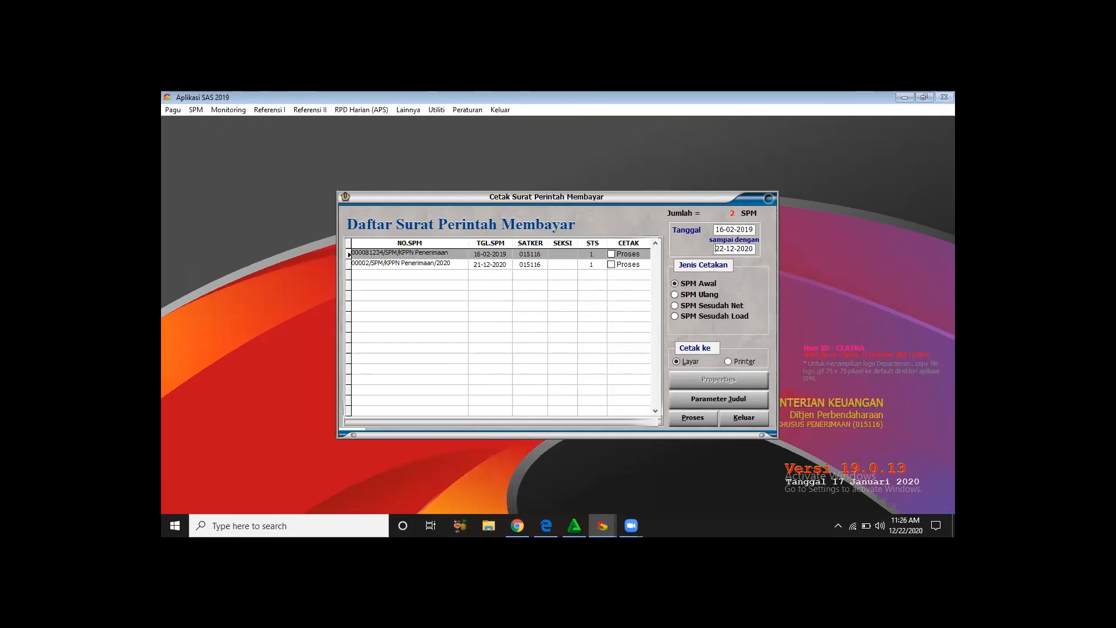
# - Mark SPM 00008 dated 16-02-2019 for printing, preview it on screen, and exit the SPM printing form
pyautogui.click(695, 417)
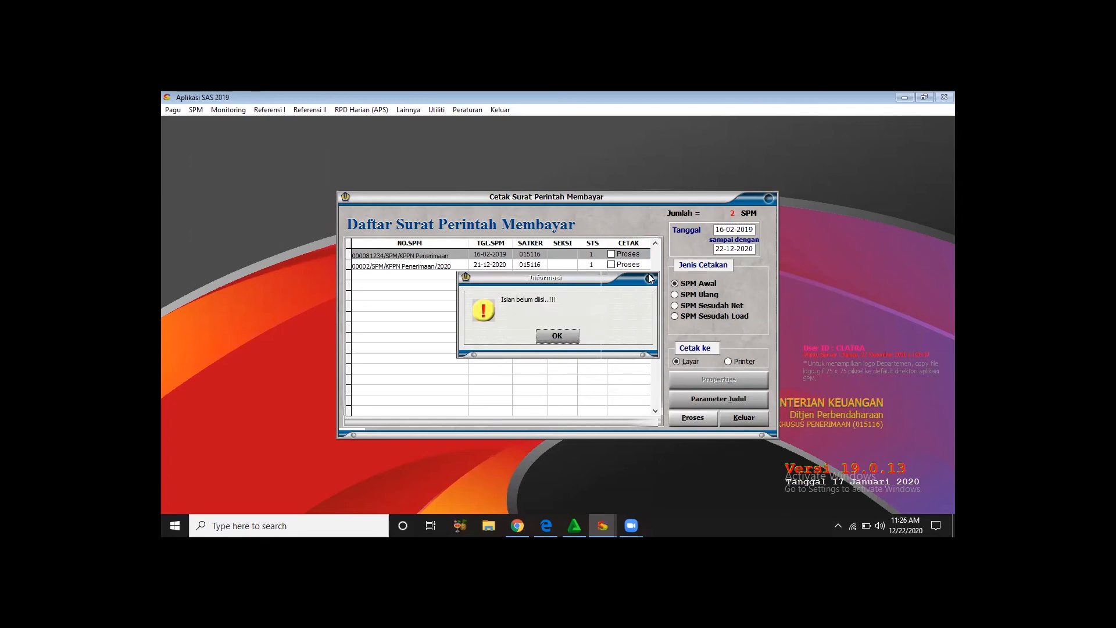
pyautogui.click(550, 336)
pyautogui.click(611, 255)
pyautogui.click(692, 418)
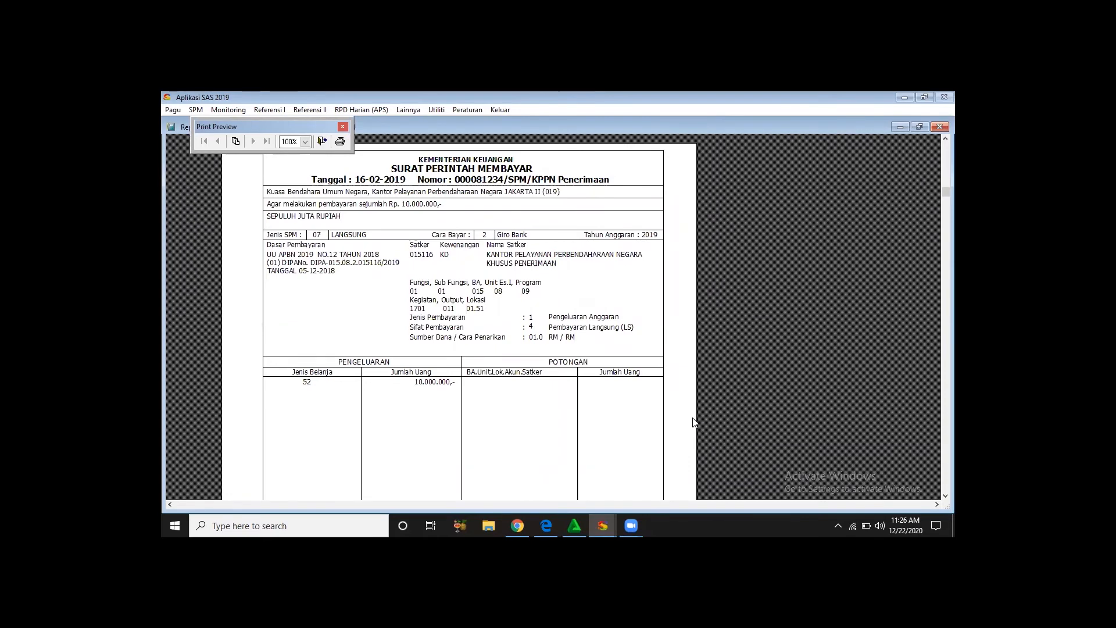
pyautogui.click(323, 141)
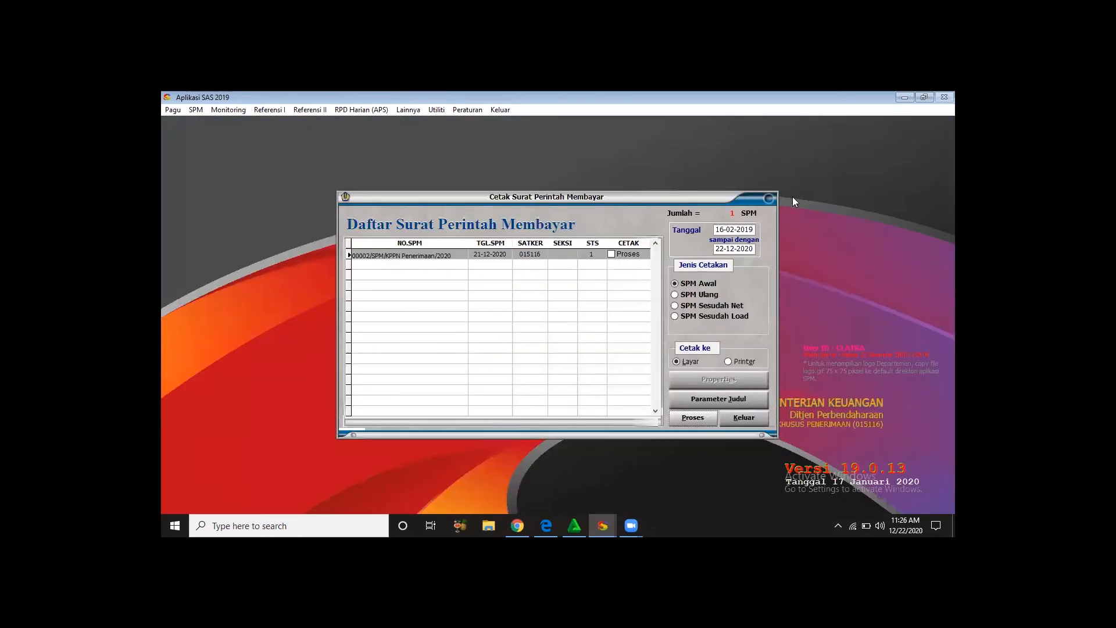
pyautogui.click(758, 421)
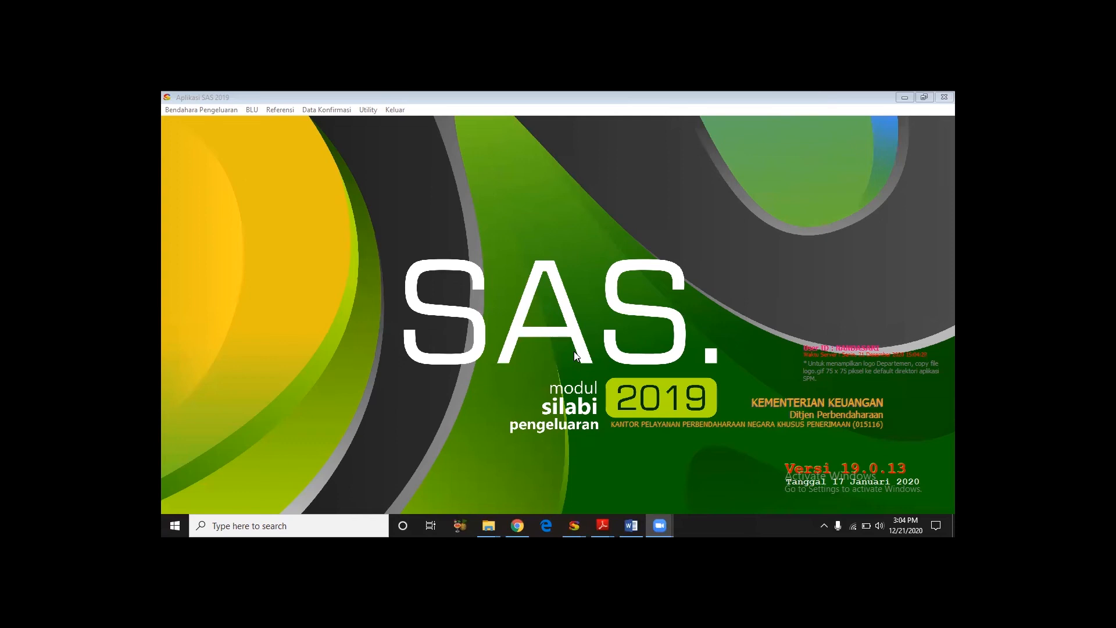
# - In the SAS 2019 Silabi Pengeluaran module, open treasurer book printing and choose report type 07, Buku Pembantu UP
pyautogui.click(218, 111)
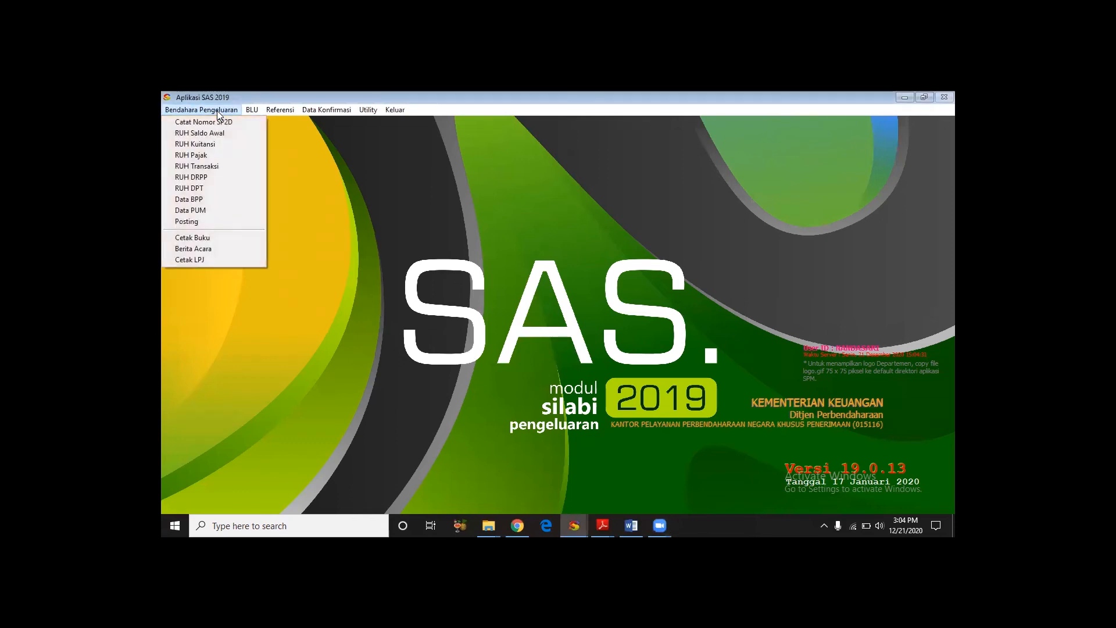
pyautogui.click(197, 237)
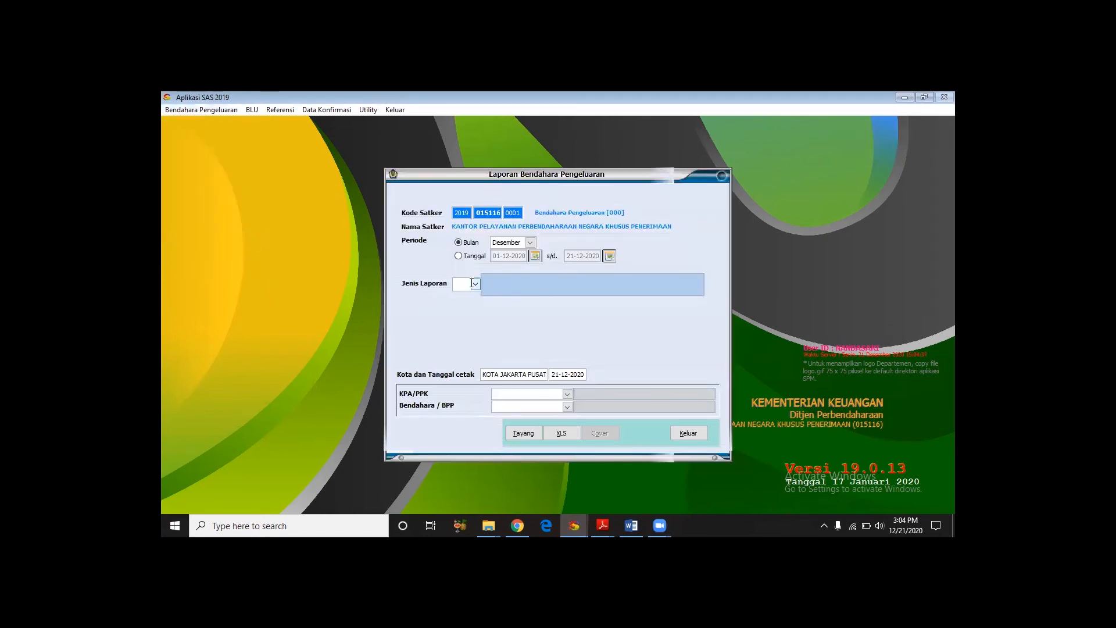
pyautogui.click(475, 284)
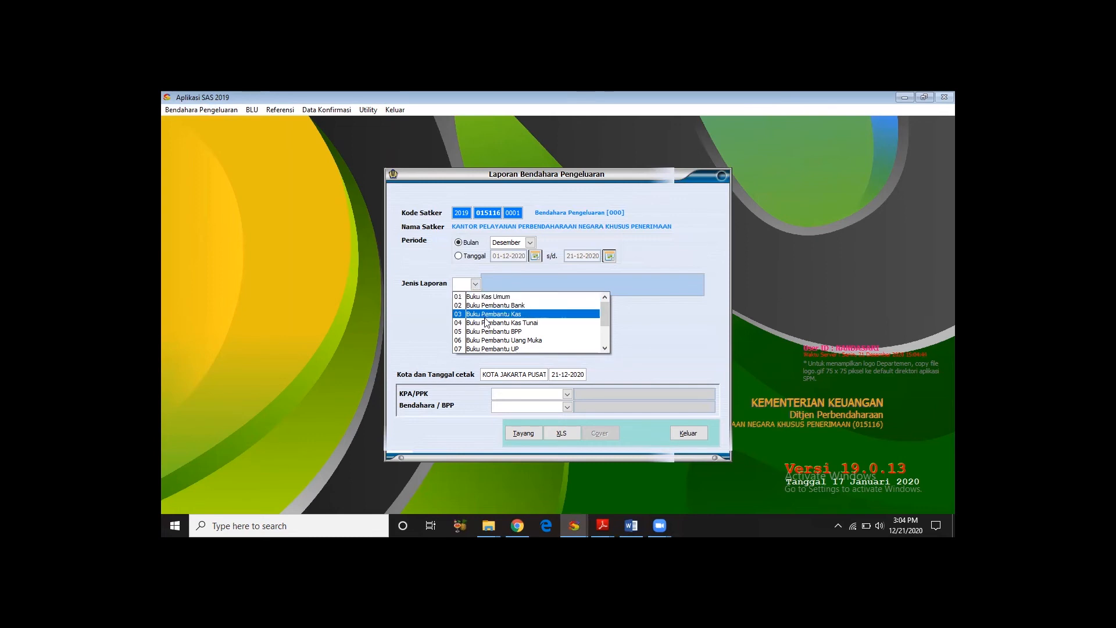
pyautogui.click(497, 349)
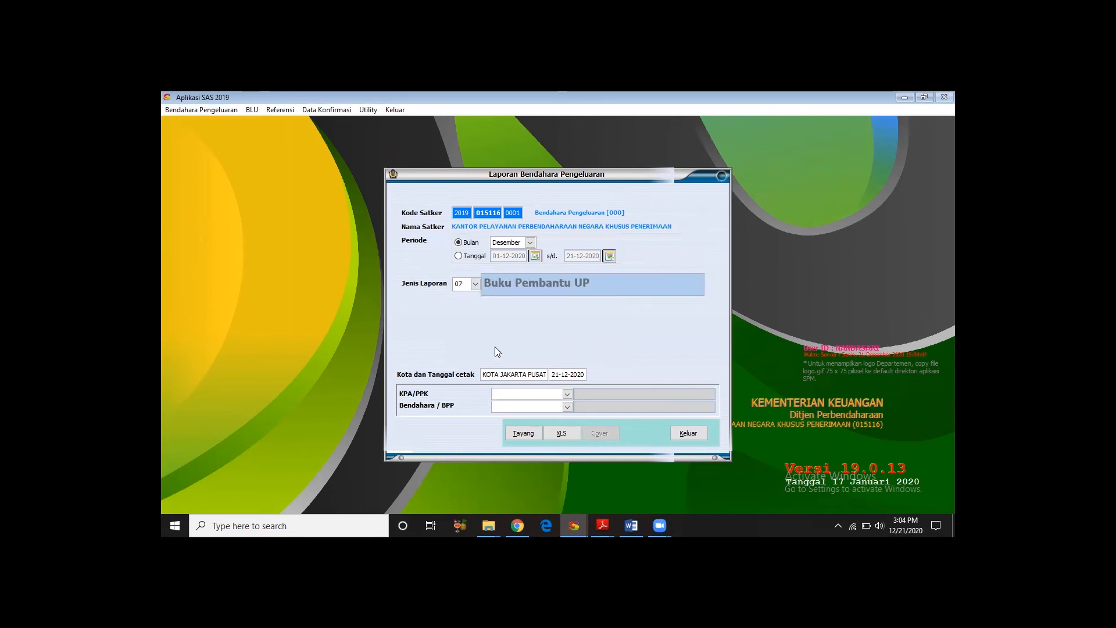
# - Switch the report period to a date range and set its start date to 01-01-2019
pyautogui.click(464, 256)
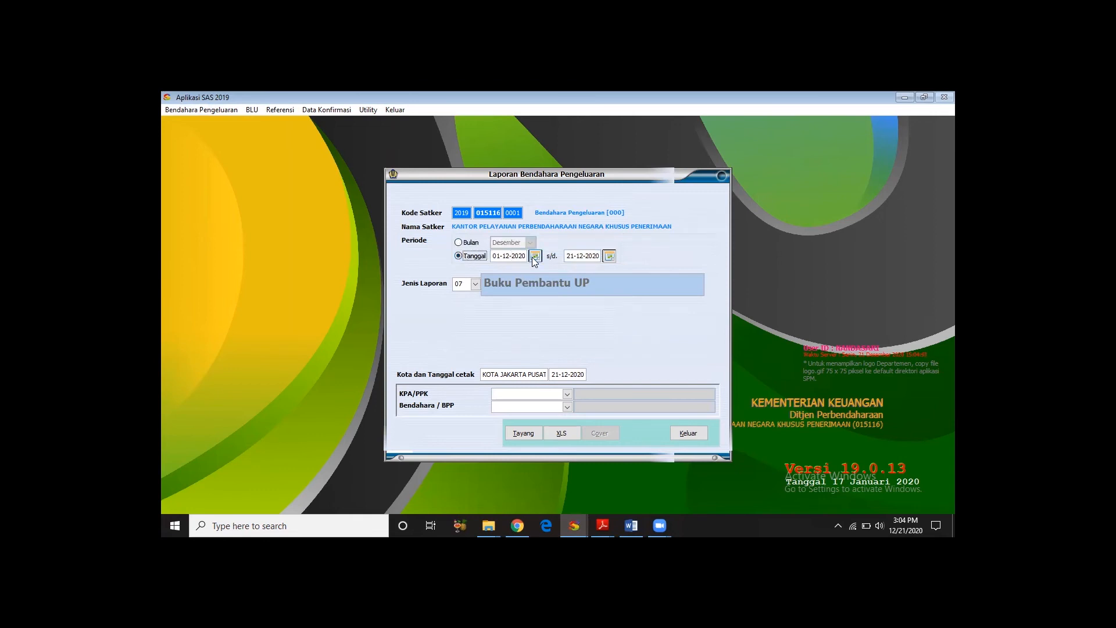
pyautogui.moveTo(526, 257); pyautogui.dragTo(475, 259)
pyautogui.write('31-01-')
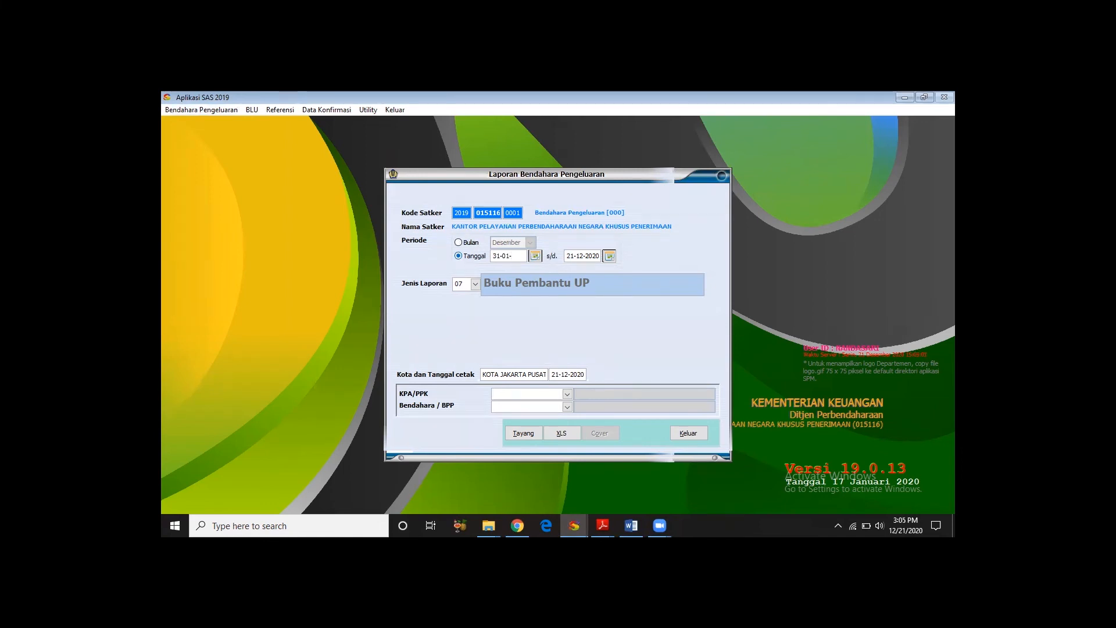
pyautogui.write('2019')
pyautogui.press('Tab')
pyautogui.click(497, 256)
pyautogui.write('01')
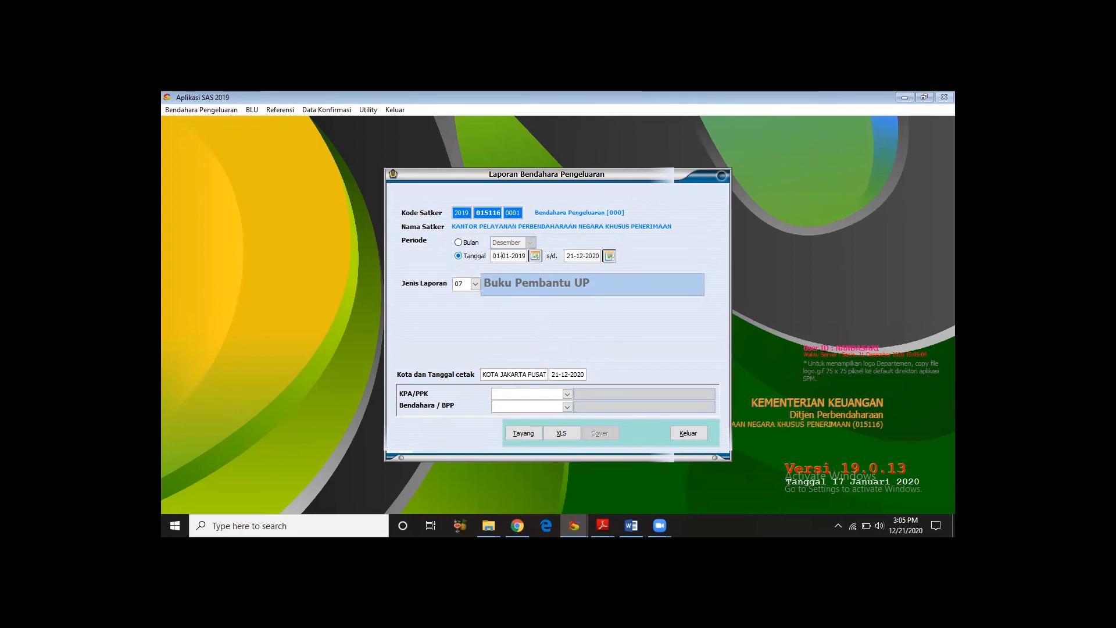
# - Select the KPA/PPK official and the Bendahara/BPP official who sign the Buku Pembantu UP report
pyautogui.click(567, 393)
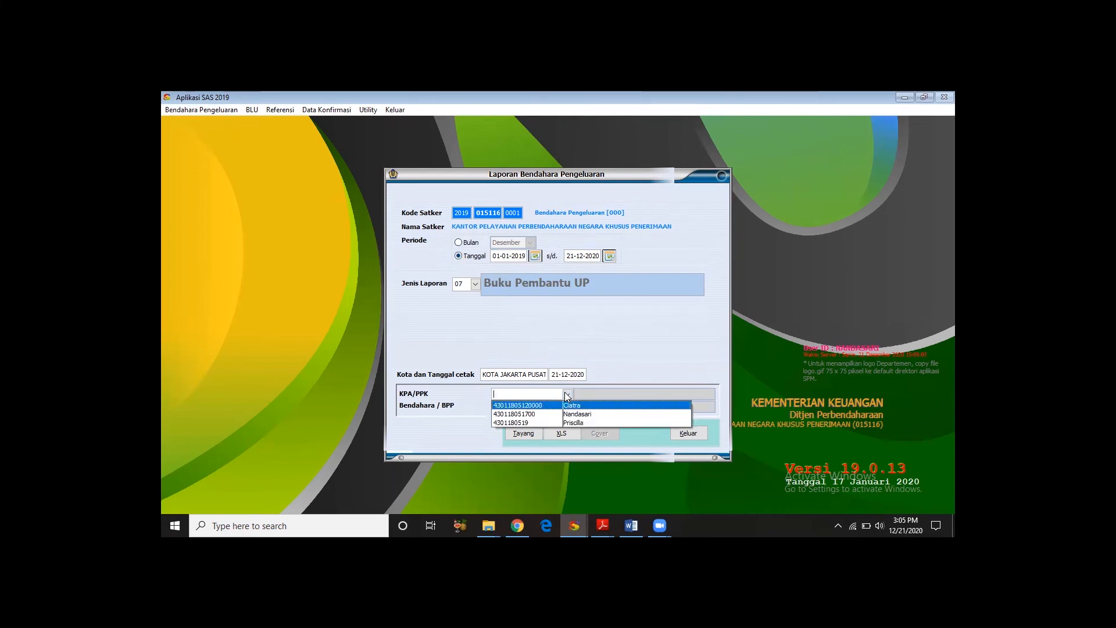
pyautogui.click(565, 424)
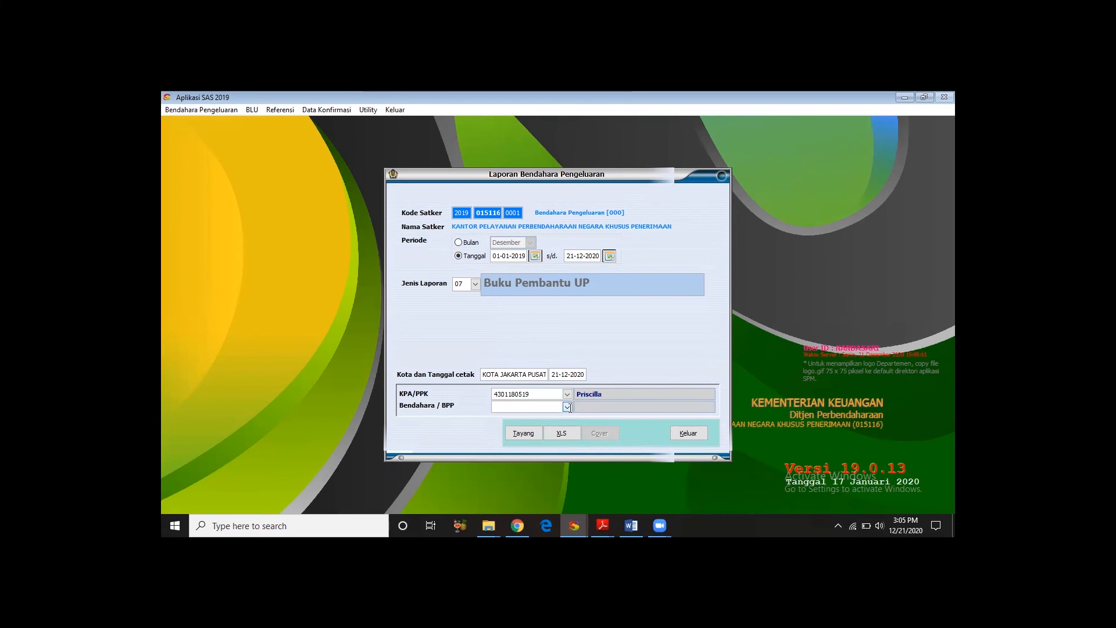
pyautogui.click(567, 406)
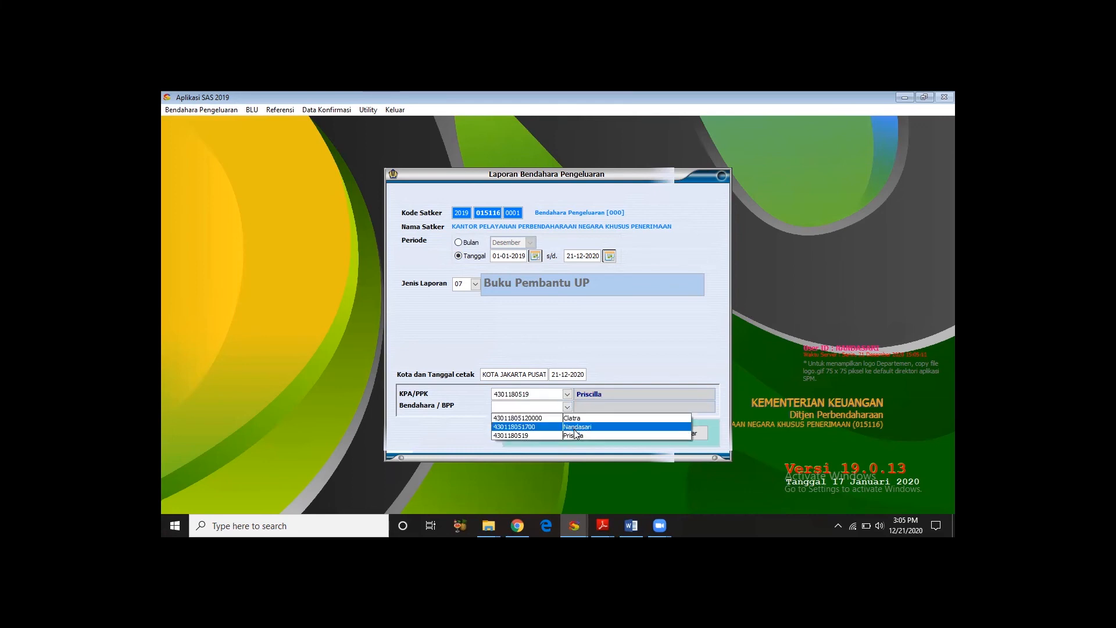
pyautogui.click(574, 428)
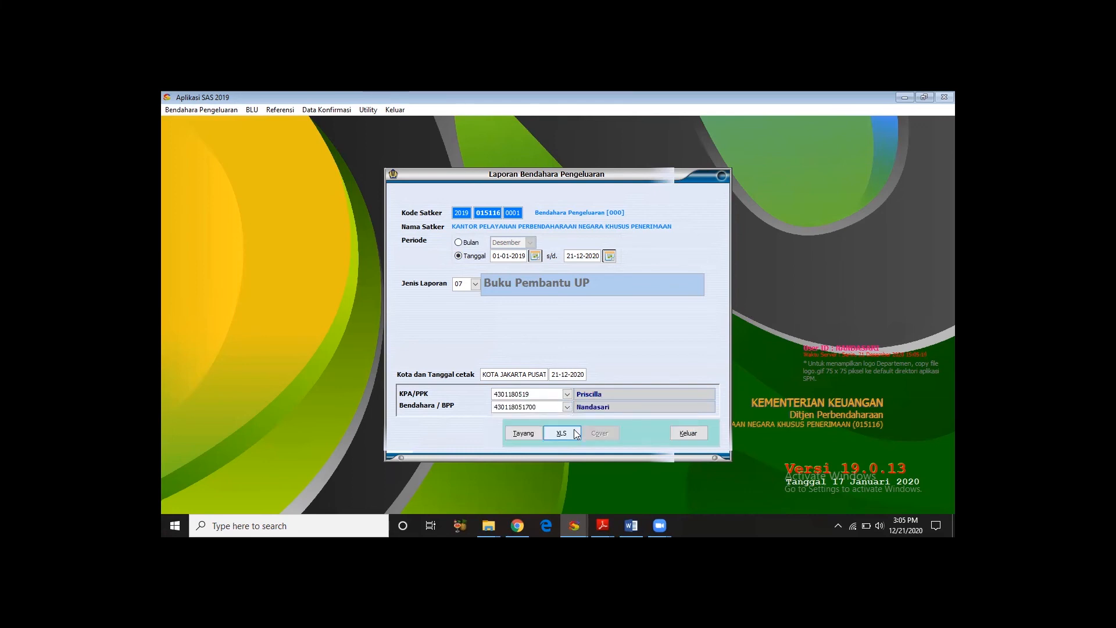
# - Display the Buku Pembantu UP on screen, close the preview, and exit the report form
pyautogui.click(531, 432)
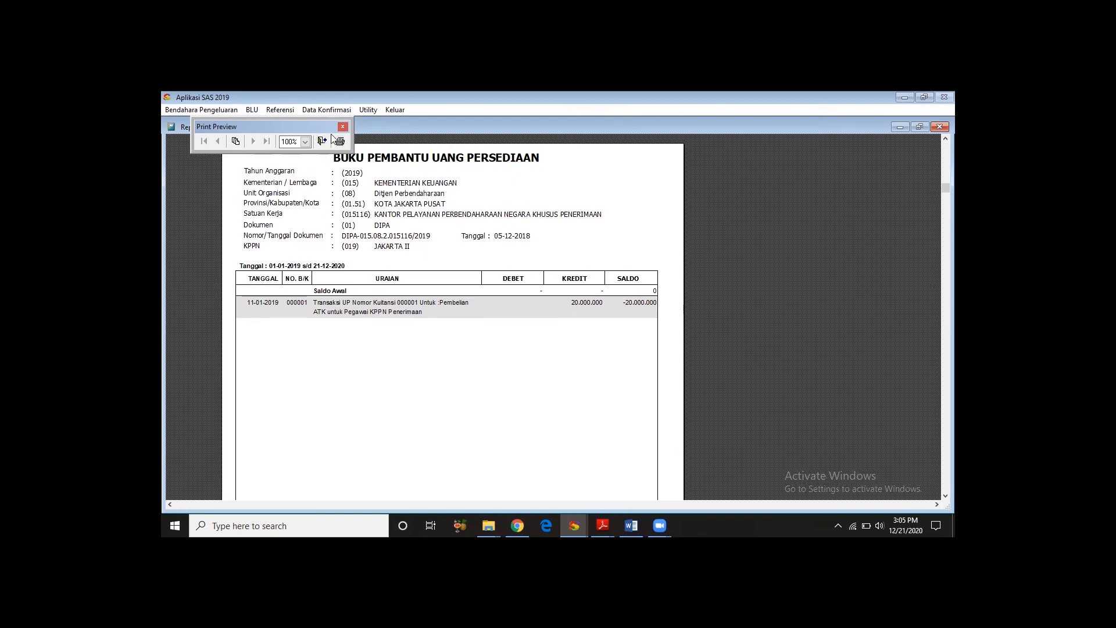
pyautogui.moveTo(330, 130); pyautogui.dragTo(338, 137)
pyautogui.click(330, 148)
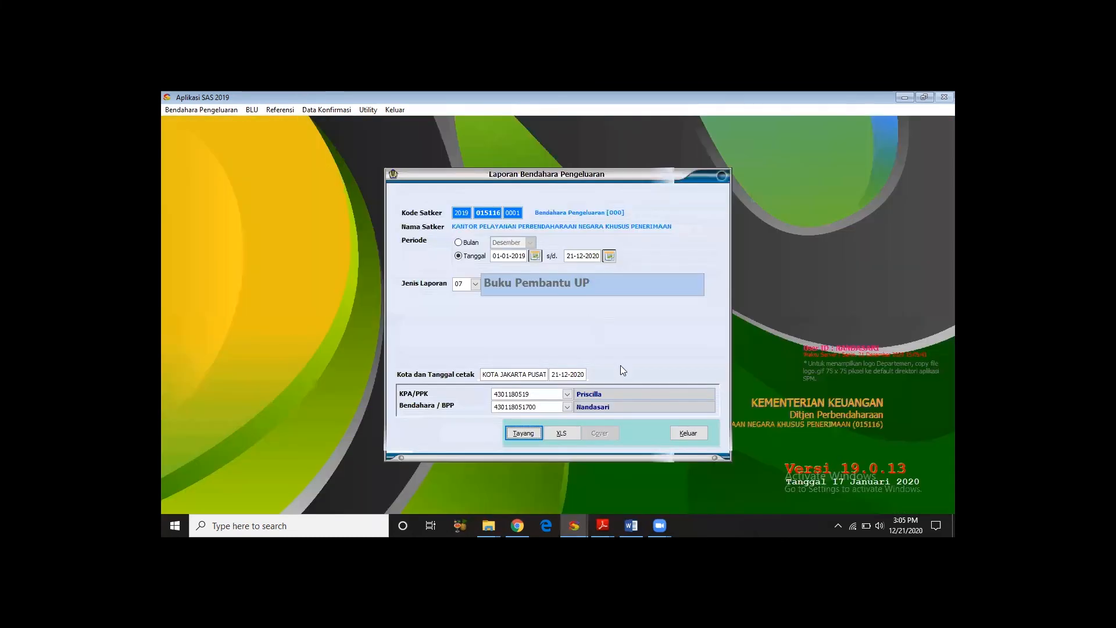
pyautogui.click(695, 437)
# - Post the expenditure treasurer's transactions for the date range 01-01-2019 to 21-12-2020, and exit the posting form
pyautogui.click(224, 111)
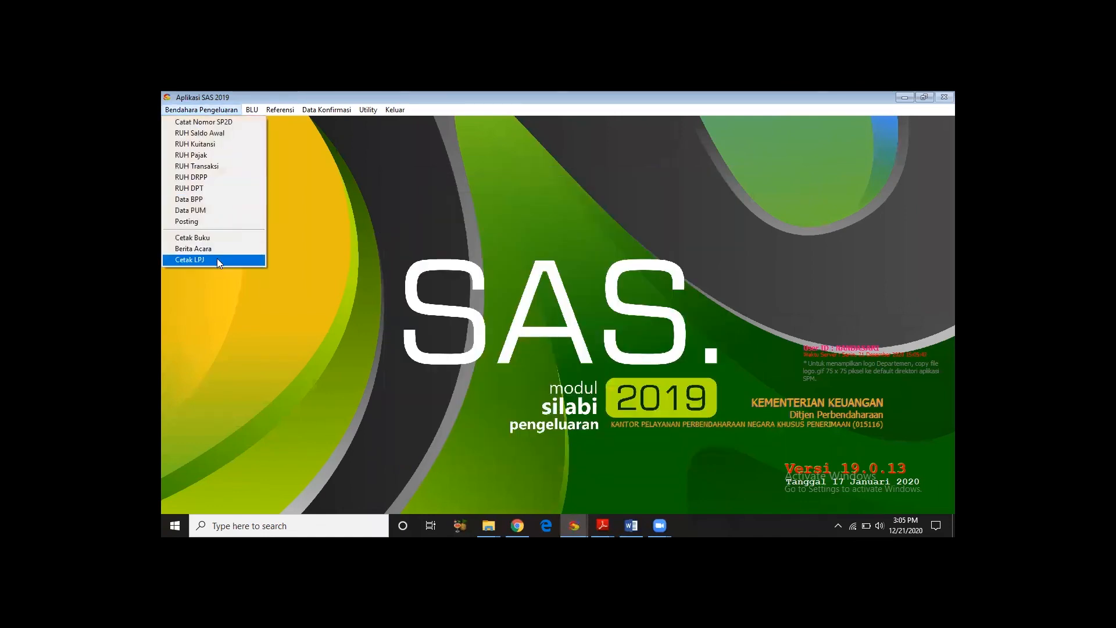
pyautogui.click(197, 222)
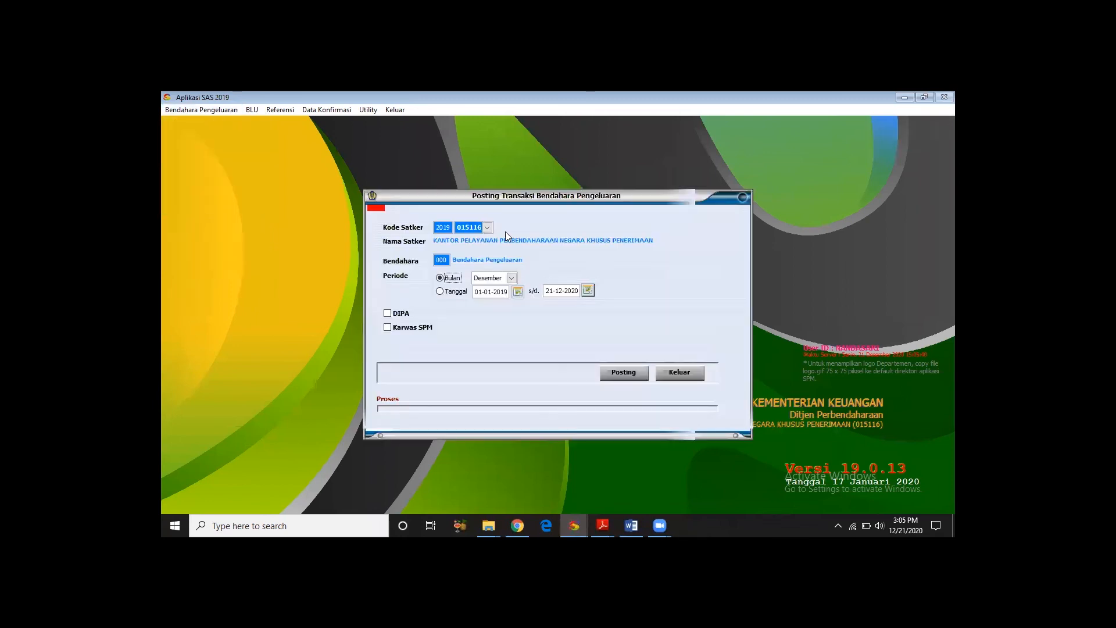
pyautogui.click(440, 293)
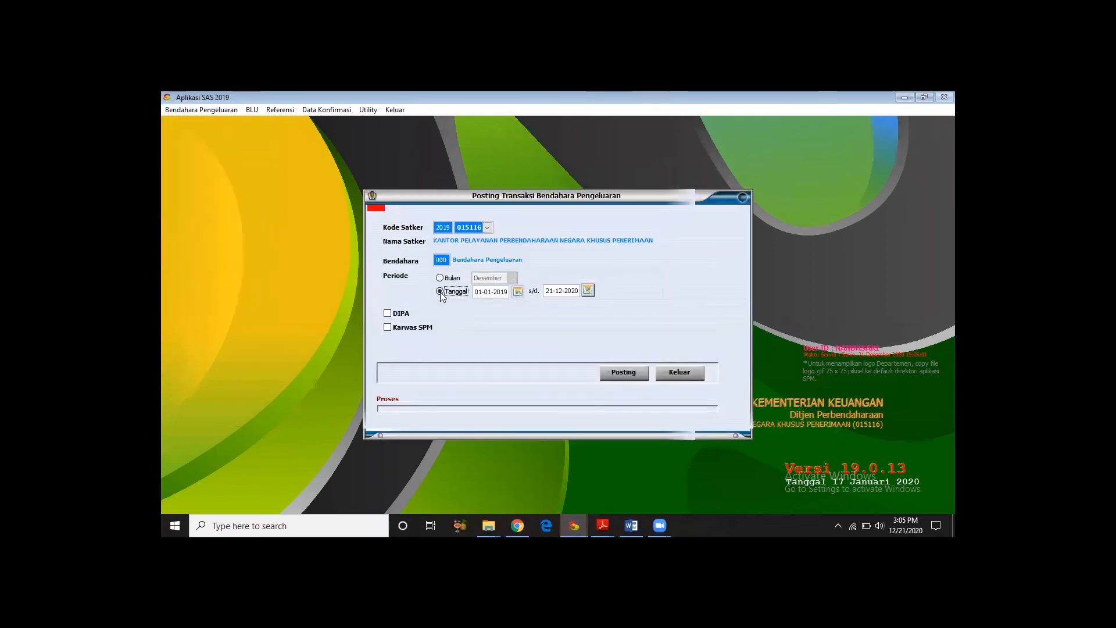
pyautogui.click(622, 375)
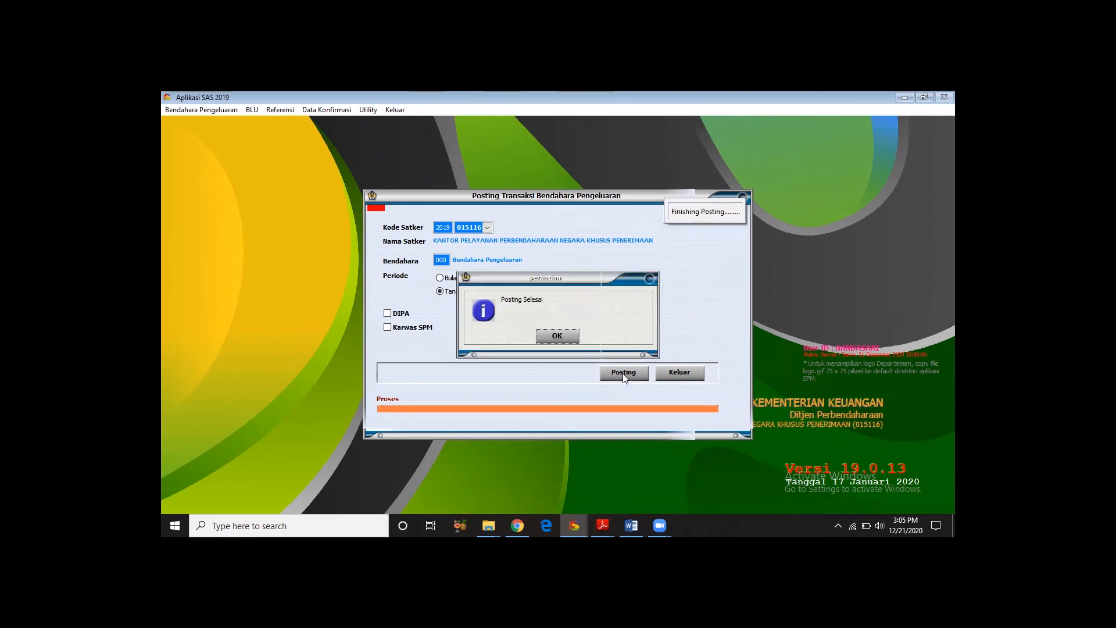
pyautogui.press('Return')
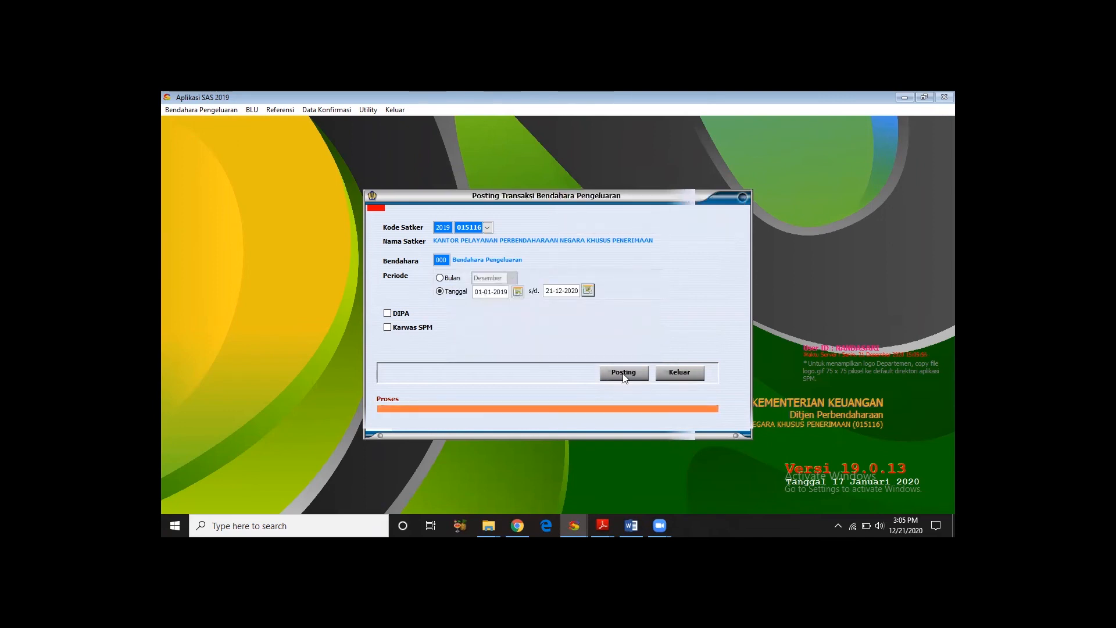
pyautogui.click(687, 372)
# - Open the Berita Acara form and select its KPA/PPK and Bendahara/BPP officials
pyautogui.click(218, 109)
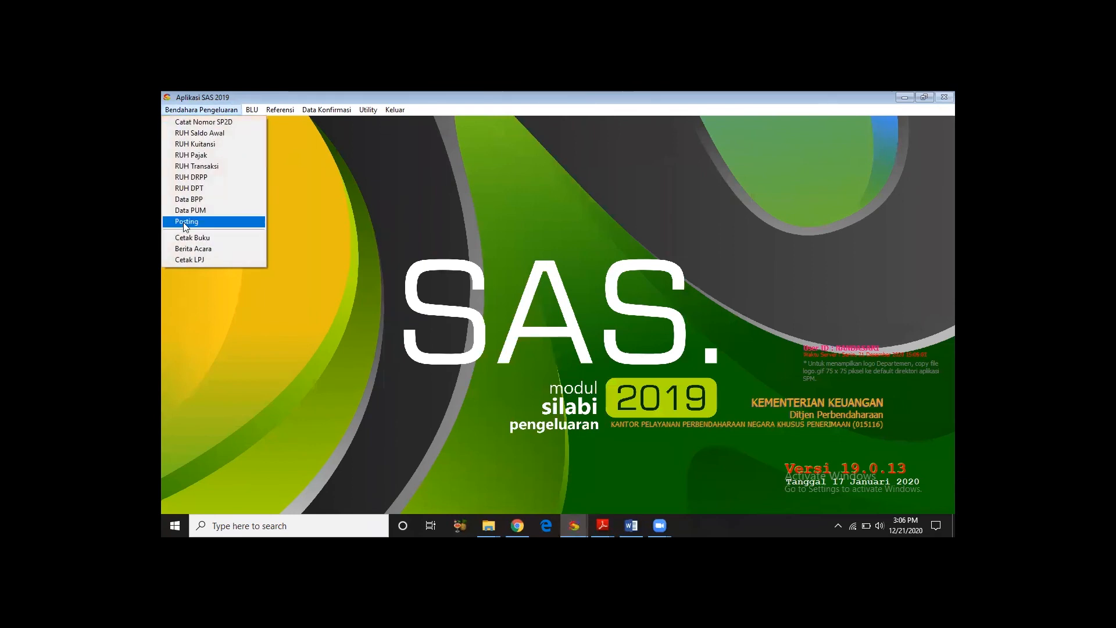
pyautogui.click(186, 248)
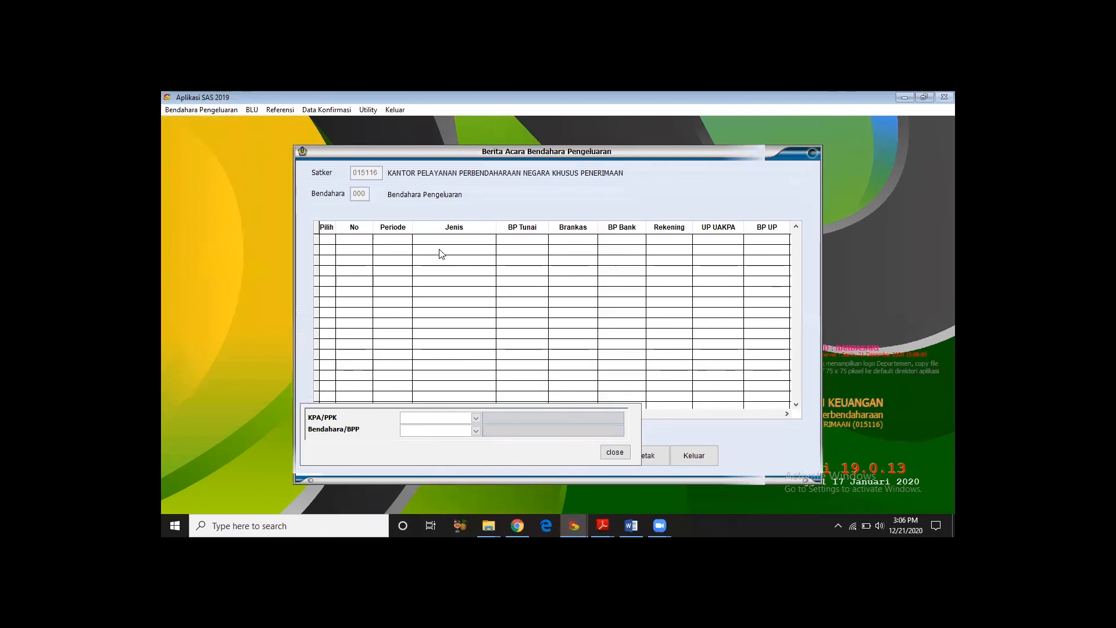
pyautogui.click(475, 416)
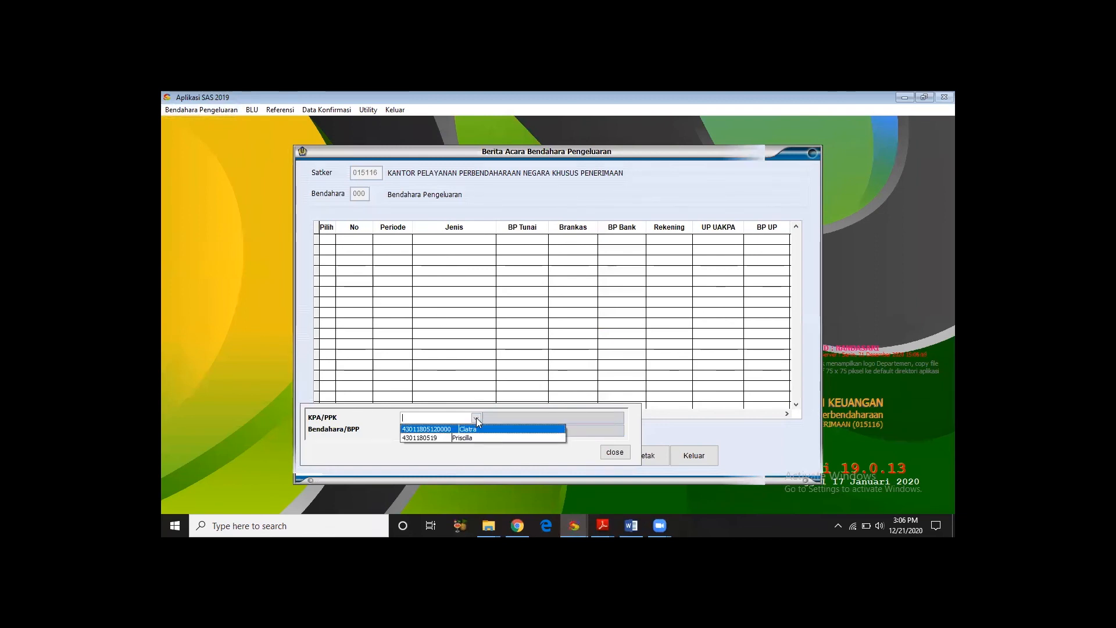
pyautogui.click(477, 437)
pyautogui.click(475, 430)
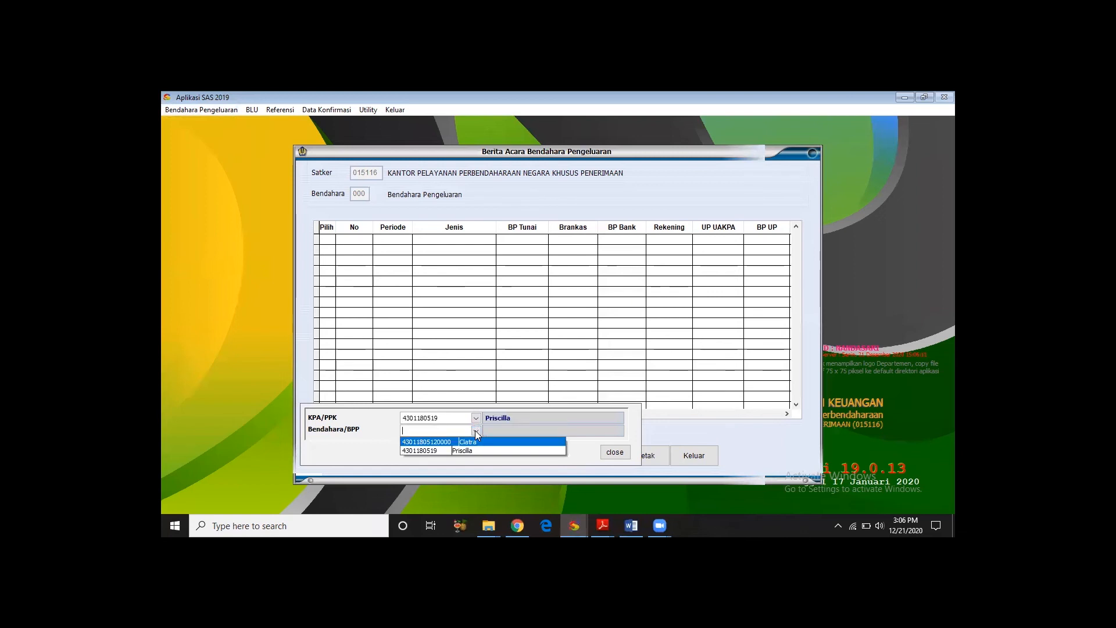
pyautogui.click(475, 436)
pyautogui.press('Return')
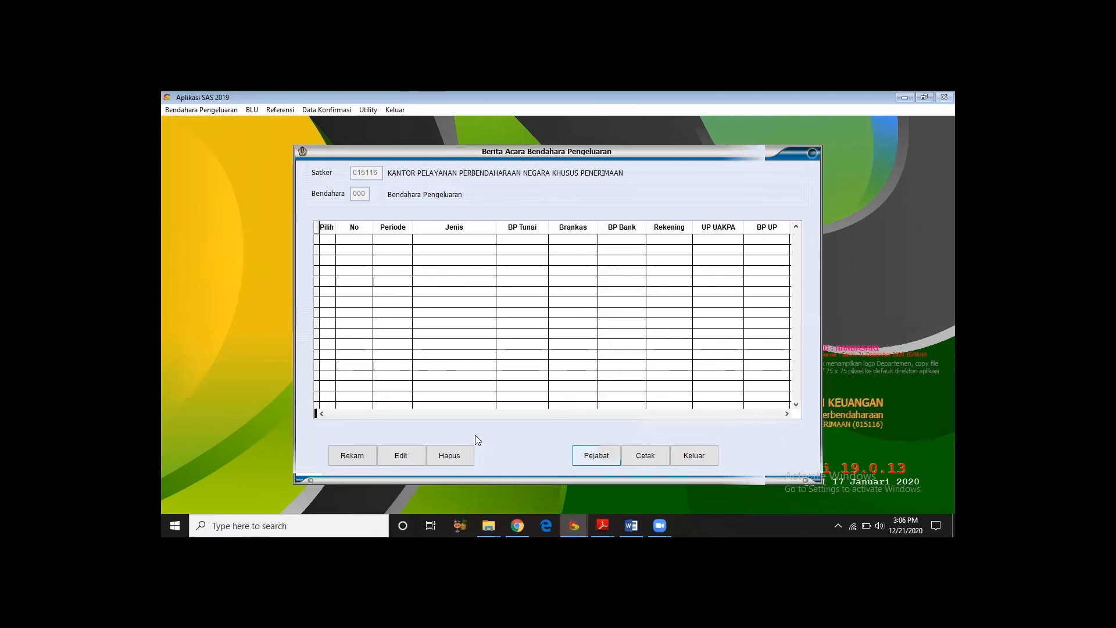
# - Start recording a type 3 Berita Acara (Pemeriksaan Kas dan Rekonsiliasi) for Januari 2020 and calculate its balances
pyautogui.click(333, 455)
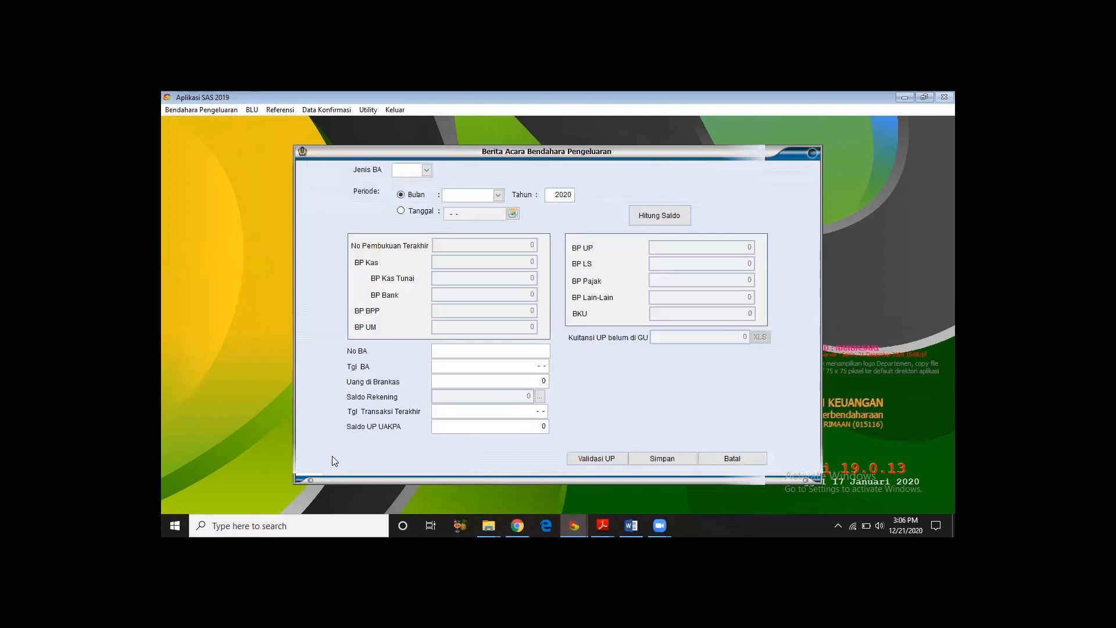
pyautogui.click(427, 169)
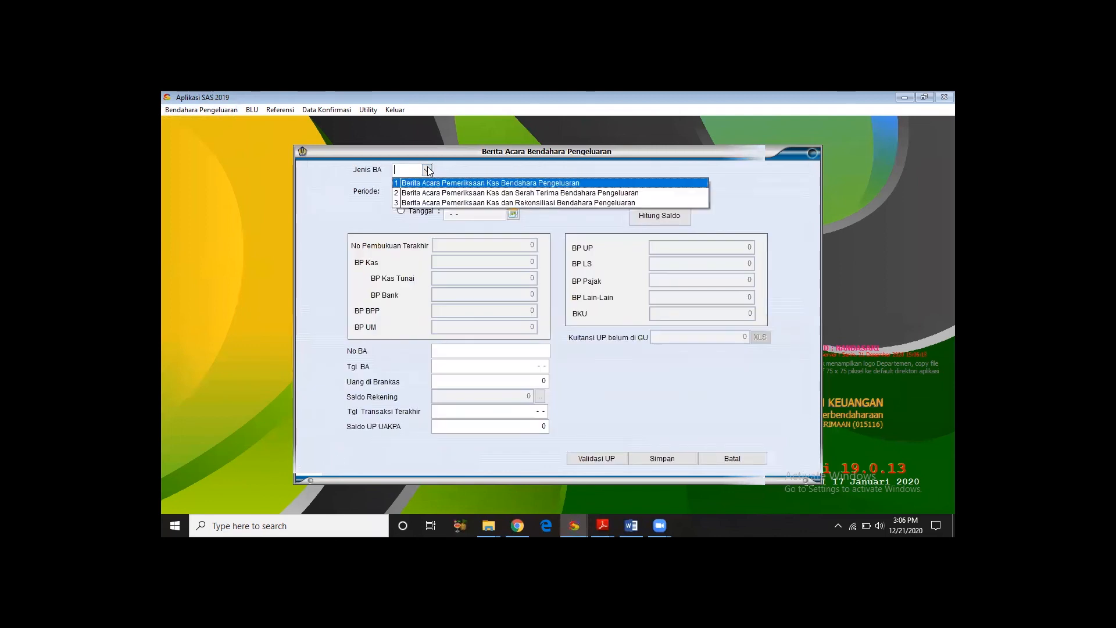
pyautogui.click(443, 203)
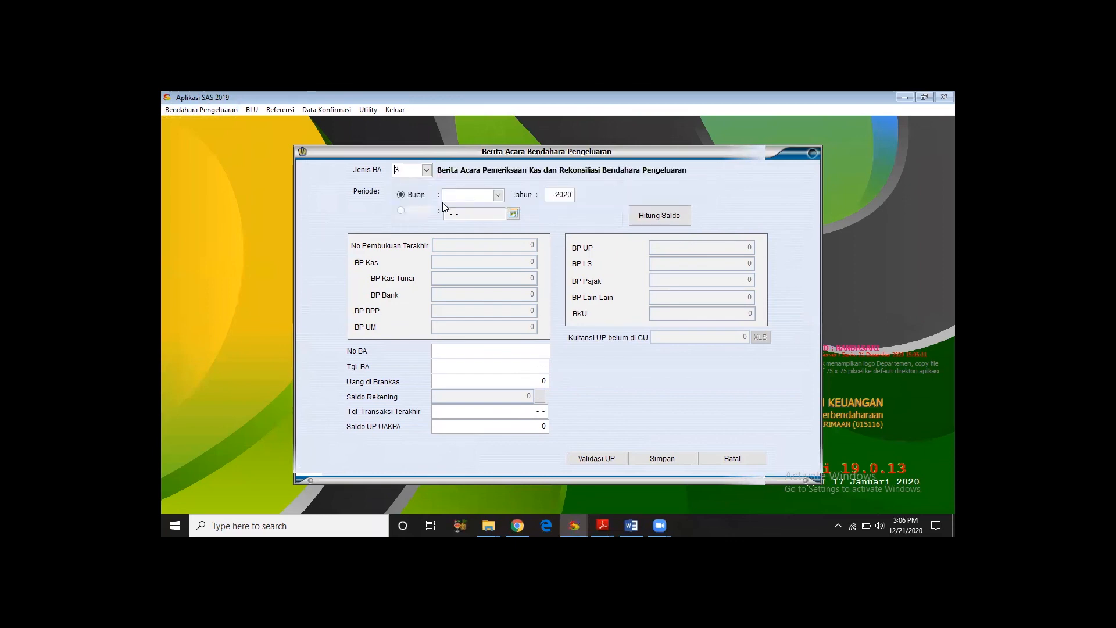
pyautogui.click(498, 195)
pyautogui.click(473, 209)
pyautogui.click(660, 215)
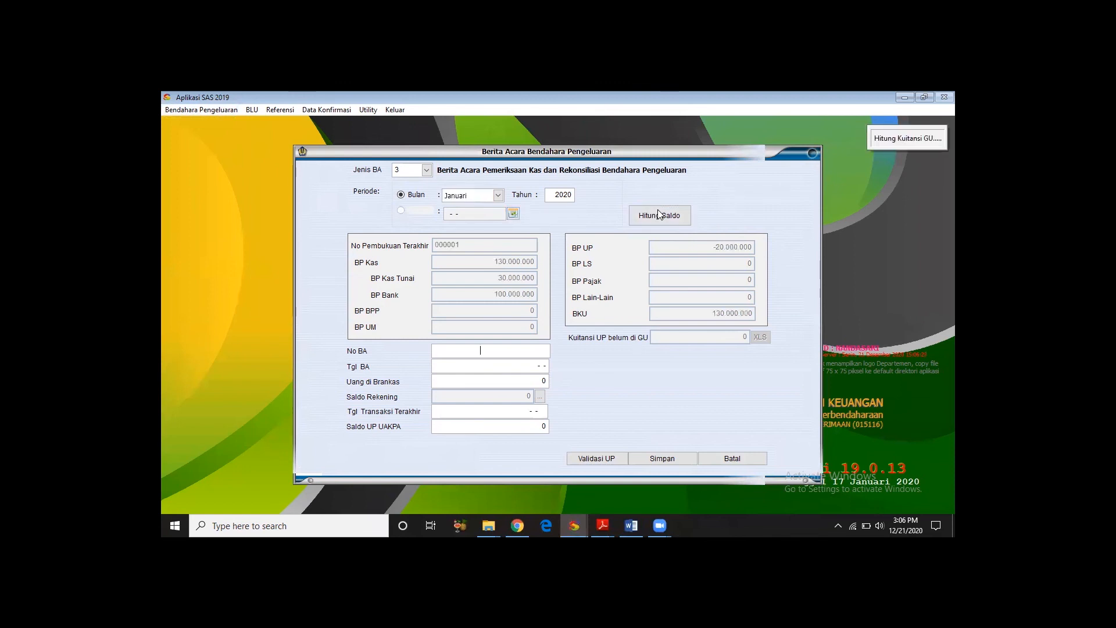
# - Number the Berita Acara 001 and date it 31-01-2019, leaving the vault cash at 0
pyautogui.write('001')
pyautogui.press('Return')
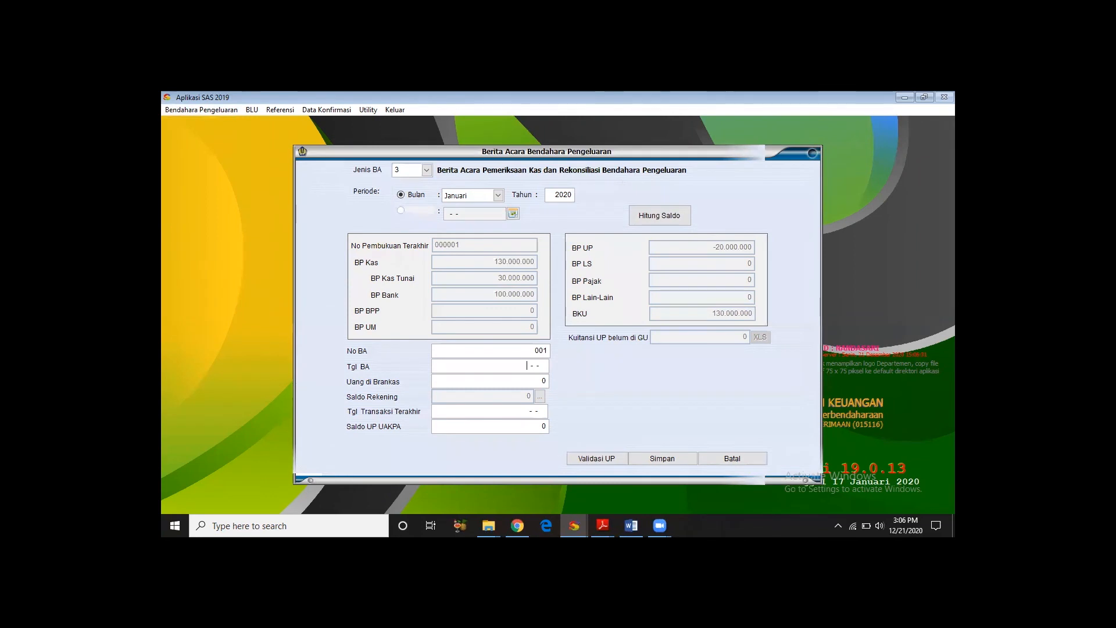
pyautogui.write('31-01-2019')
pyautogui.press('Return')
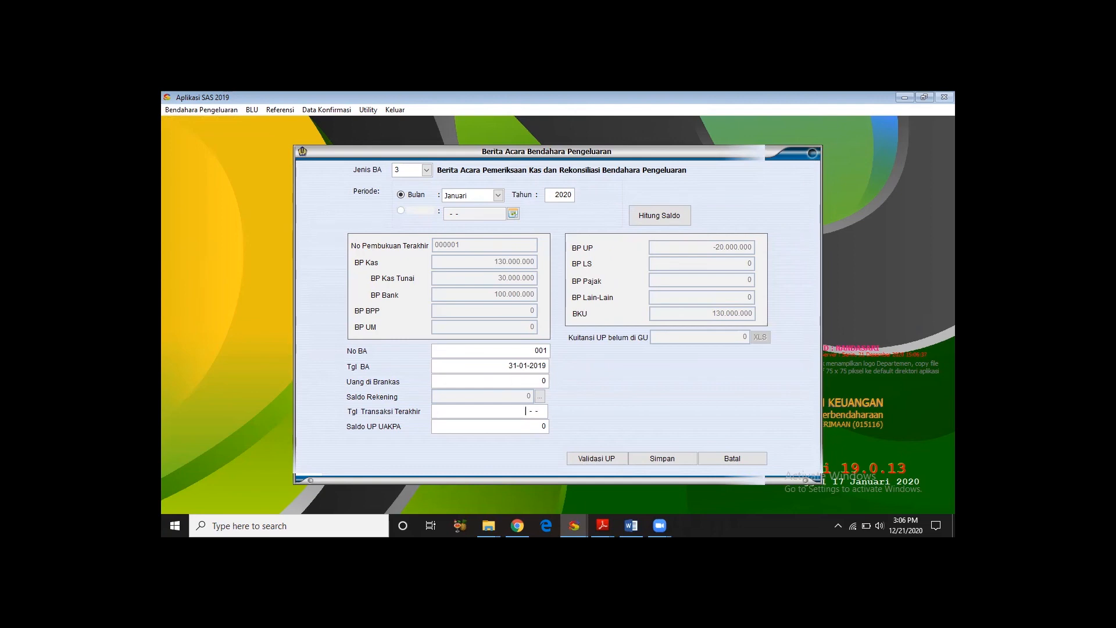
pyautogui.press('Return')
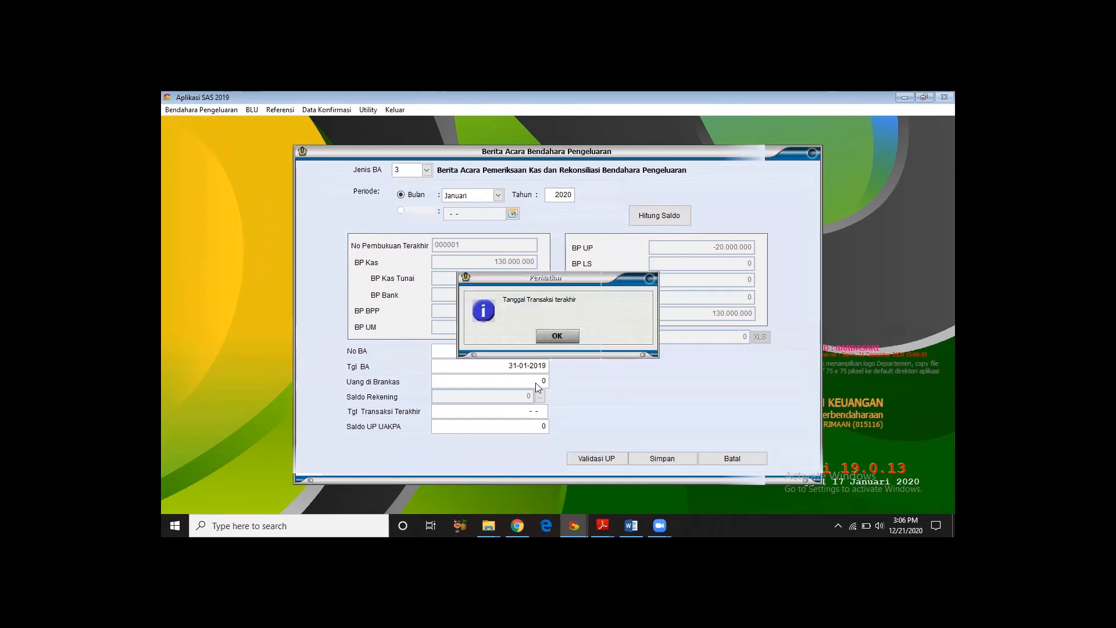
pyautogui.click(546, 338)
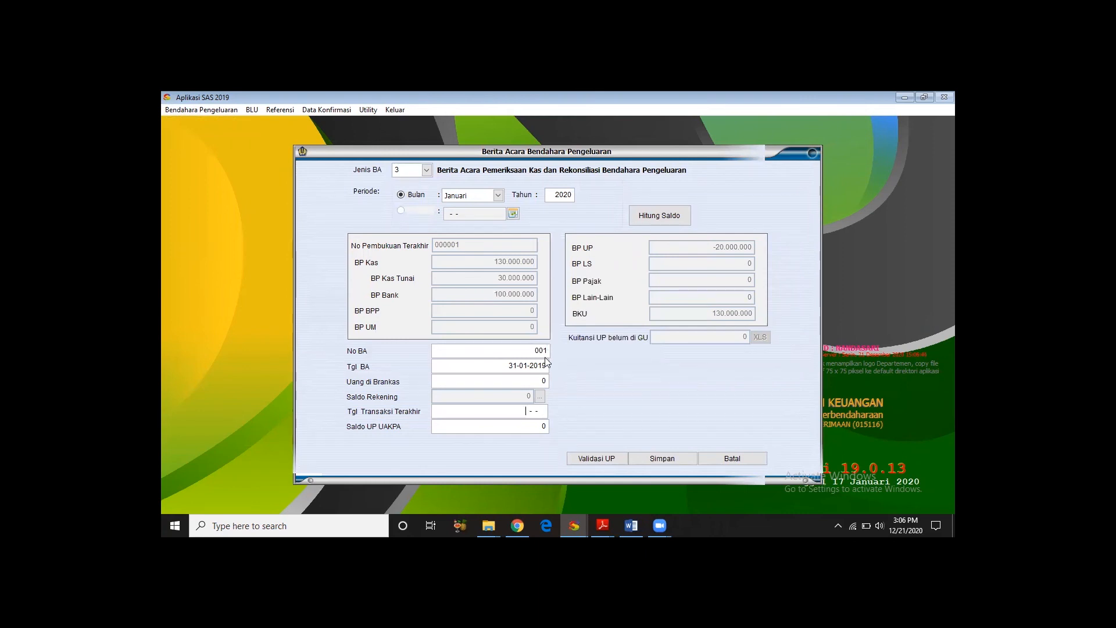
# - Set the Berita Acara's last transaction date to 31-01-2019 and leave the Saldo UP UAKPA at 0
pyautogui.click(536, 401)
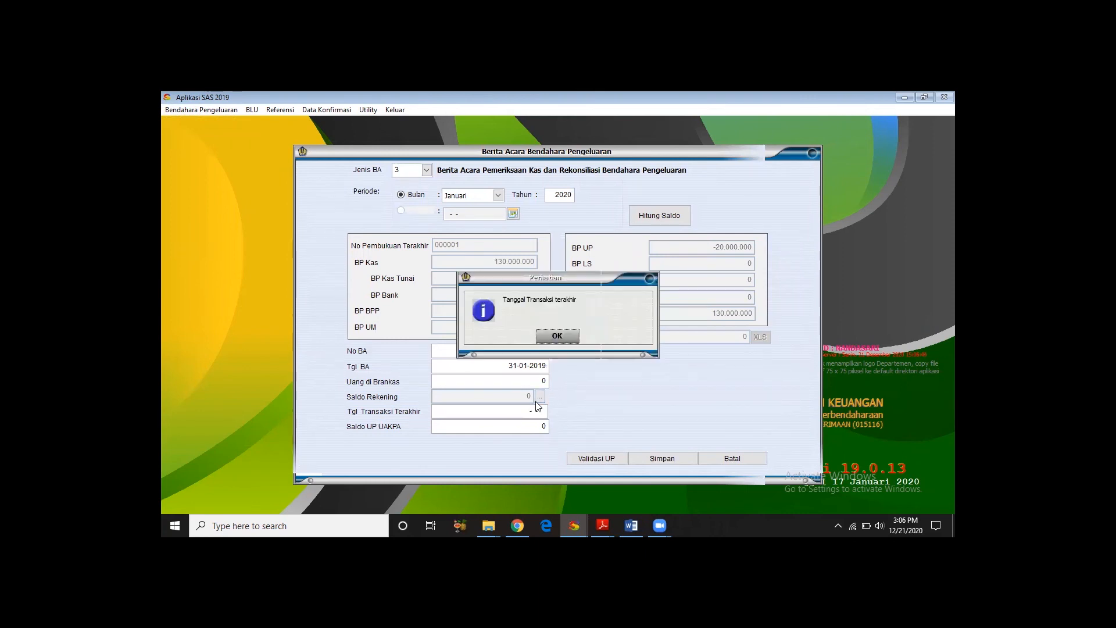
pyautogui.click(557, 336)
pyautogui.write('31-01-2019')
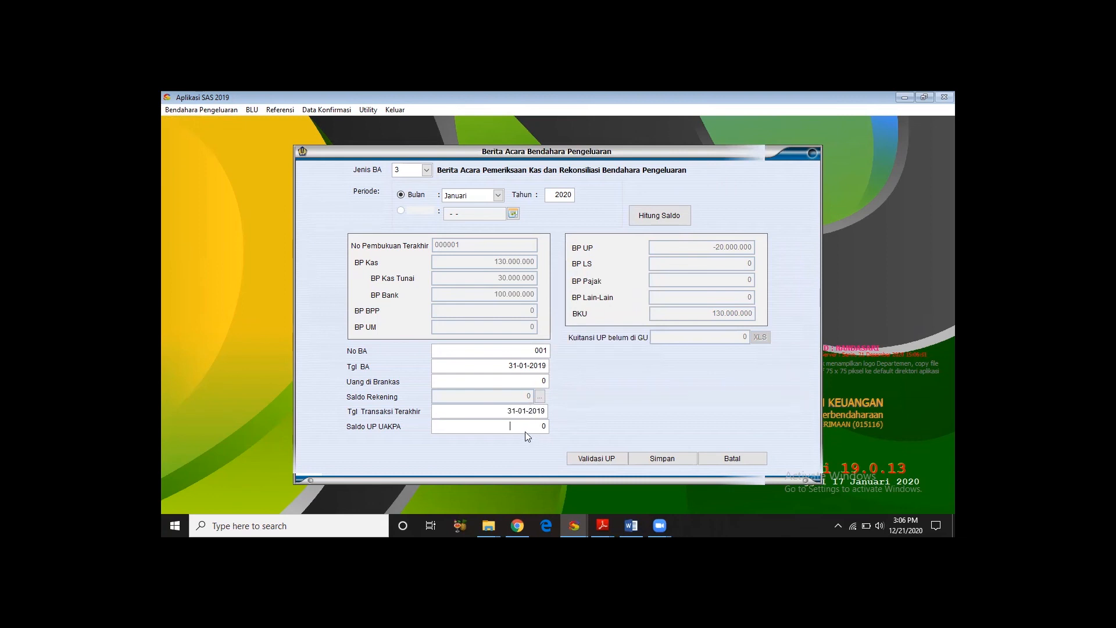
pyautogui.press('Return')
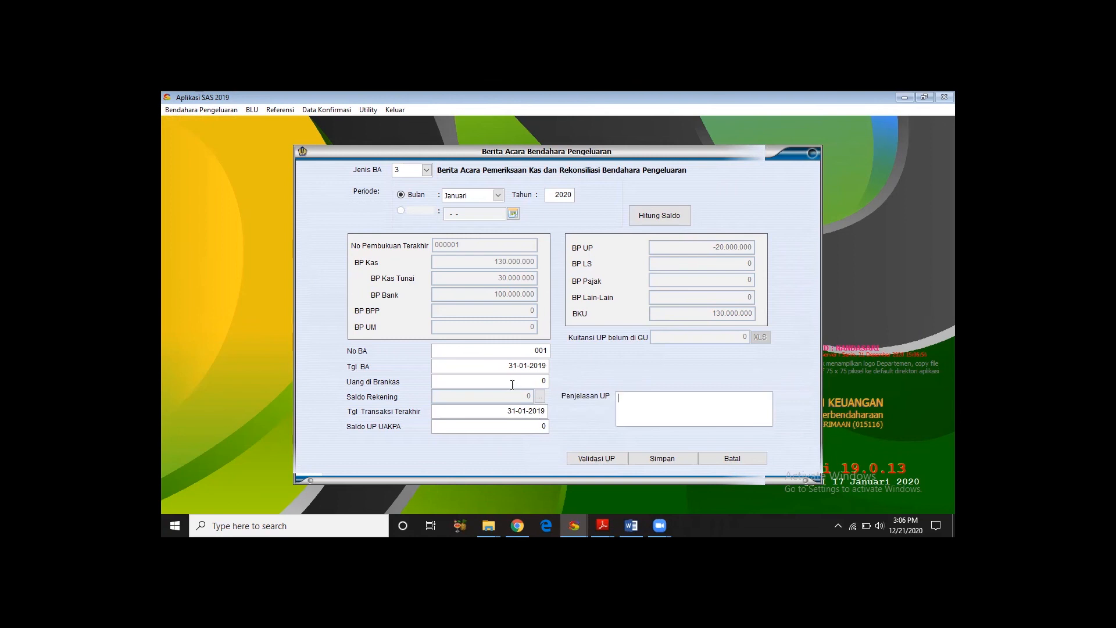
# - Enter "Tidak Ada Sisa" as the Penjelasan Kas and run the UP validation
pyautogui.click(539, 396)
pyautogui.click(744, 391)
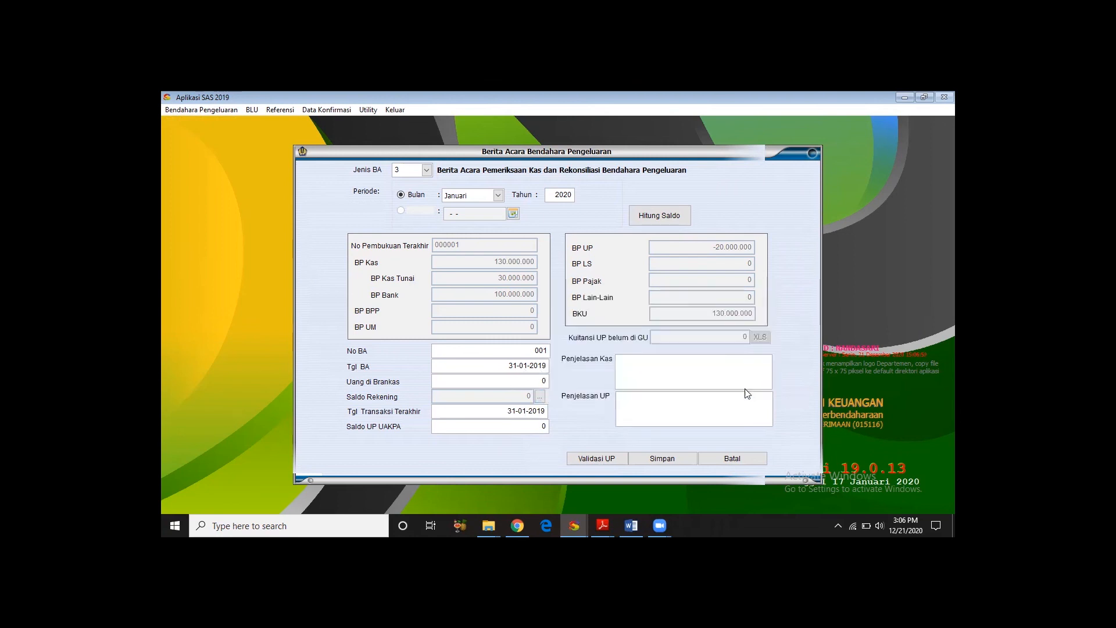
pyautogui.click(662, 369)
pyautogui.write('Tidak Ada Su')
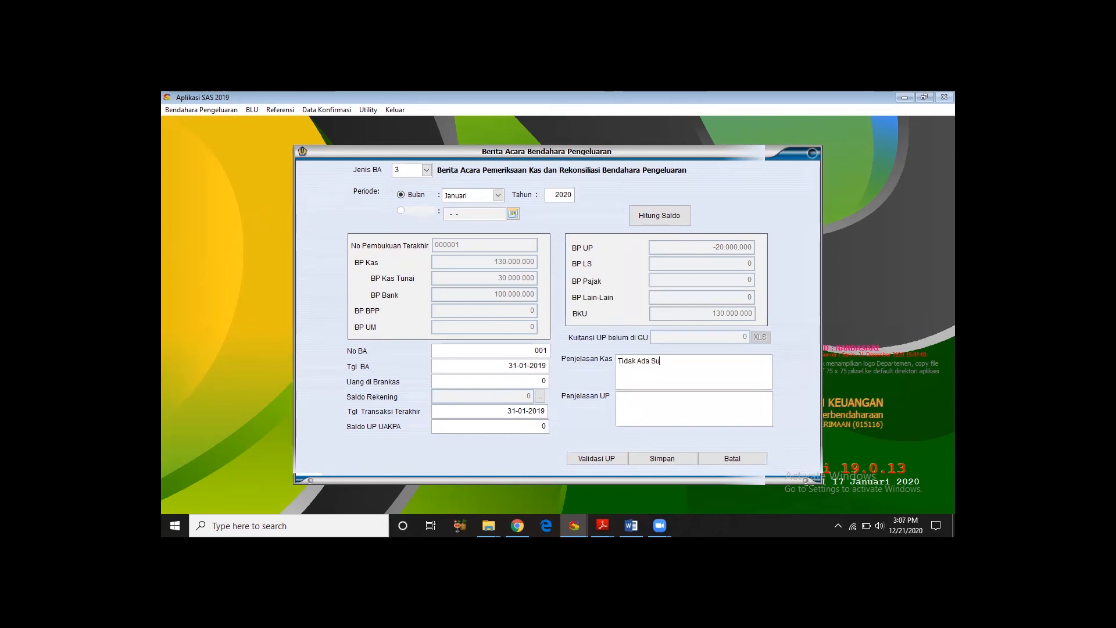
pyautogui.press('BackSpace')
pyautogui.write('isa')
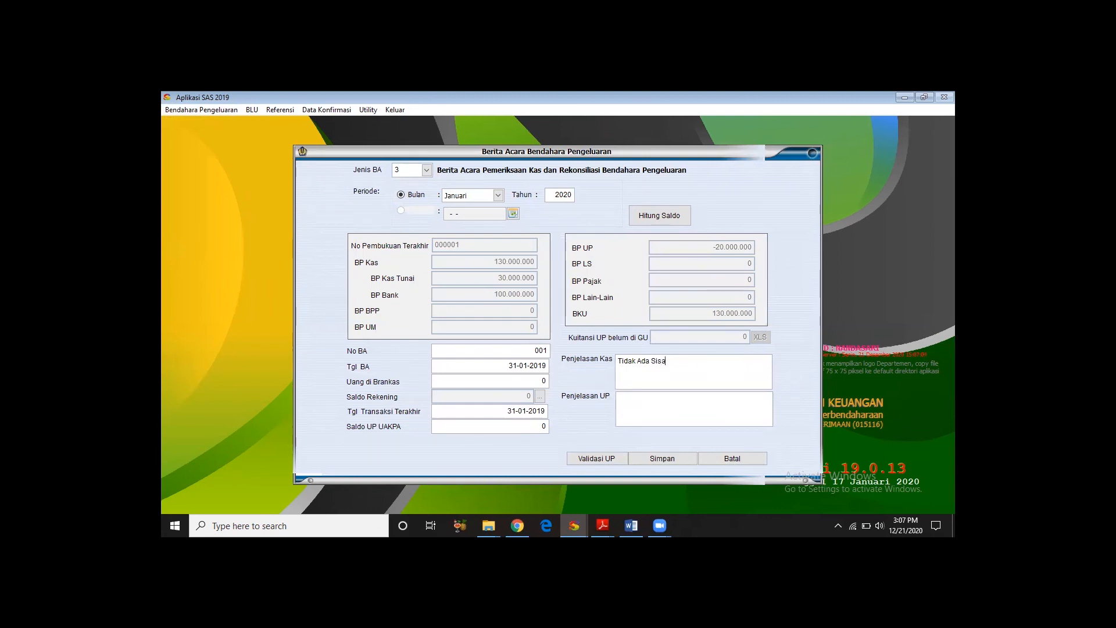
pyautogui.click(604, 458)
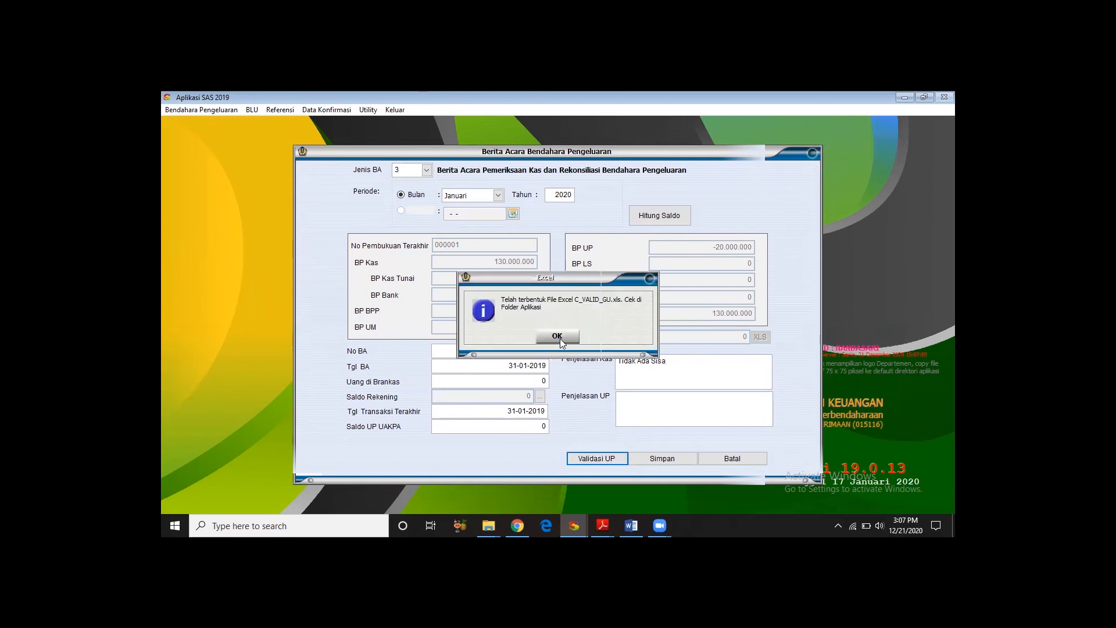
pyautogui.click(560, 337)
# - Enter "Tidak ada Sisa" as the Penjelasan UP and save the Berita Acara
pyautogui.click(666, 459)
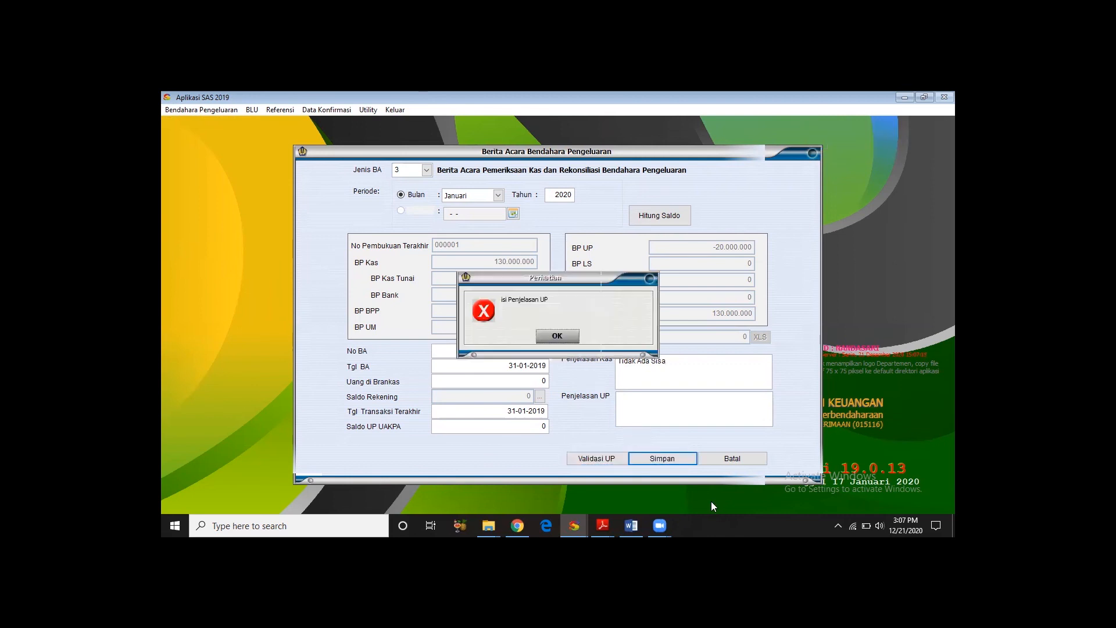
pyautogui.click(562, 336)
pyautogui.click(627, 403)
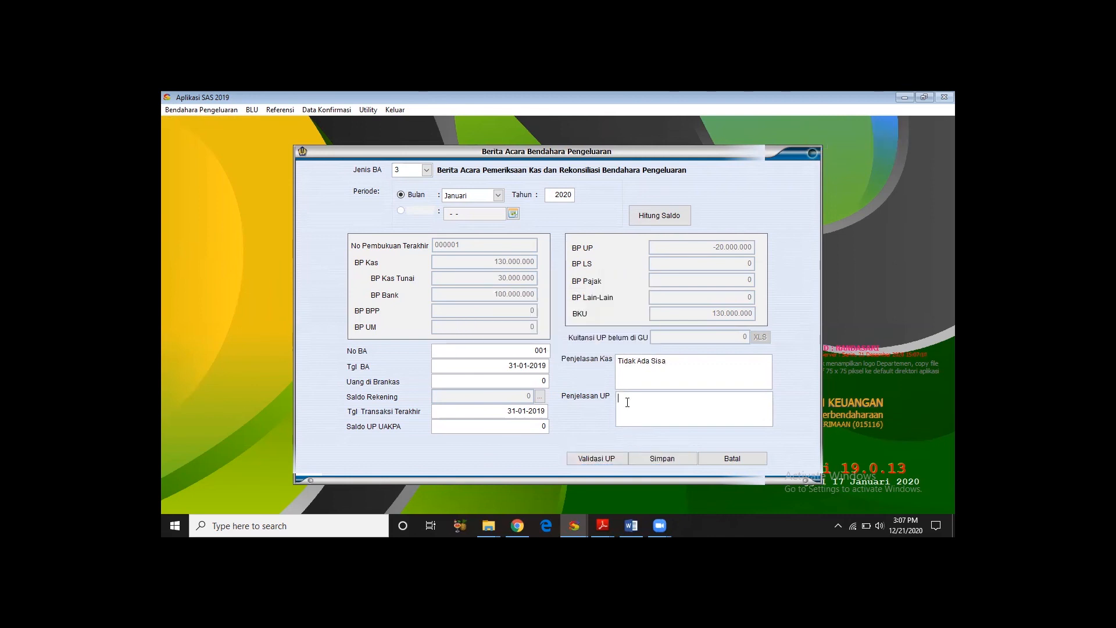
pyautogui.write('Tidak ada Sisa')
pyautogui.click(670, 456)
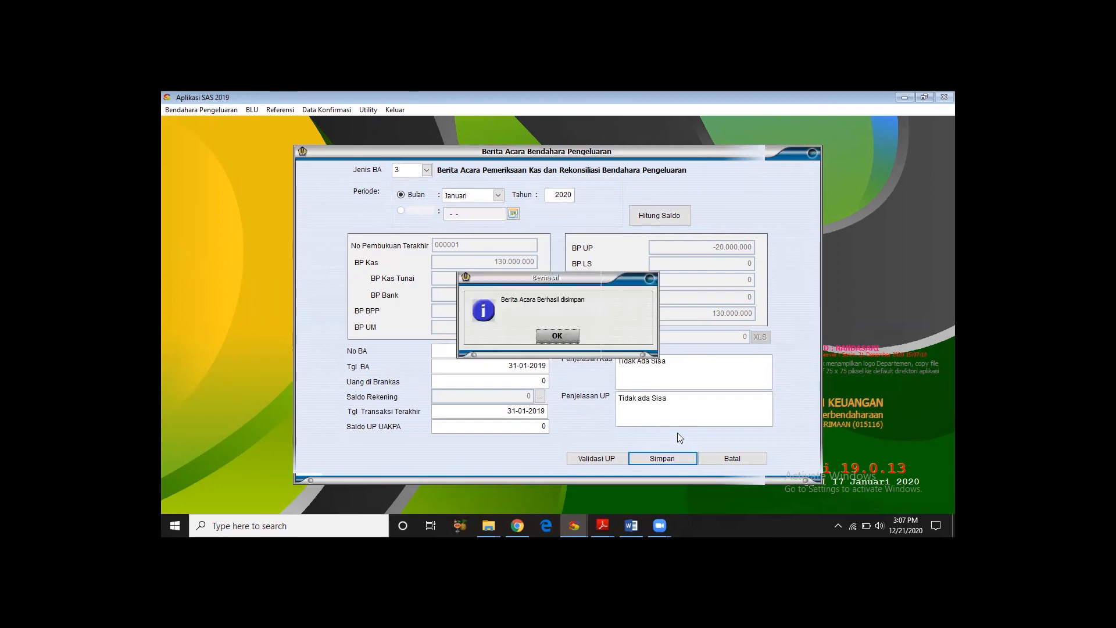
pyautogui.press('Return')
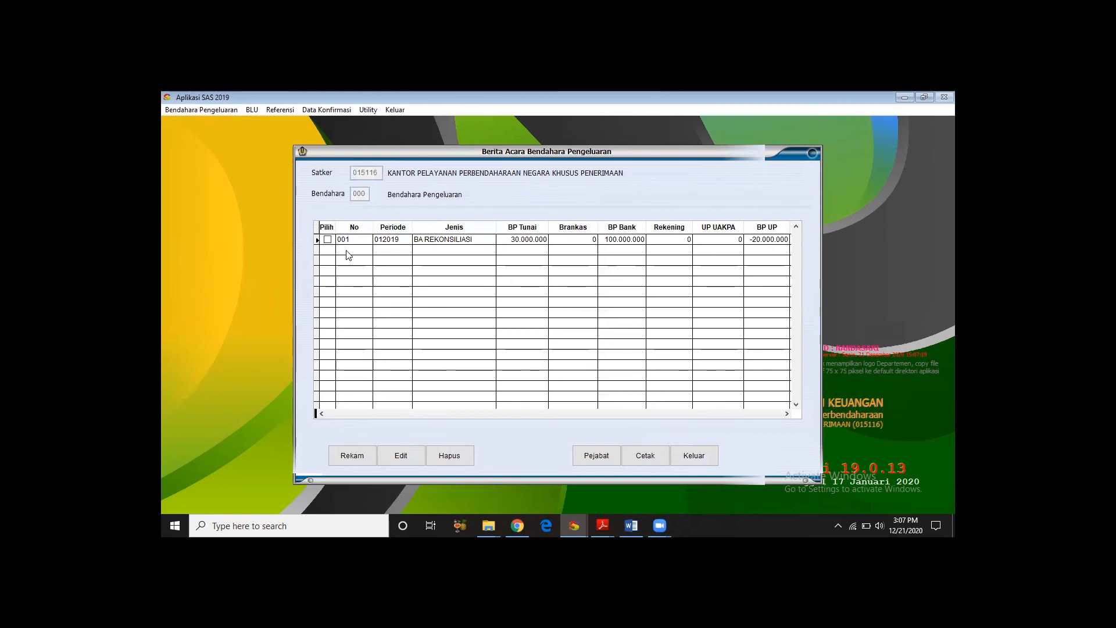
# - Select Berita Acara 001 and preview its printout, reading through the cash examination and reconciliation sections
pyautogui.click(328, 239)
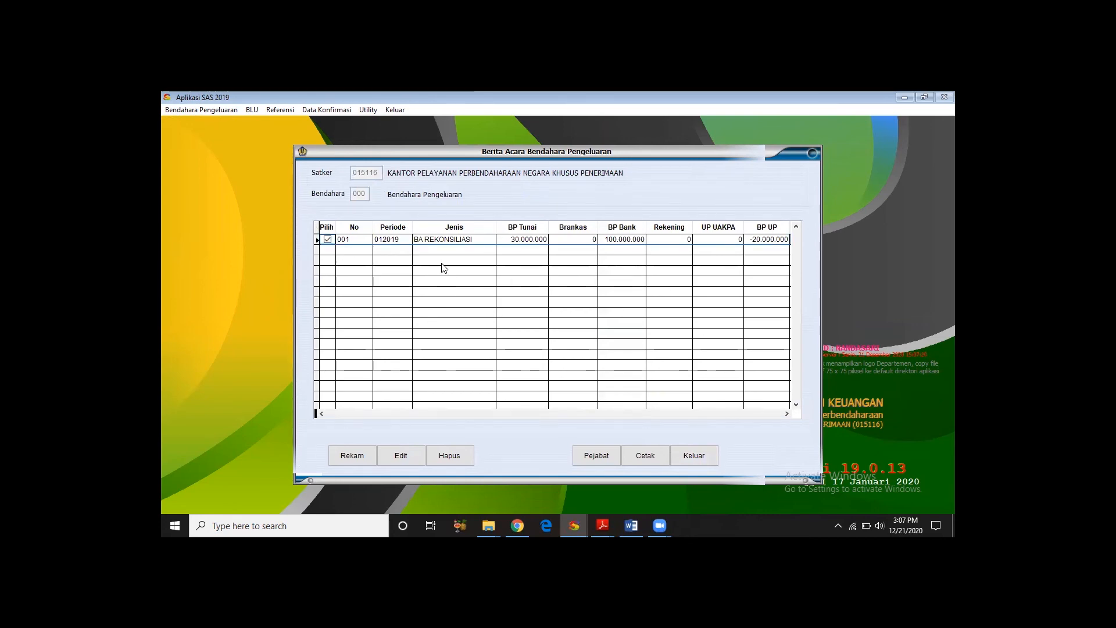
pyautogui.press('Tab')
pyautogui.press('Return')
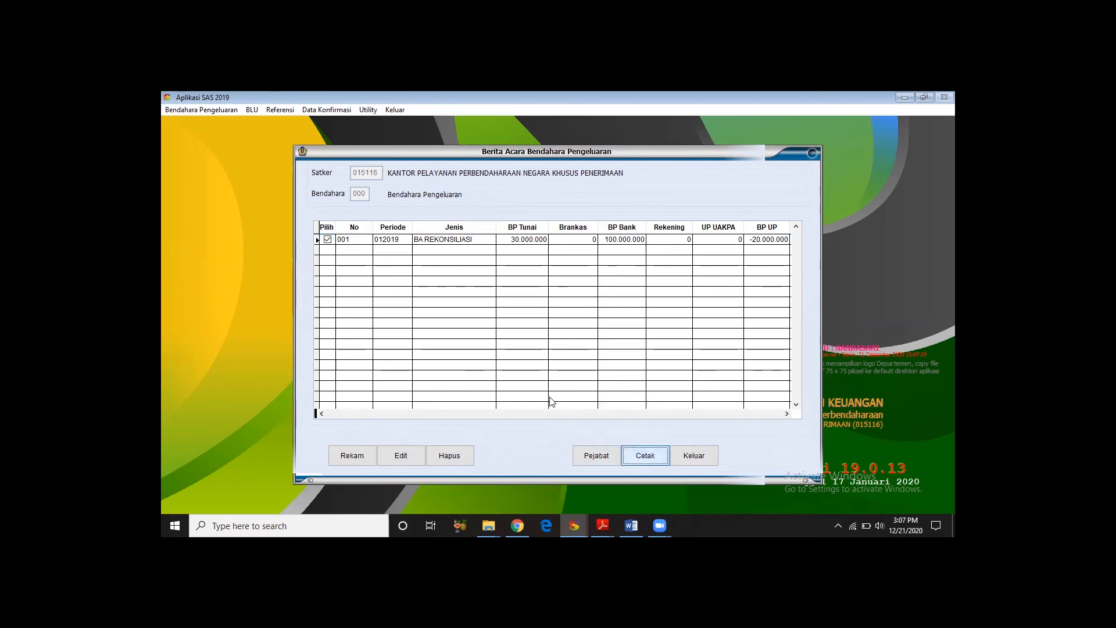
pyautogui.moveTo(946, 188); pyautogui.dragTo(946, 316)
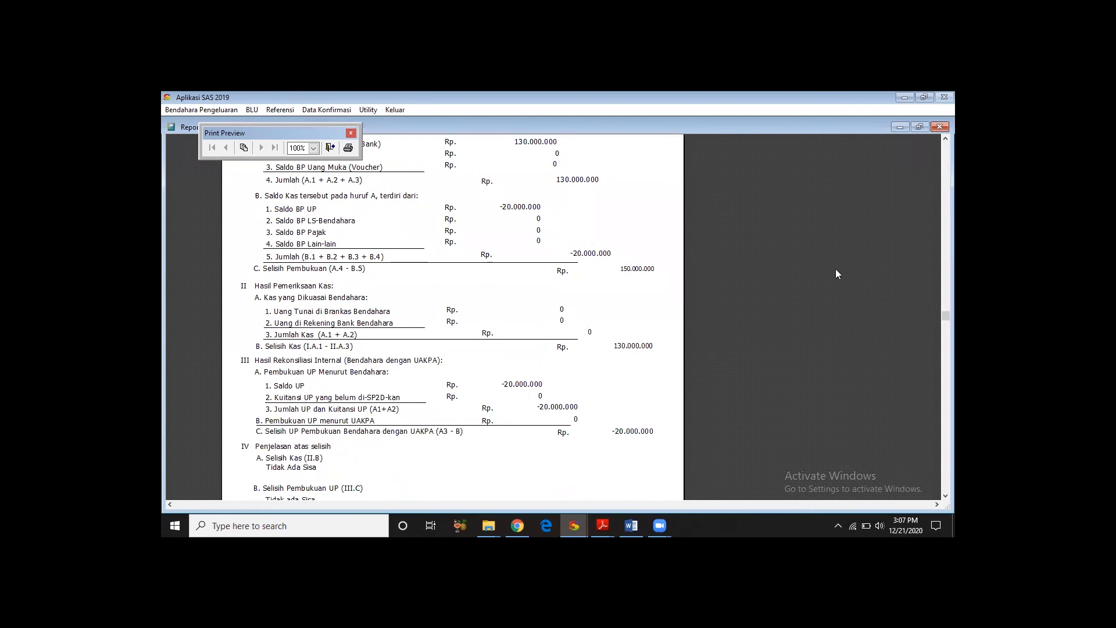
pyautogui.click(348, 149)
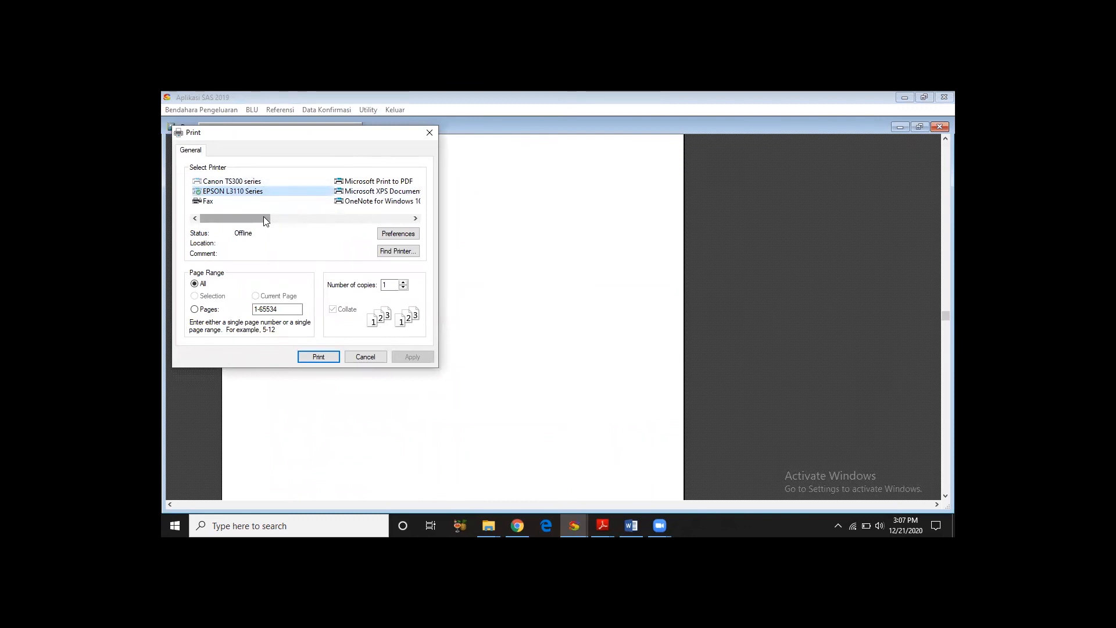
pyautogui.moveTo(263, 217); pyautogui.dragTo(326, 223)
pyautogui.click(253, 183)
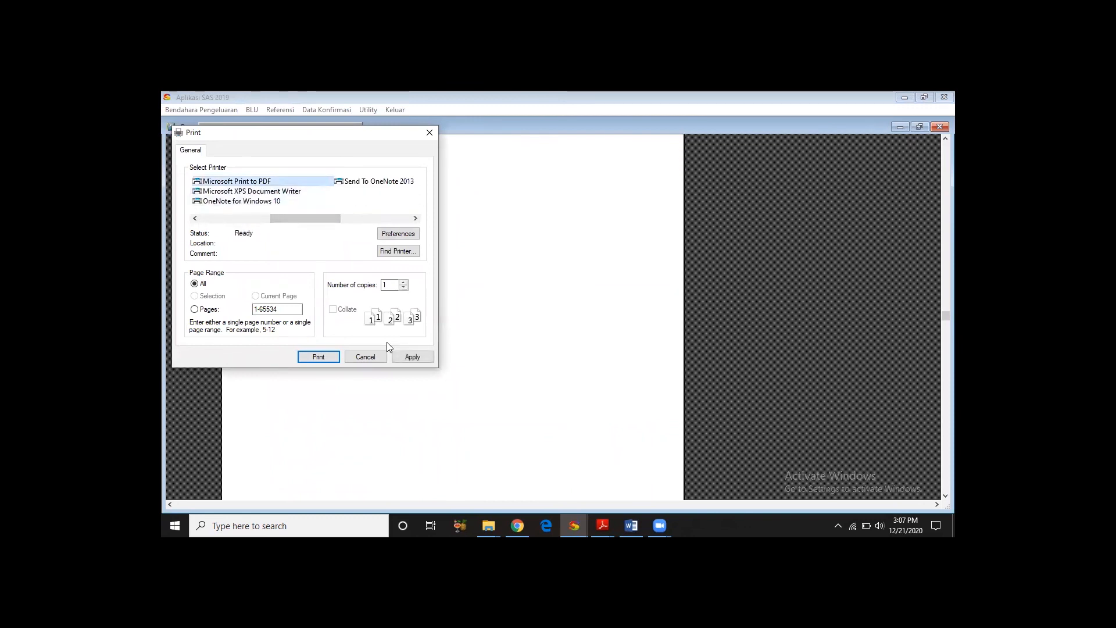
pyautogui.click(383, 357)
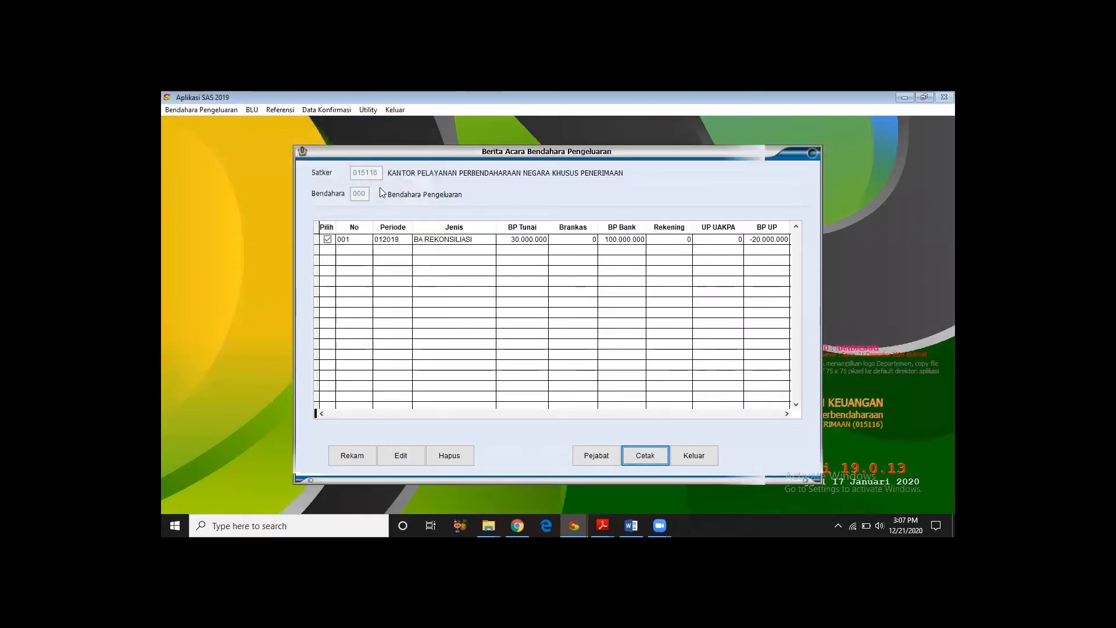
# - Preview the selected Berita Acara again, close the report and exit the Berita Acara form
pyautogui.press('Return')
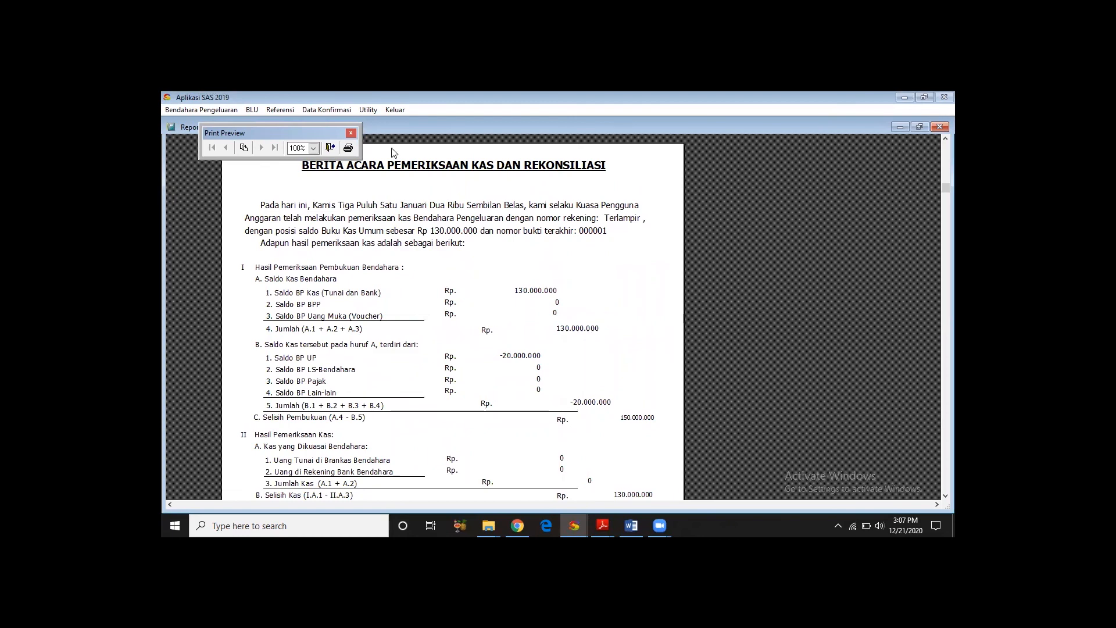
pyautogui.click(333, 150)
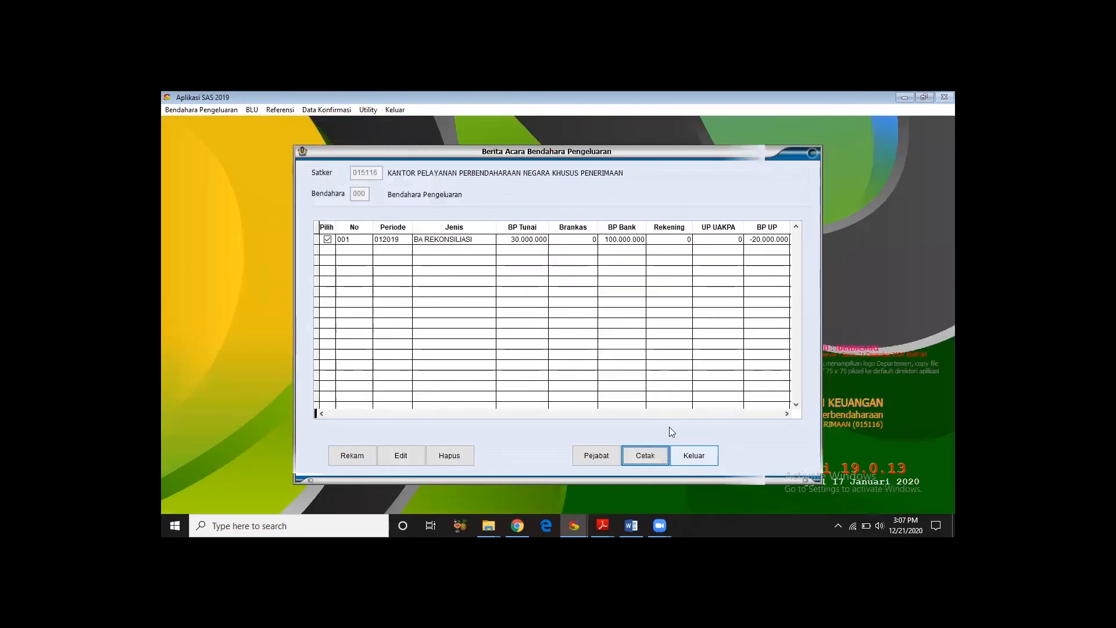
pyautogui.click(688, 454)
# - Open the expenditure treasurer's LPJ form, set the period to Januari and display the report in a maximized preview
pyautogui.click(194, 110)
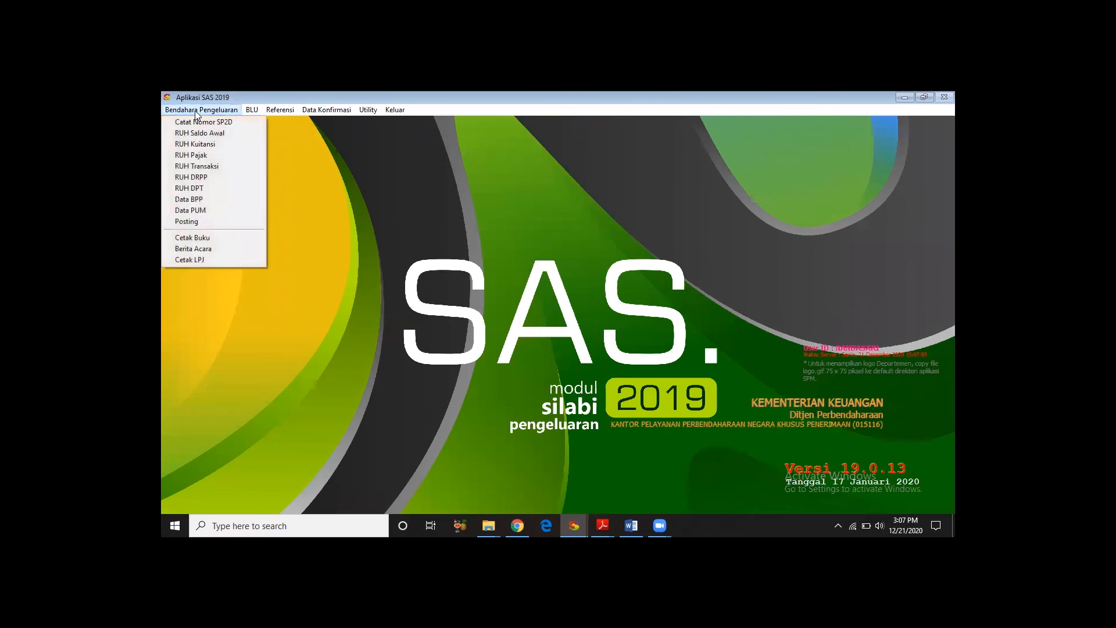
pyautogui.click(223, 262)
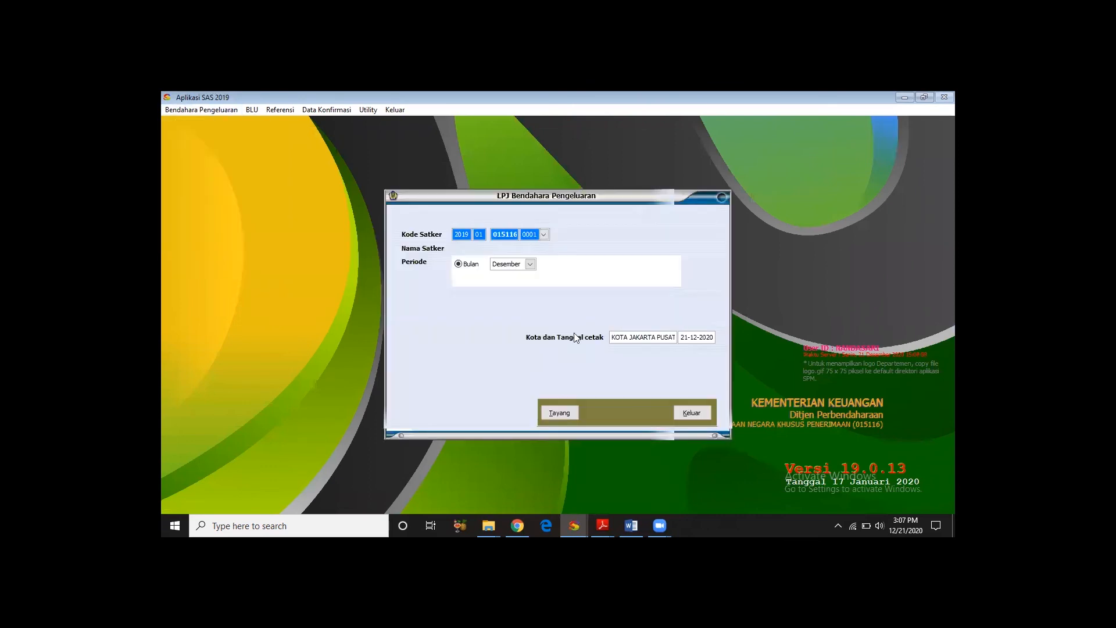
pyautogui.click(529, 264)
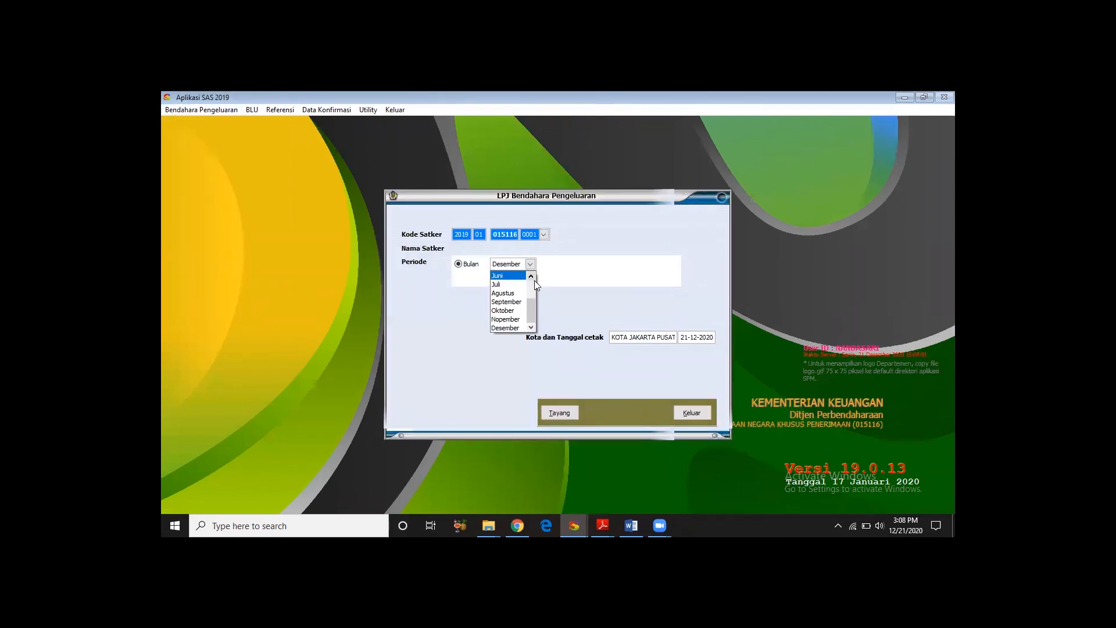
pyautogui.click(505, 276)
pyautogui.click(566, 410)
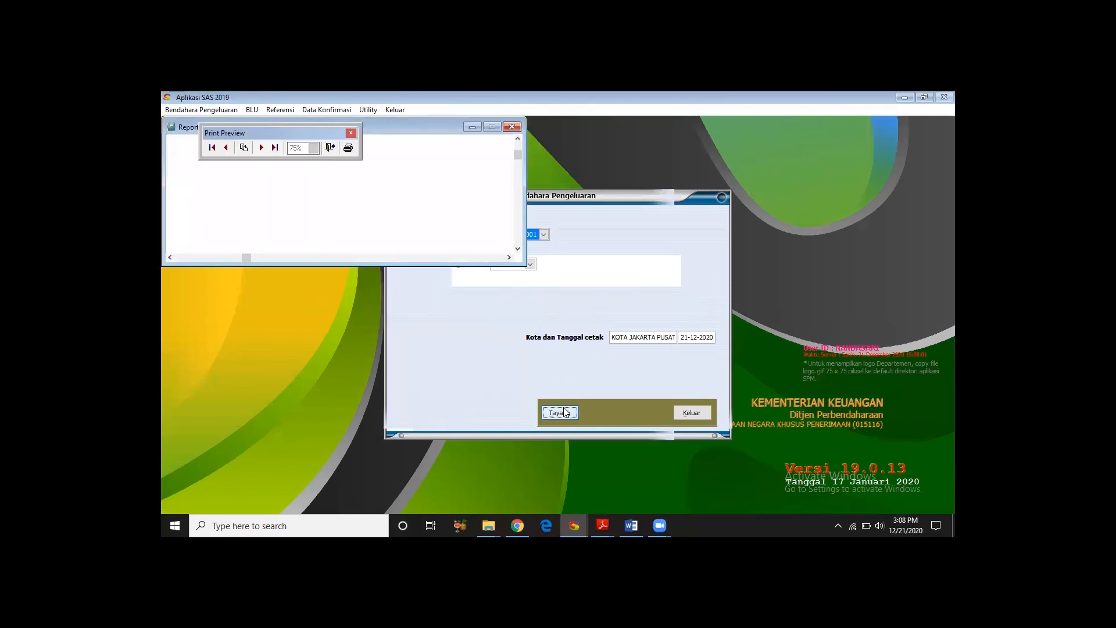
pyautogui.click(491, 126)
# - Review the January LPJ from its balance tables to the signatures, close the preview and exit the LPJ form
pyautogui.scroll(-3, 773, 266)
pyautogui.scroll(-3, 401, 314)
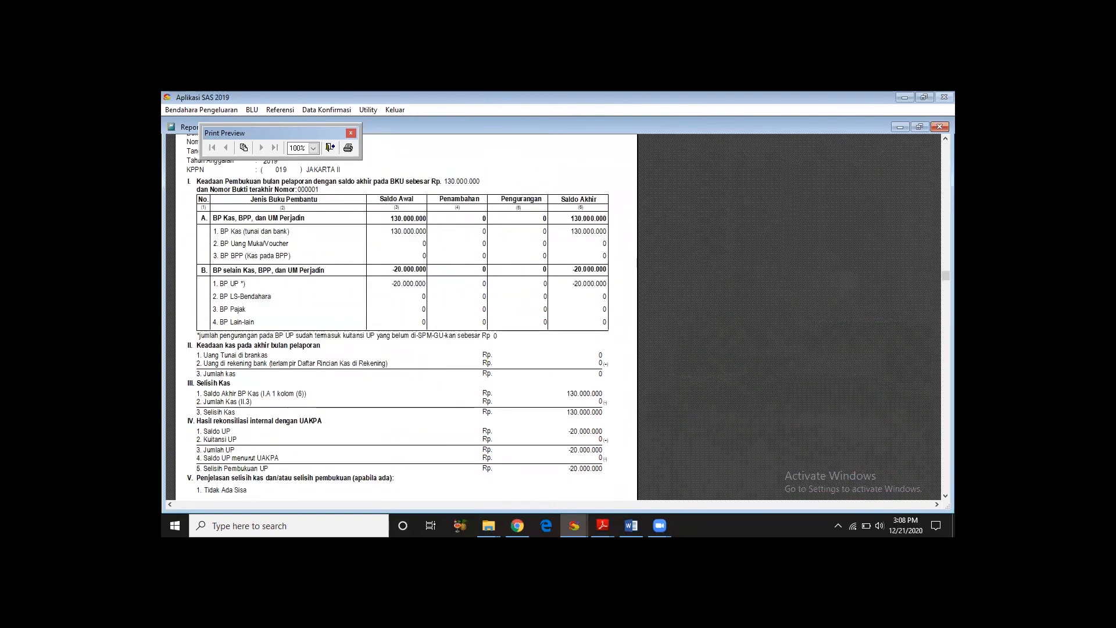
pyautogui.scroll(-5, 401, 314)
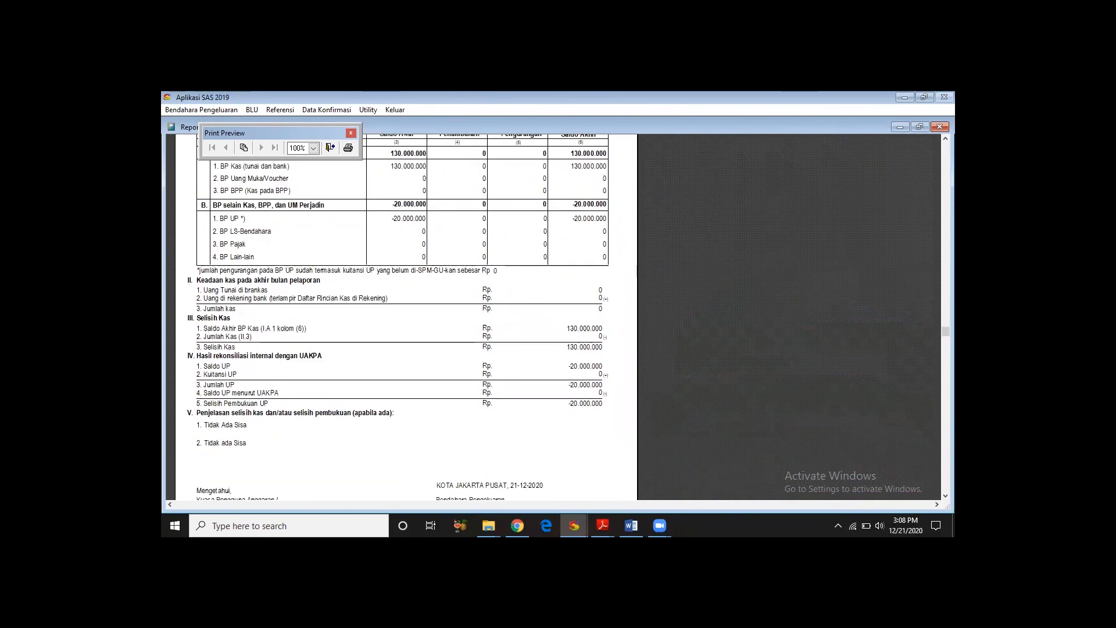
pyautogui.scroll(-10, 401, 313)
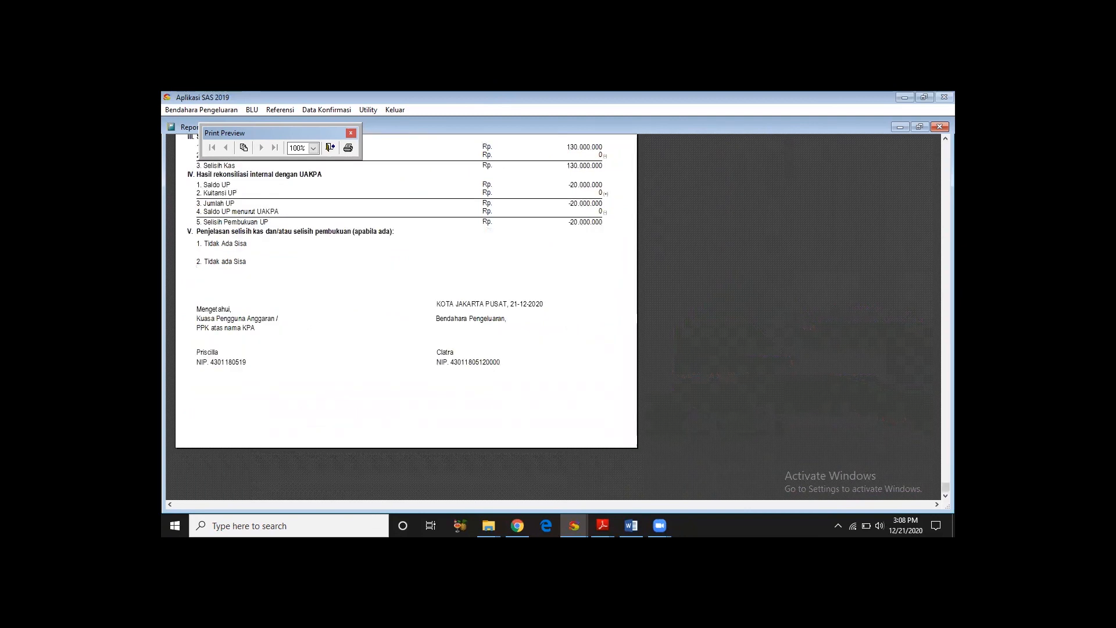
pyautogui.moveTo(946, 487); pyautogui.dragTo(945, 147)
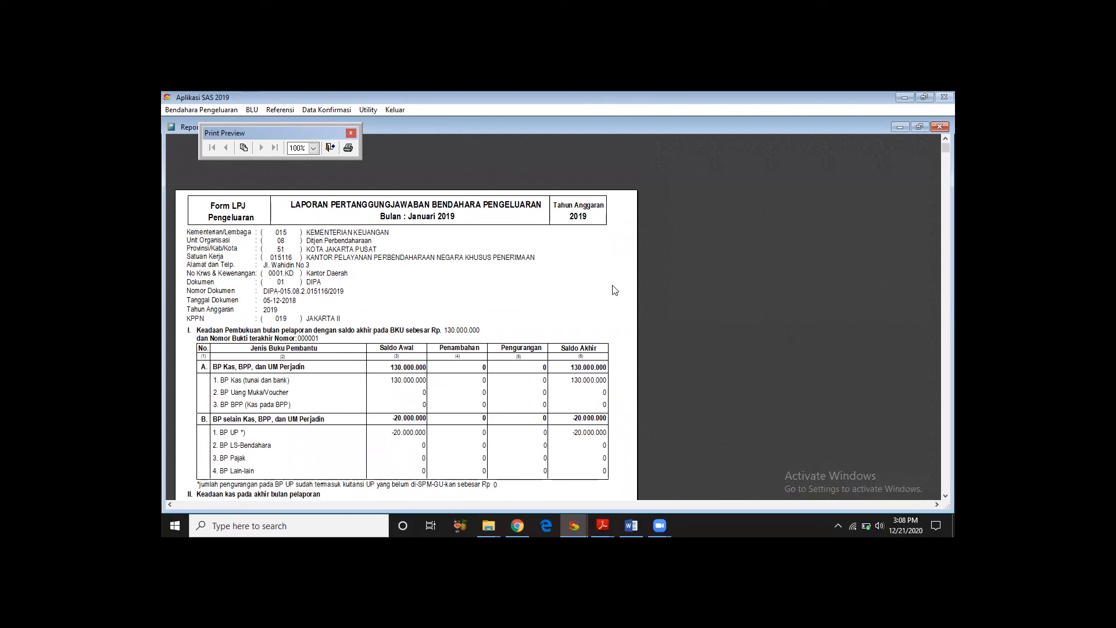
pyautogui.click(333, 149)
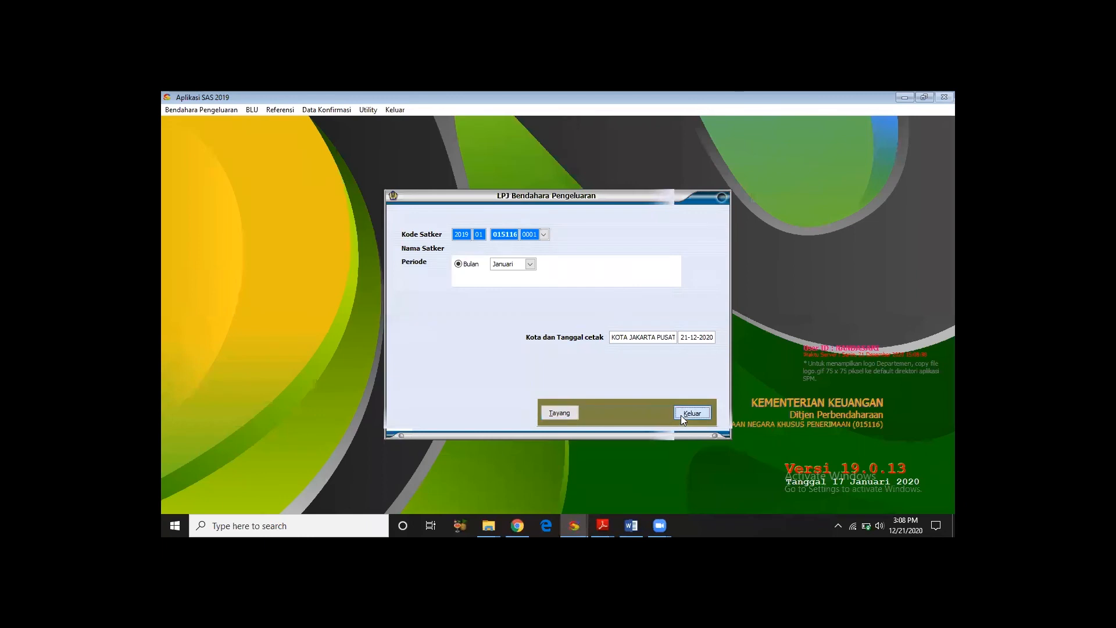
pyautogui.click(681, 415)
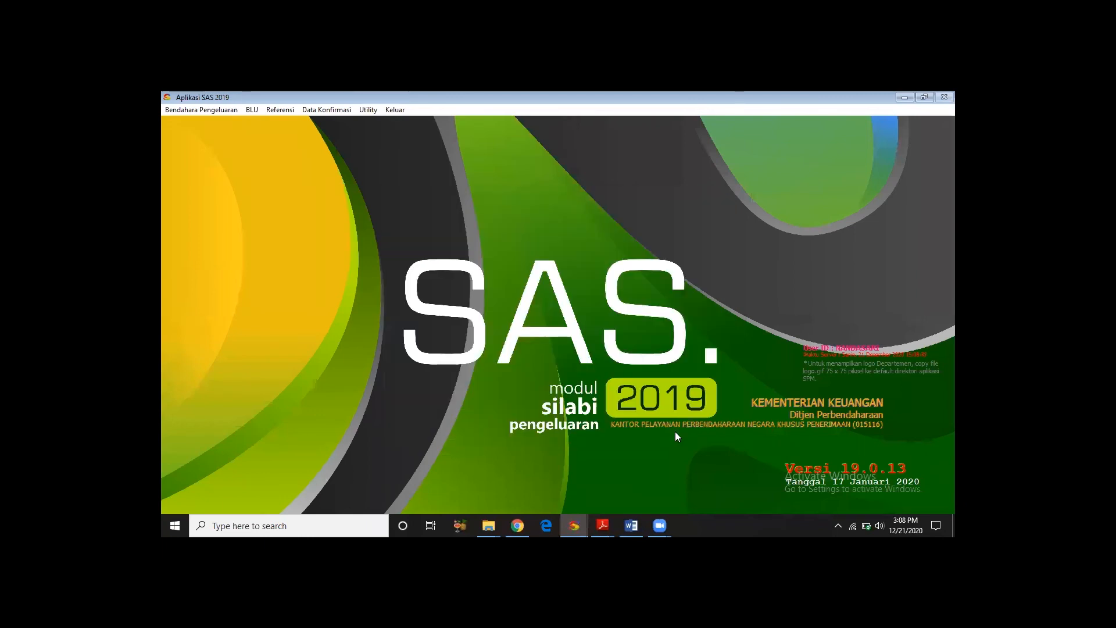